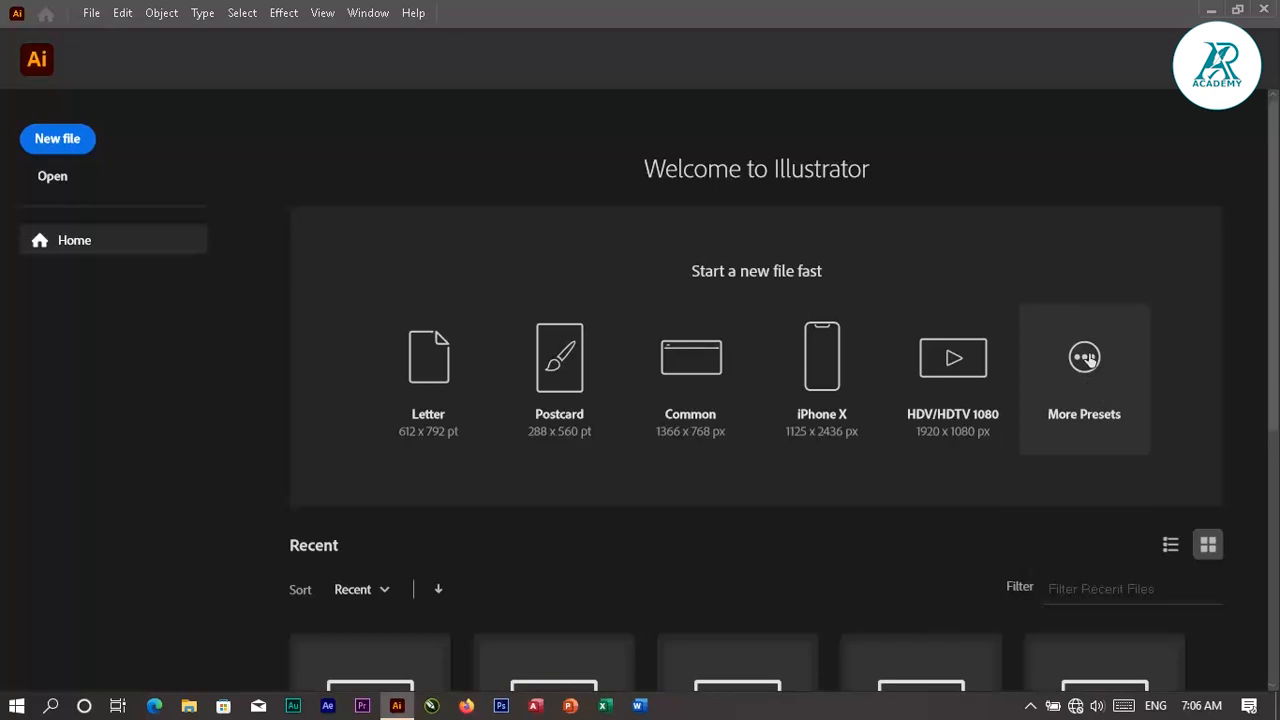
- Create a new document from the Web-Large preset, 1920 x 1080 px in RGB colour
click(1084, 362)
scroll(424, 550, down, 1)
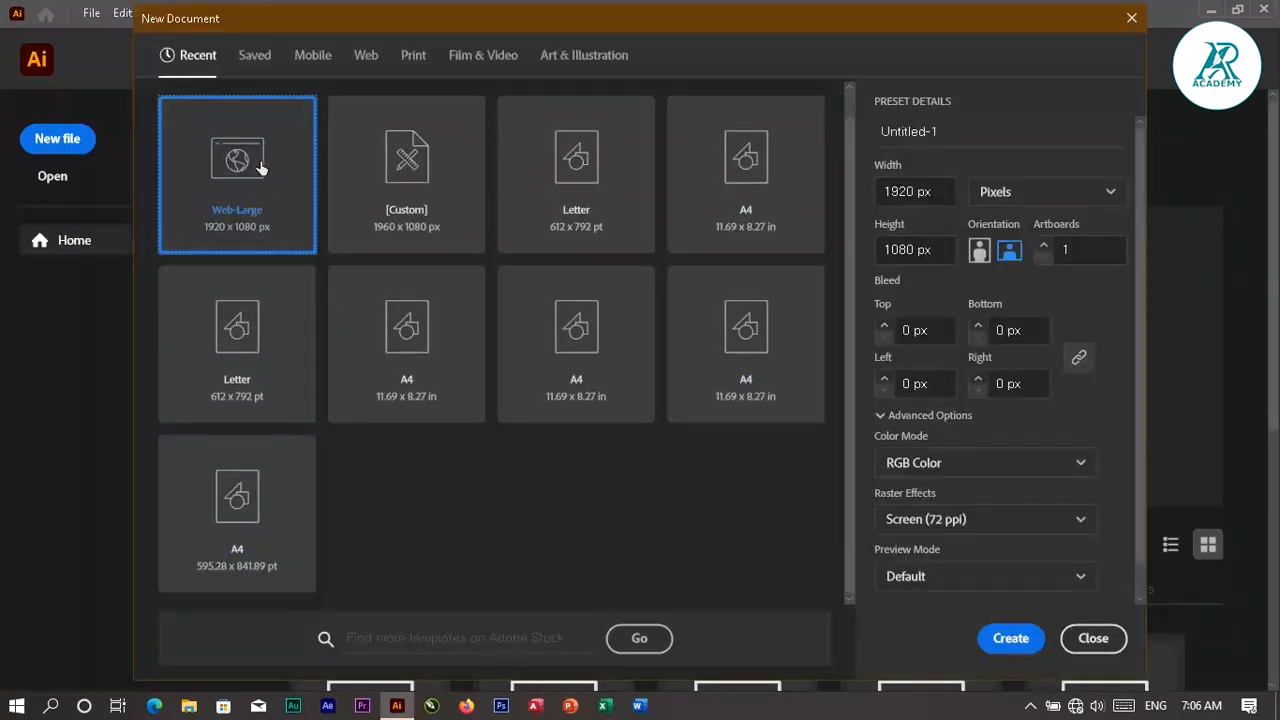
click(1011, 641)
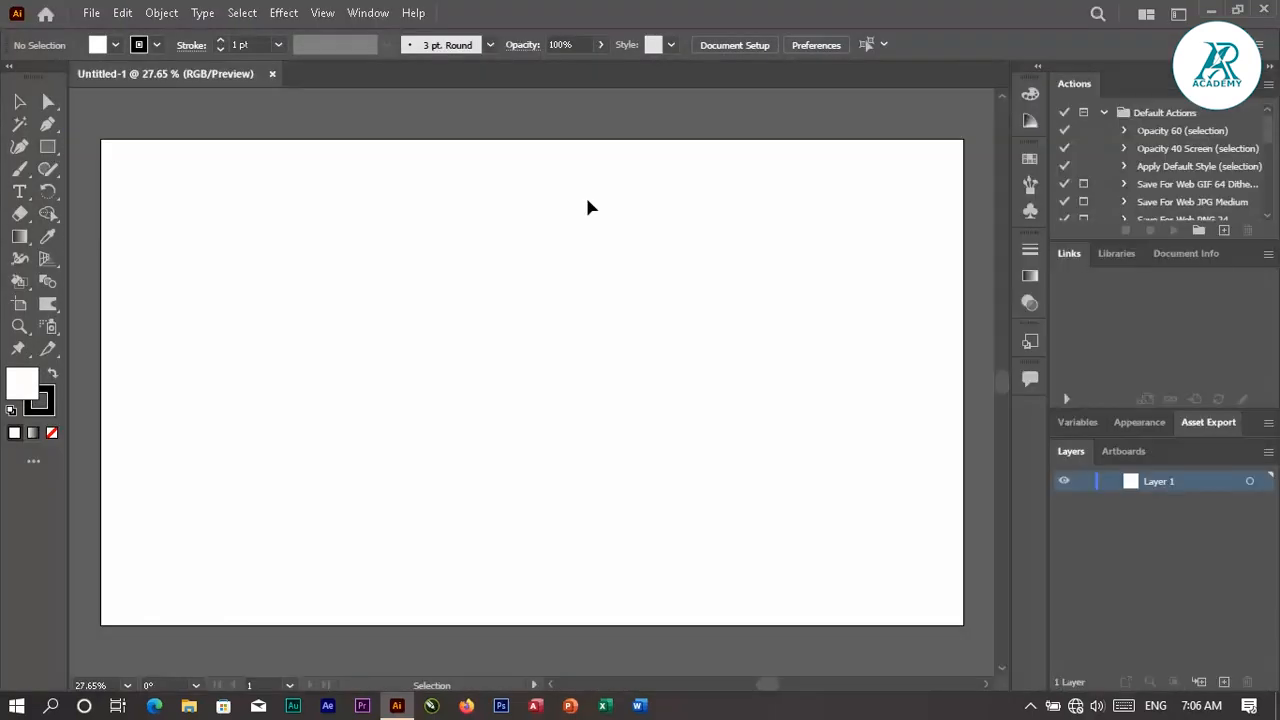
- Set the document's units to inches
click(734, 45)
click(573, 200)
click(518, 283)
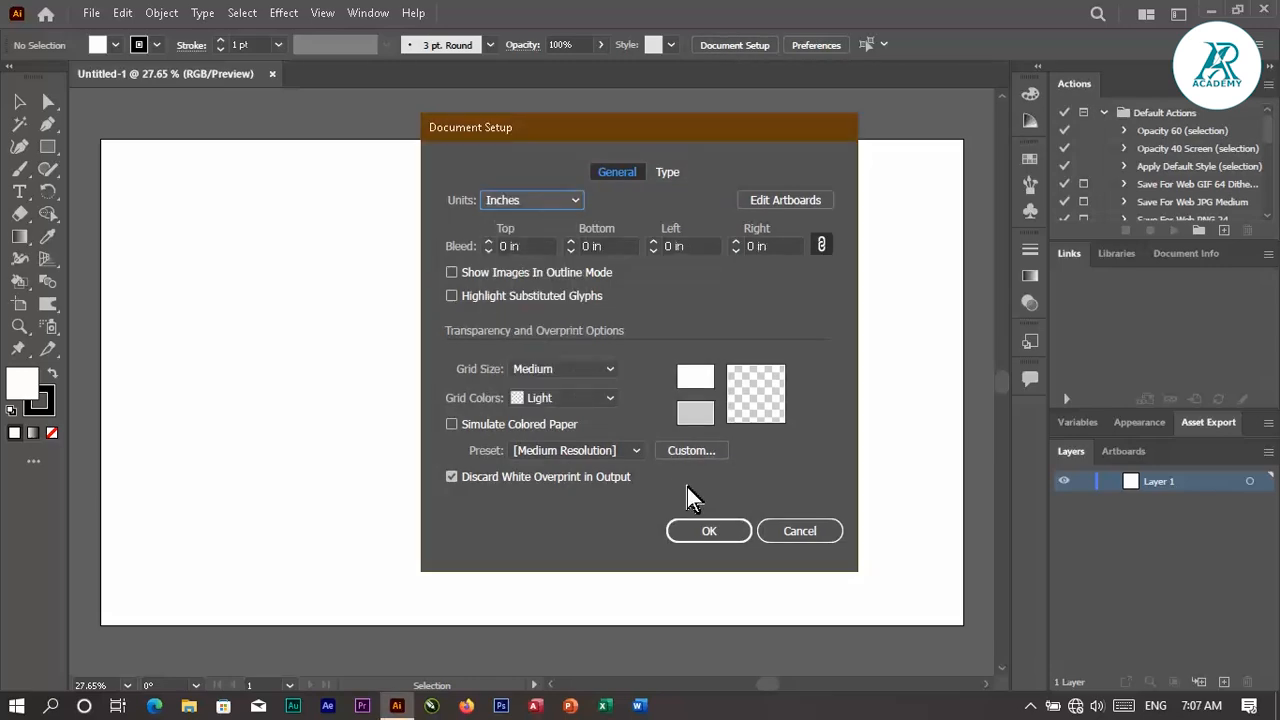
click(708, 531)
- Draw a rectangle 8 in wide and 11 in high and move it to the left part of the artboard
click(47, 146)
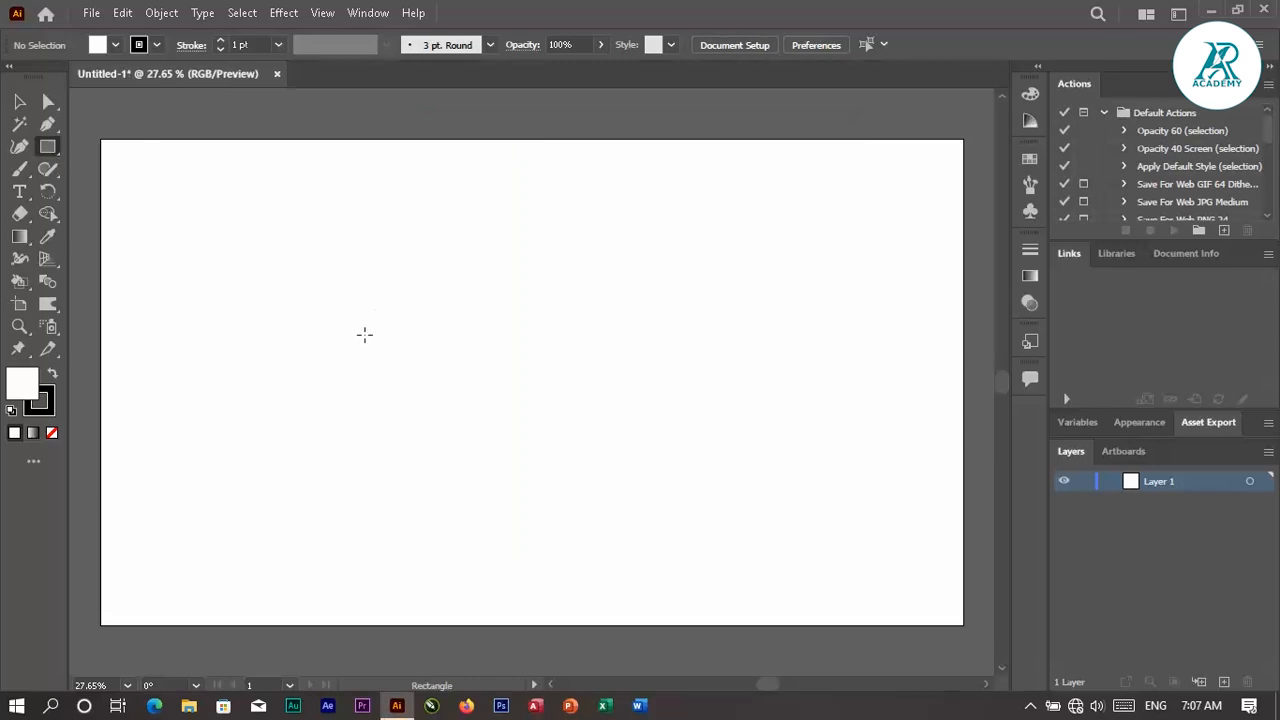
click(320, 312)
text(8)
key(Tab)
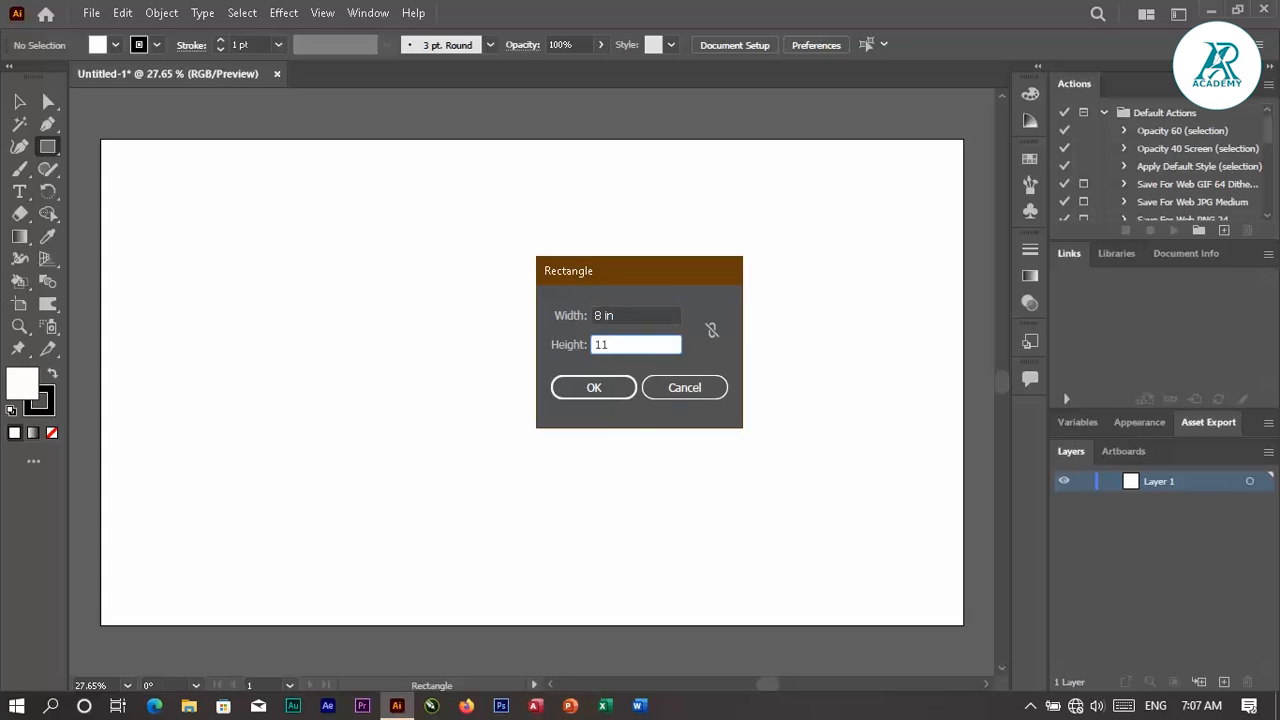
click(594, 390)
click(19, 101)
drag(439, 409, 310, 332)
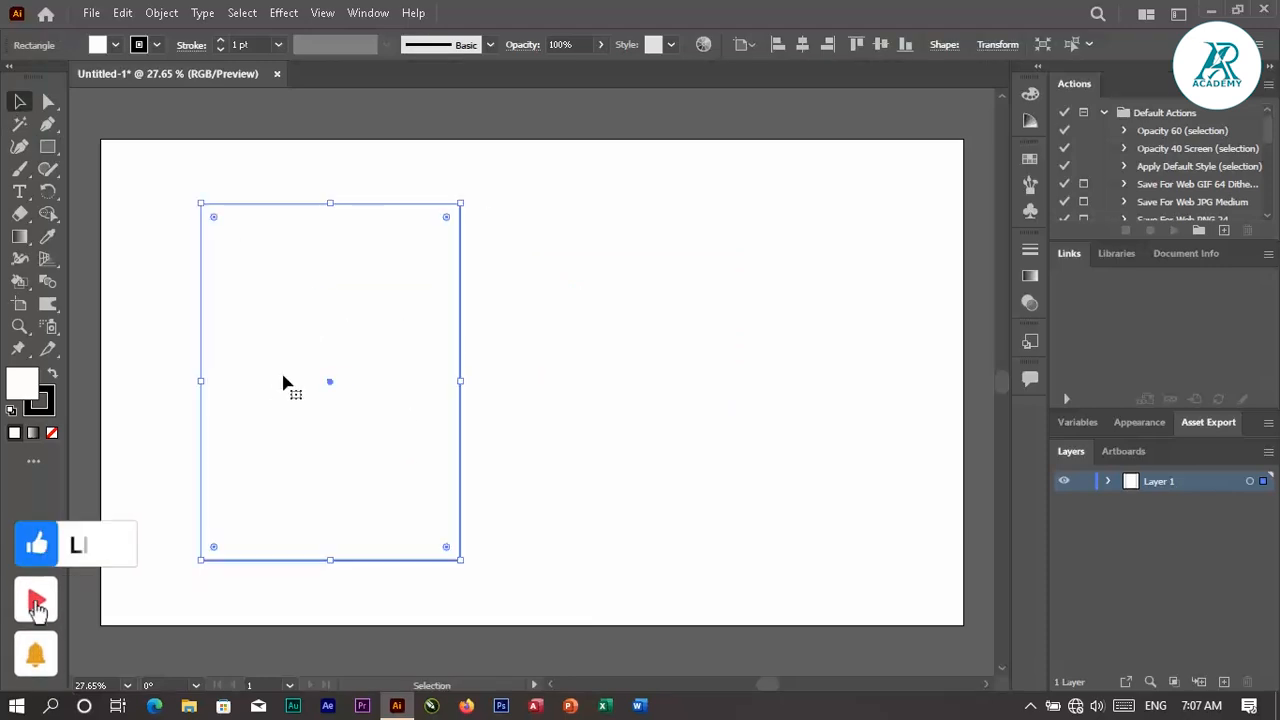
key(ctrl+f)
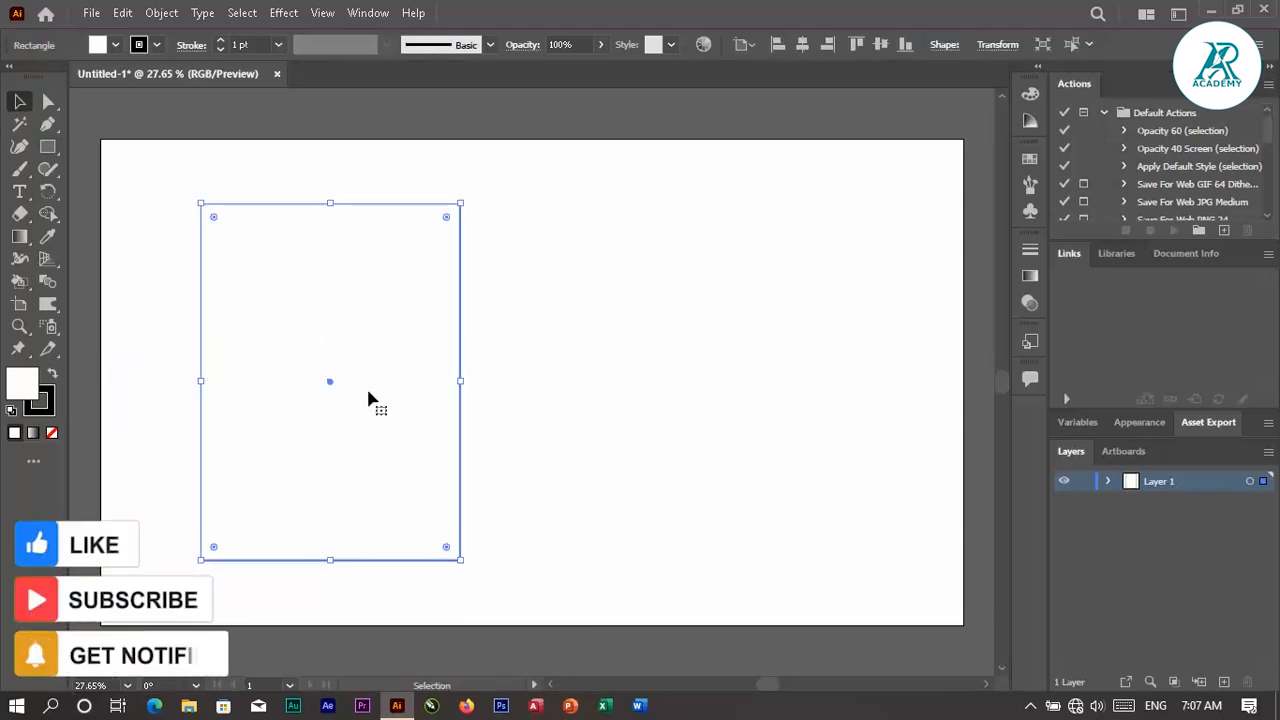
- Fill the rectangle with a radial gradient
click(1029, 278)
click(895, 393)
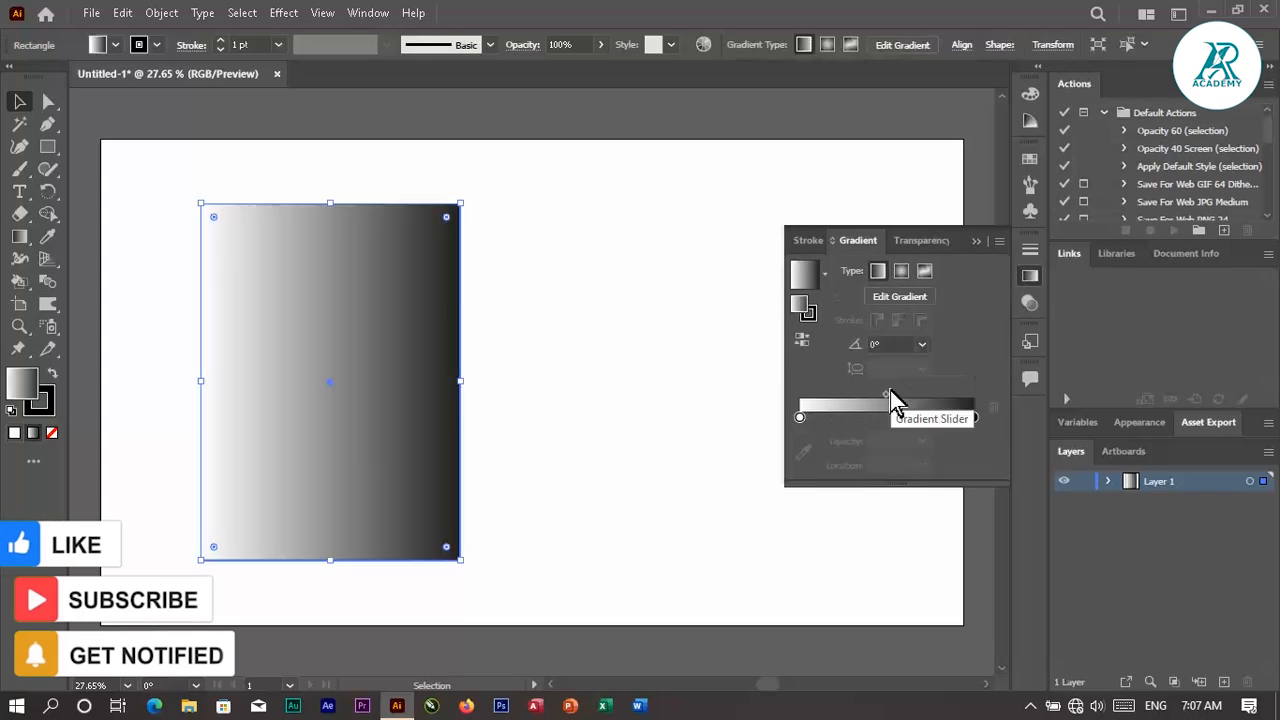
click(901, 271)
click(805, 342)
click(803, 342)
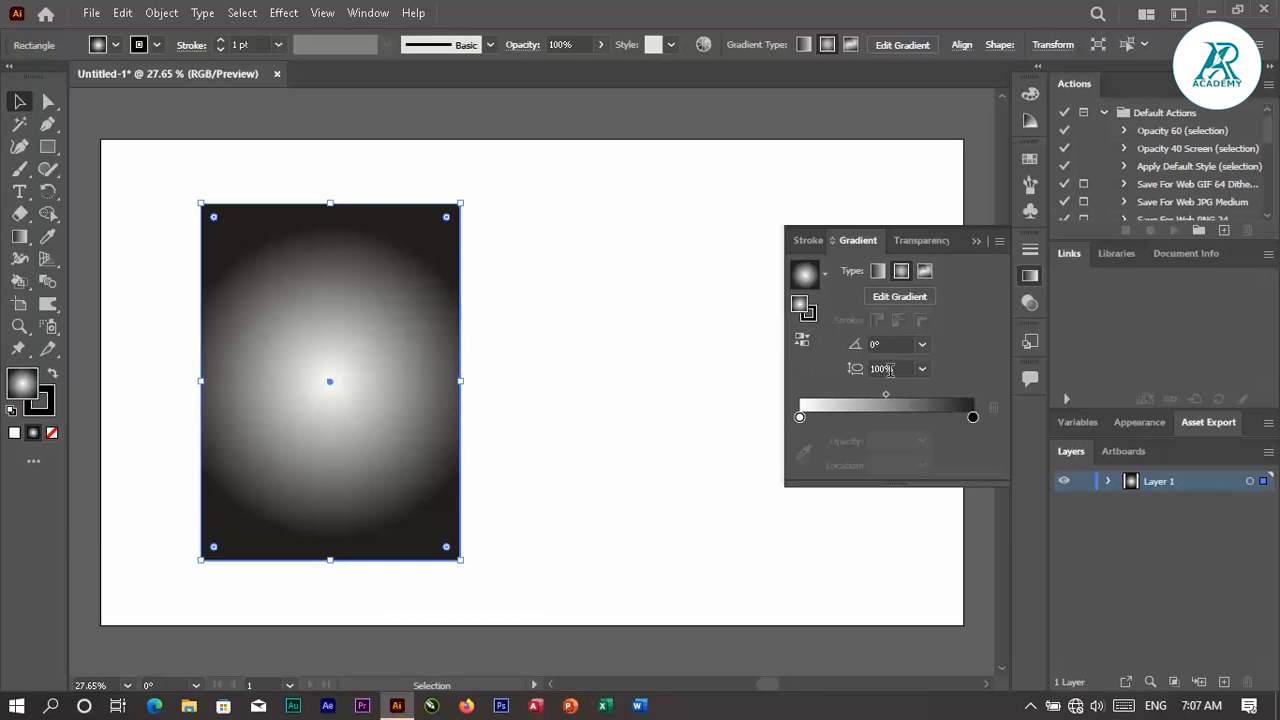
- Recolour the gradient stops so the rectangle is dark grey at its centre and black towards its edges
click(973, 417)
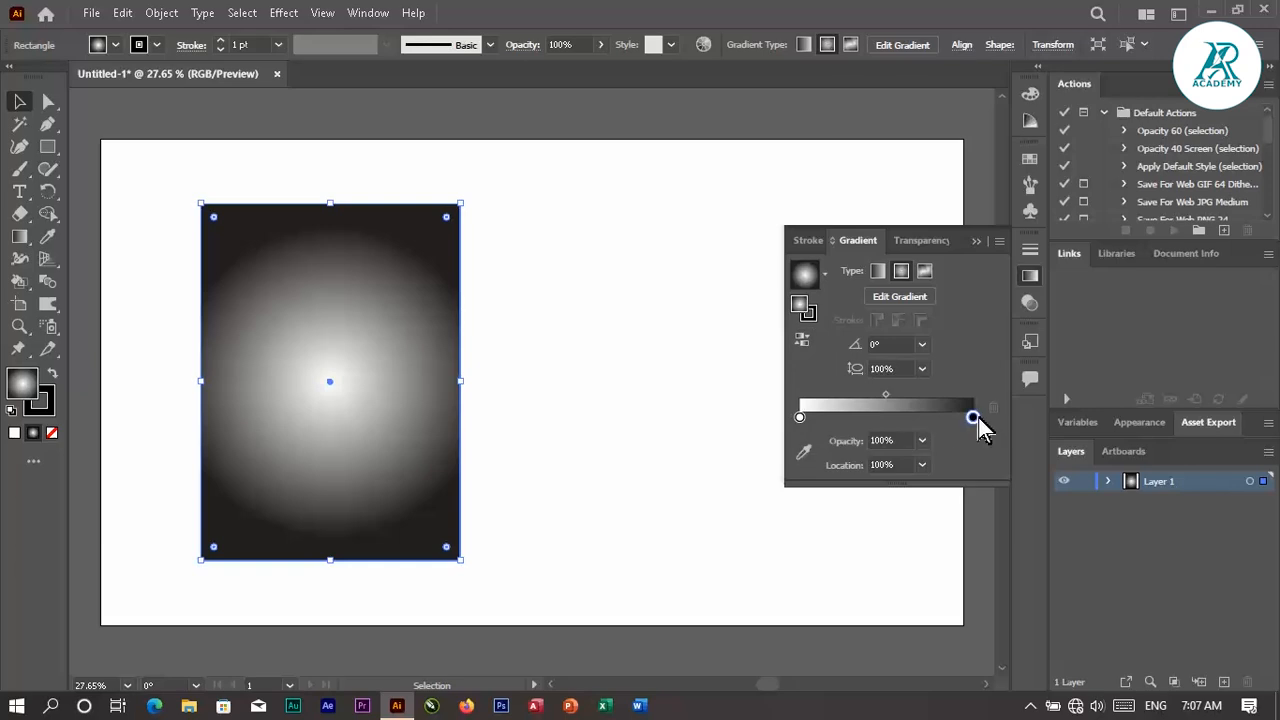
double_click(801, 419)
click(775, 484)
click(735, 484)
click(801, 339)
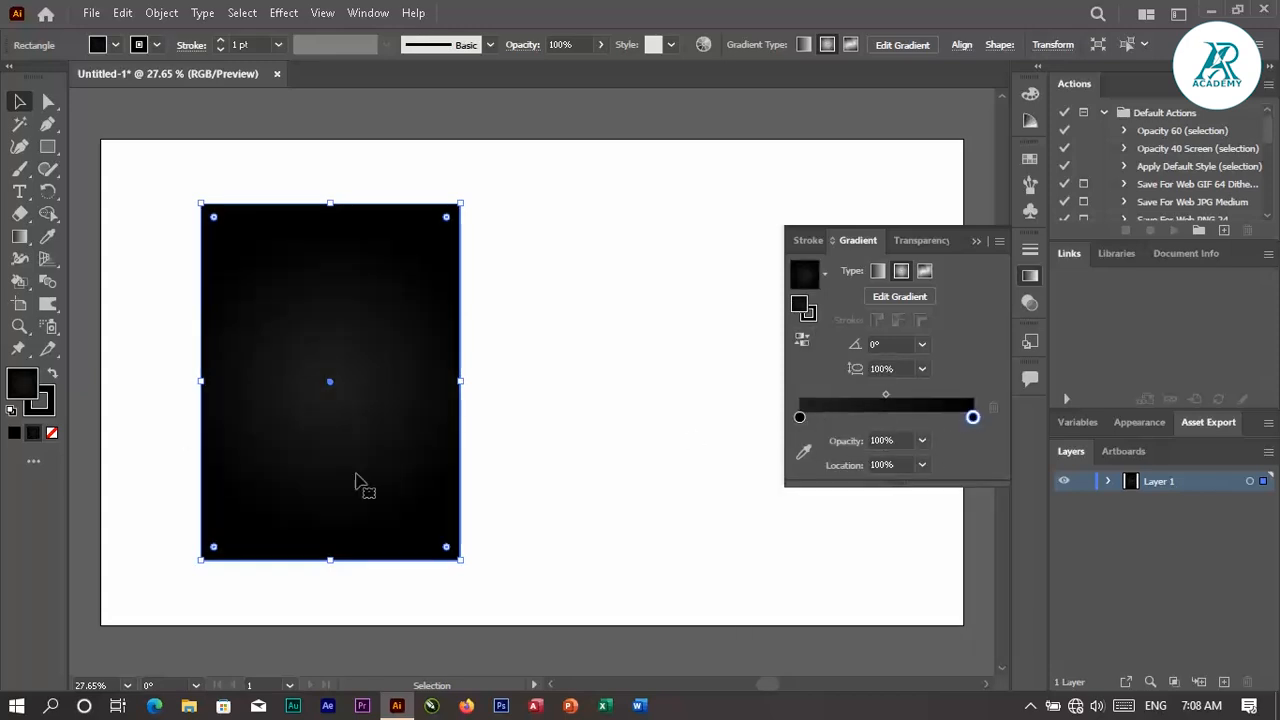
- Redraw the radial gradient from the rectangle's centre out past its right edge, then deselect the rectangle
click(20, 238)
drag(325, 272, 467, 261)
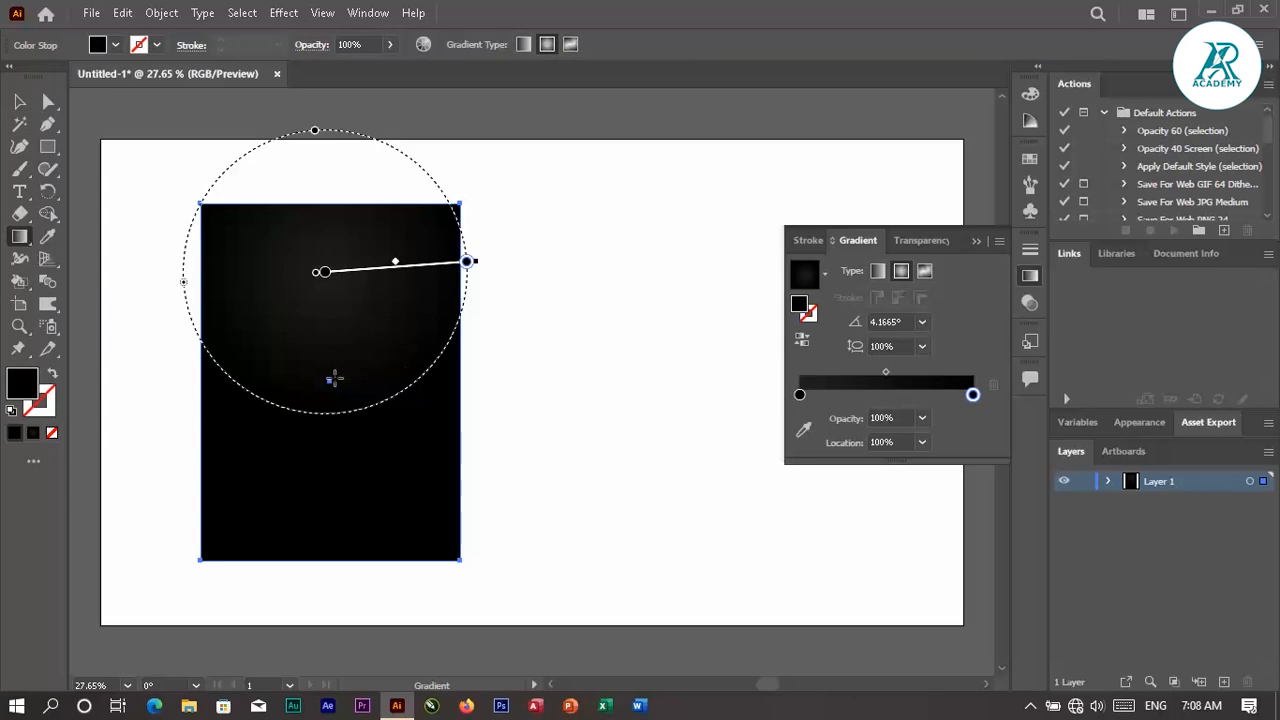
drag(328, 380, 543, 380)
key(v)
click(976, 241)
click(853, 276)
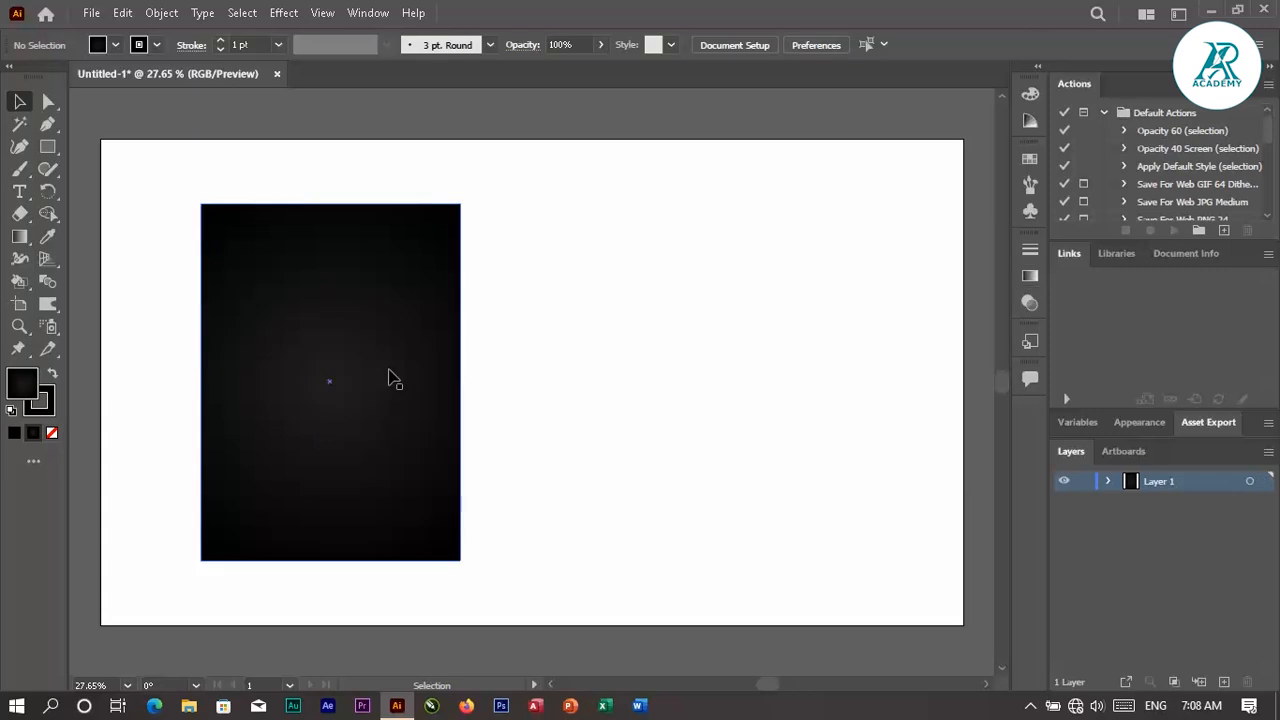
- Place the images pngegg, pngegg(1) and pngegg(2) from Downloads on the artboard beside the black rectangle
click(90, 14)
click(264, 351)
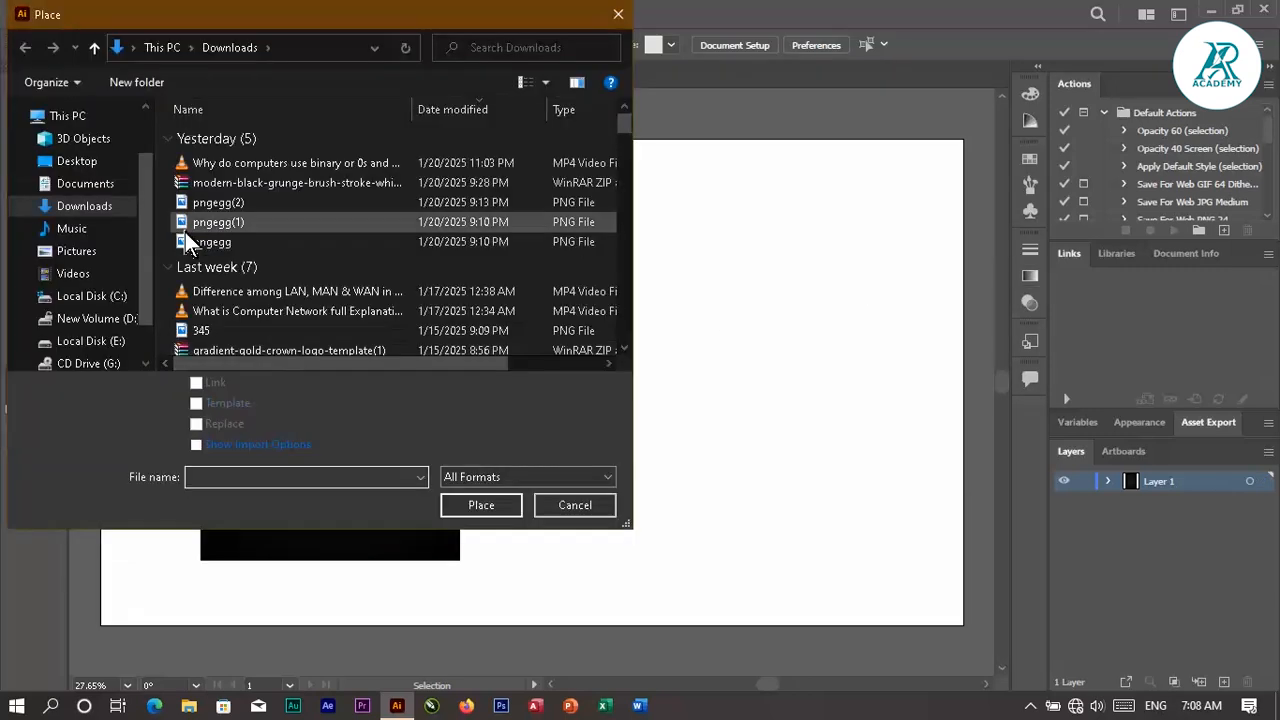
click(244, 227)
ctrl+click(227, 203)
ctrl+click(240, 242)
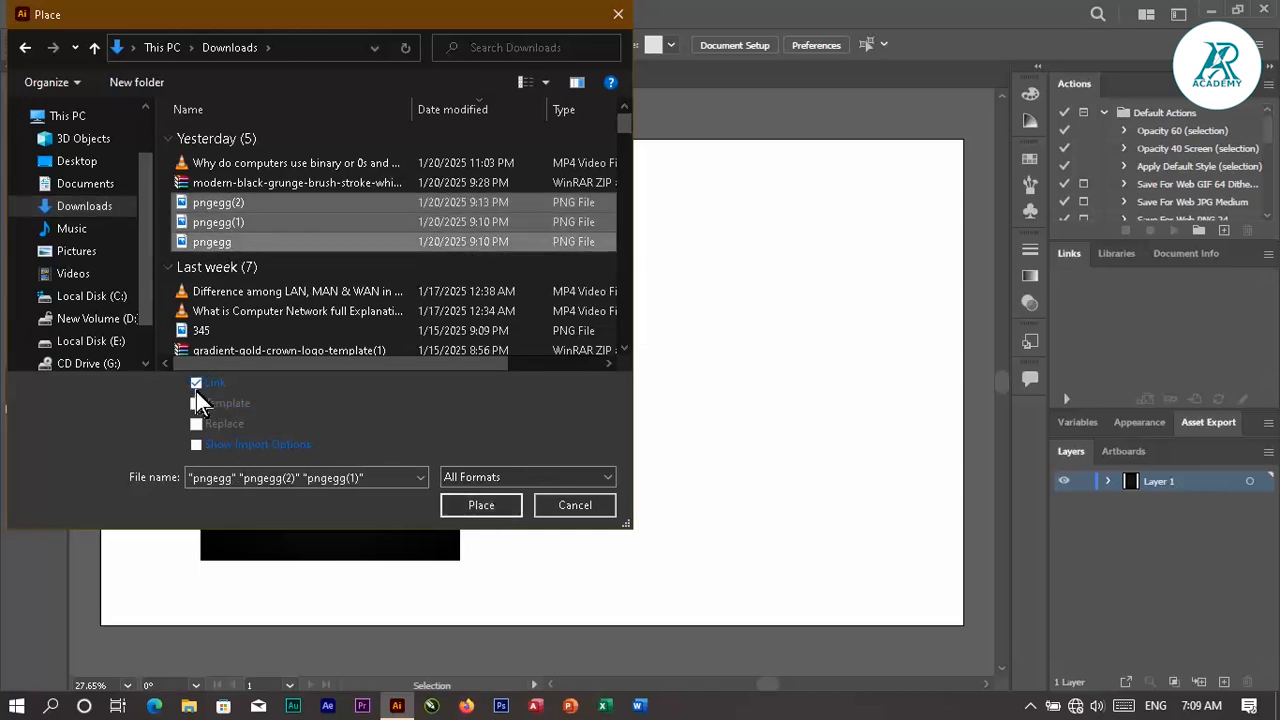
click(484, 508)
drag(562, 190, 920, 515)
drag(560, 380, 749, 520)
click(785, 524)
click(785, 524)
- Crop the lettuce image closely around the leaf and keep it outside the black rectangle, near its upper right
drag(668, 290, 347, 347)
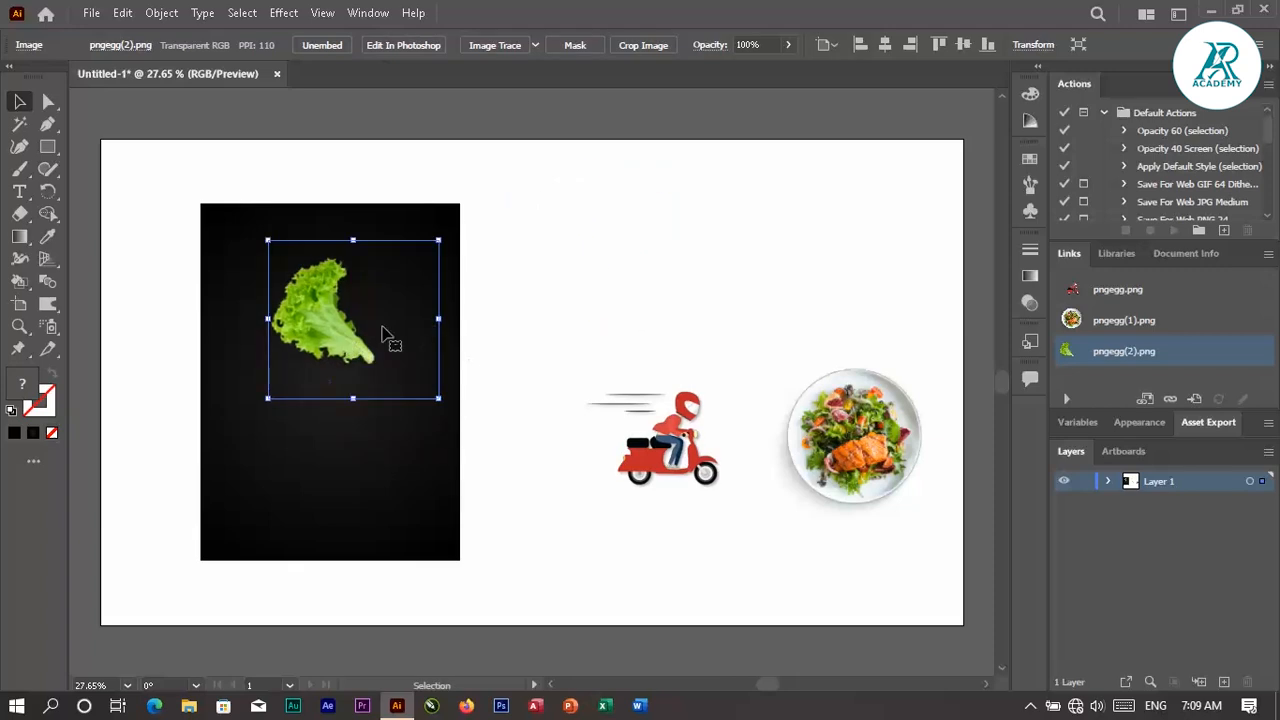
click(650, 50)
drag(438, 318, 381, 317)
drag(326, 396, 628, 247)
click(630, 44)
- Move the salad plate image onto the black rectangle and crop it closely around the plate
drag(806, 425, 283, 355)
click(648, 48)
drag(316, 459, 316, 450)
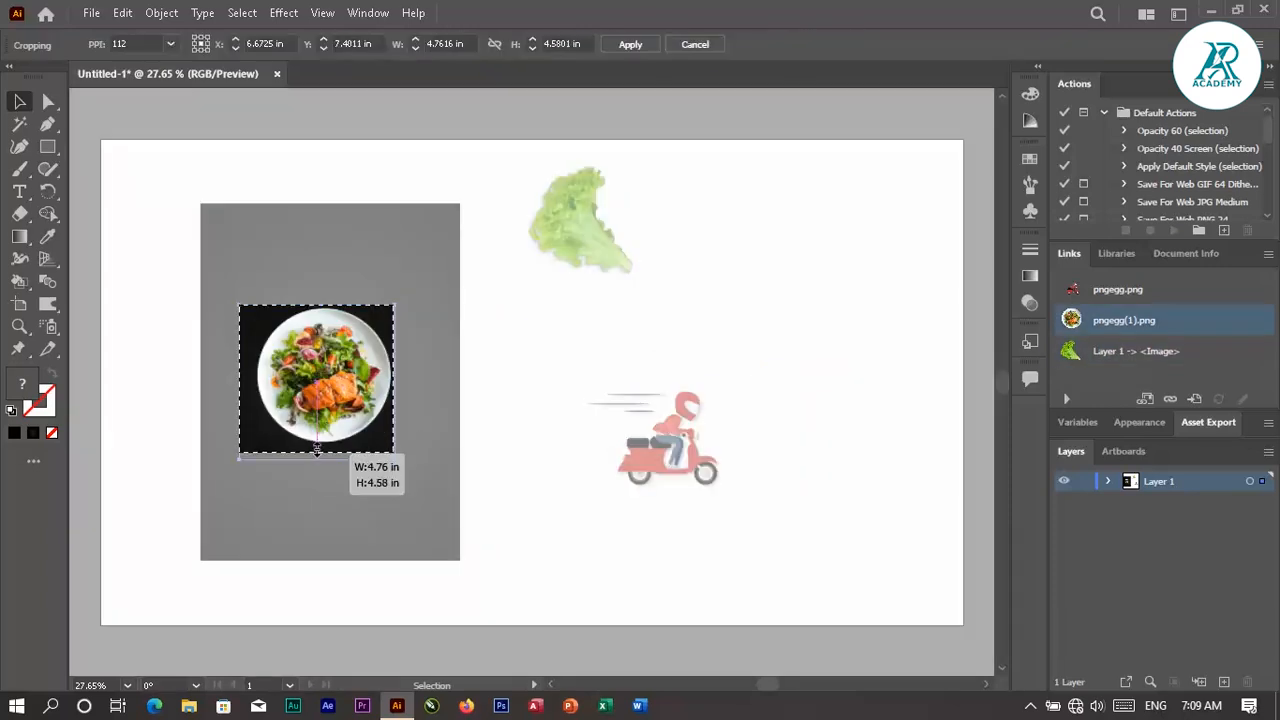
drag(248, 391, 328, 378)
click(628, 44)
- Fine-tune the salad plate's size and position so it sits centred on the black rectangle
key(ctrl+equal)
key(ctrl+equal)
mouse_move(515, 397)
mouse_down()
mouse_move(535, 395)
mouse_move(507, 397)
mouse_up()
drag(650, 263, 643, 273)
click(837, 270)
key(ctrl+0)
key(ctrl+equal)
click(355, 374)
key(ctrl+equal)
drag(648, 265, 638, 275)
- Shrink and rotate the lettuce leaf, place it at the plate's upper-right edge and send it backward behind the plate
drag(967, 125, 737, 286)
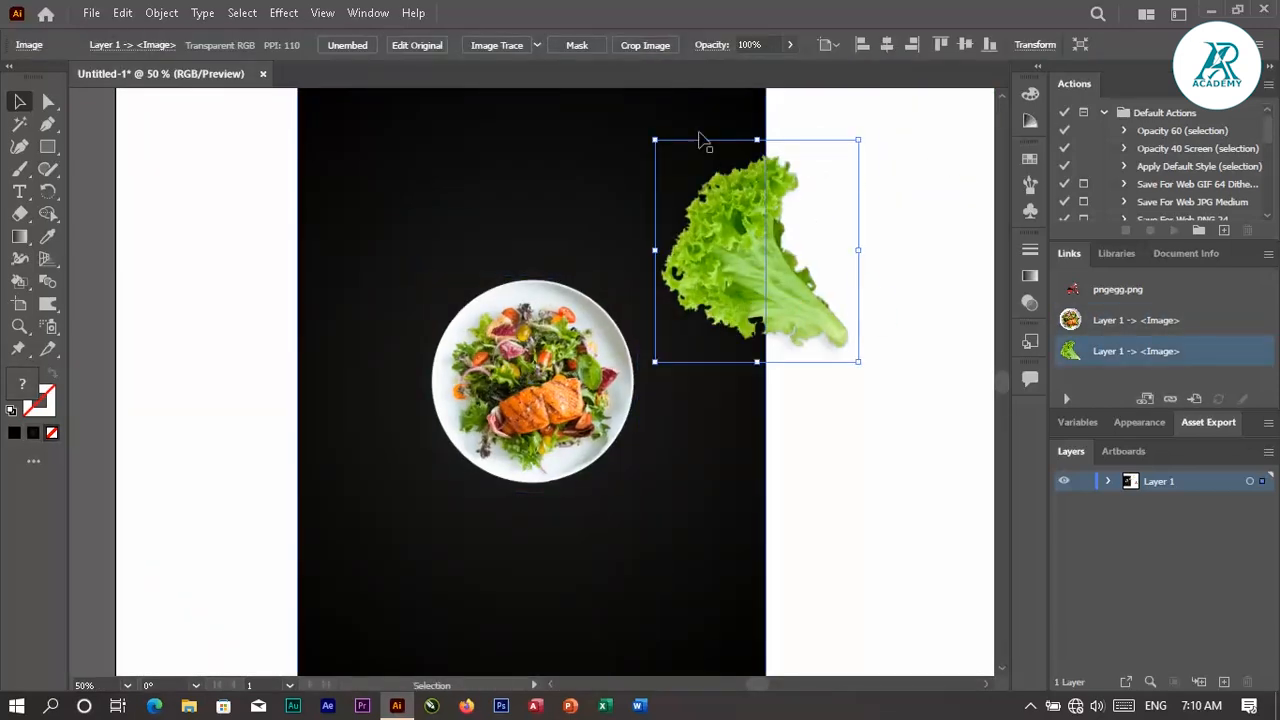
drag(645, 137, 808, 216)
drag(751, 263, 633, 305)
right_click(633, 303)
mouse_move(717, 458)
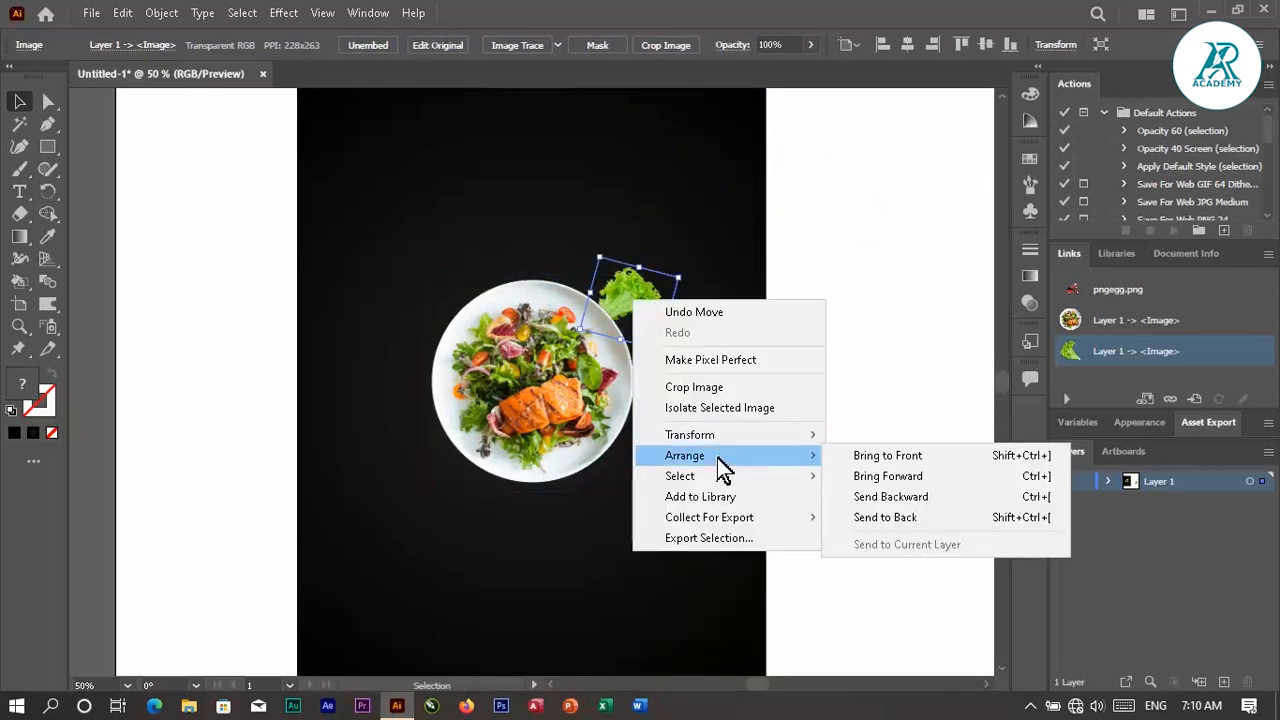
click(890, 496)
click(852, 316)
- Duplicate the lettuce leaf, reflect the copy and tuck it behind the plate's lower-left edge
drag(650, 312, 462, 410)
drag(48, 192, 125, 228)
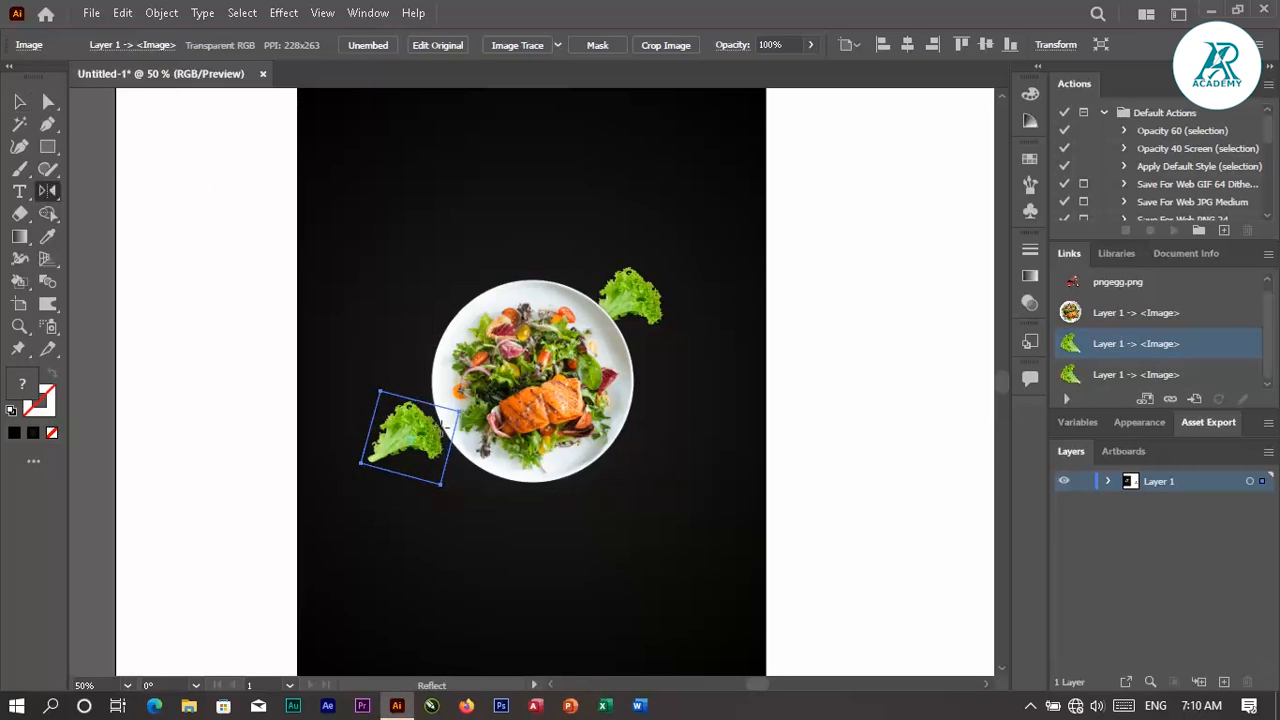
alt+click(410, 436)
click(995, 264)
click(998, 288)
drag(1046, 314, 1055, 334)
click(1108, 478)
click(18, 104)
drag(403, 444, 428, 482)
click(881, 325)
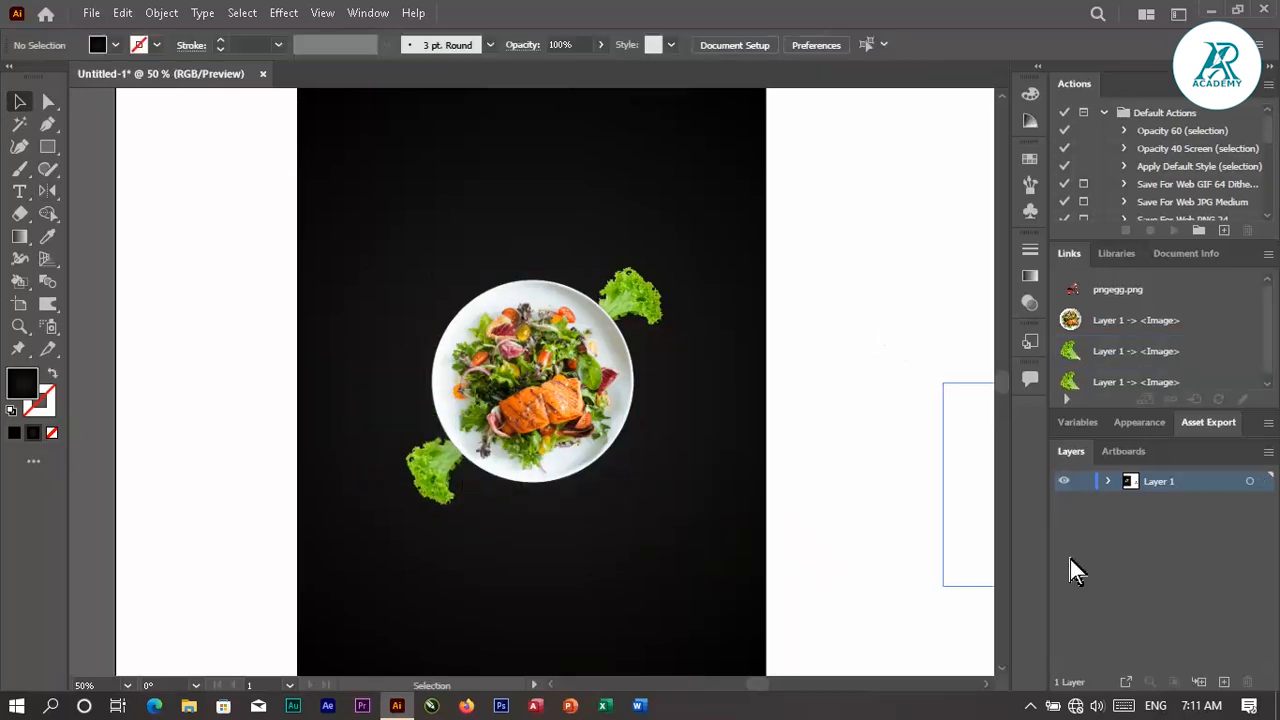
- Switch to Firefox and open pngegg.com
click(466, 706)
click(1075, 705)
click(1050, 200)
click(510, 162)
click(334, 66)
text(png)
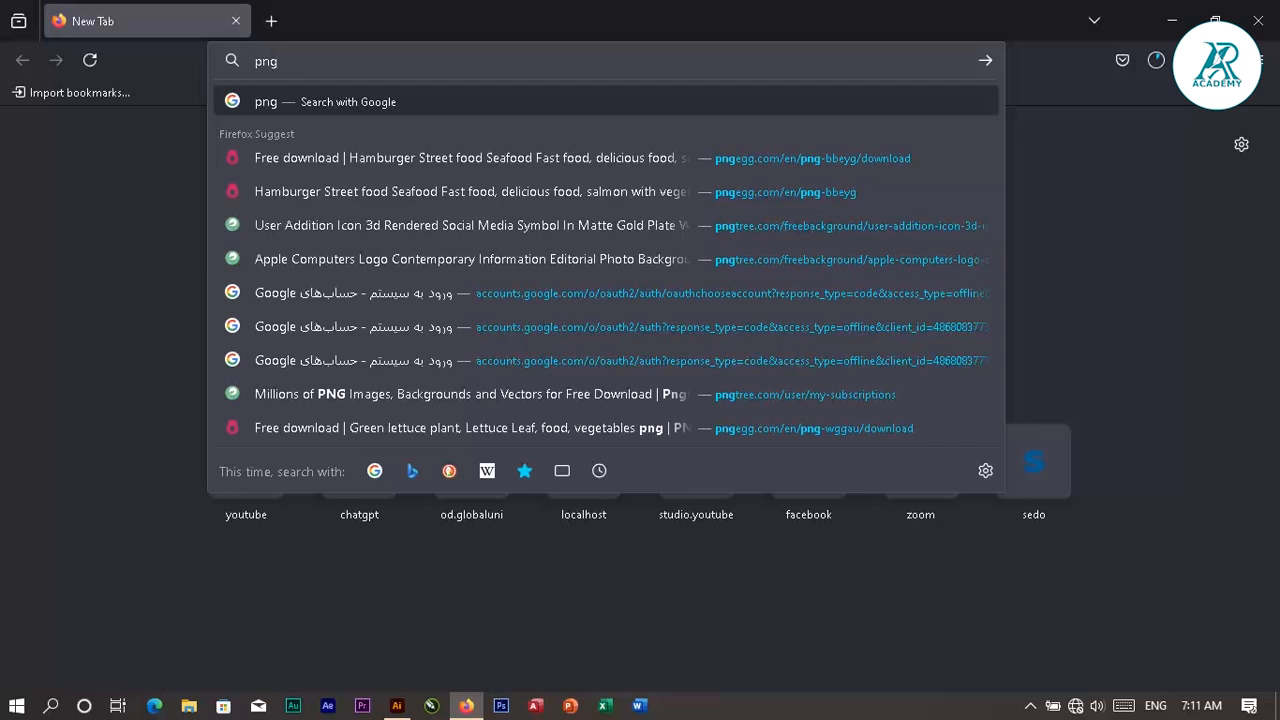
text(egg.com)
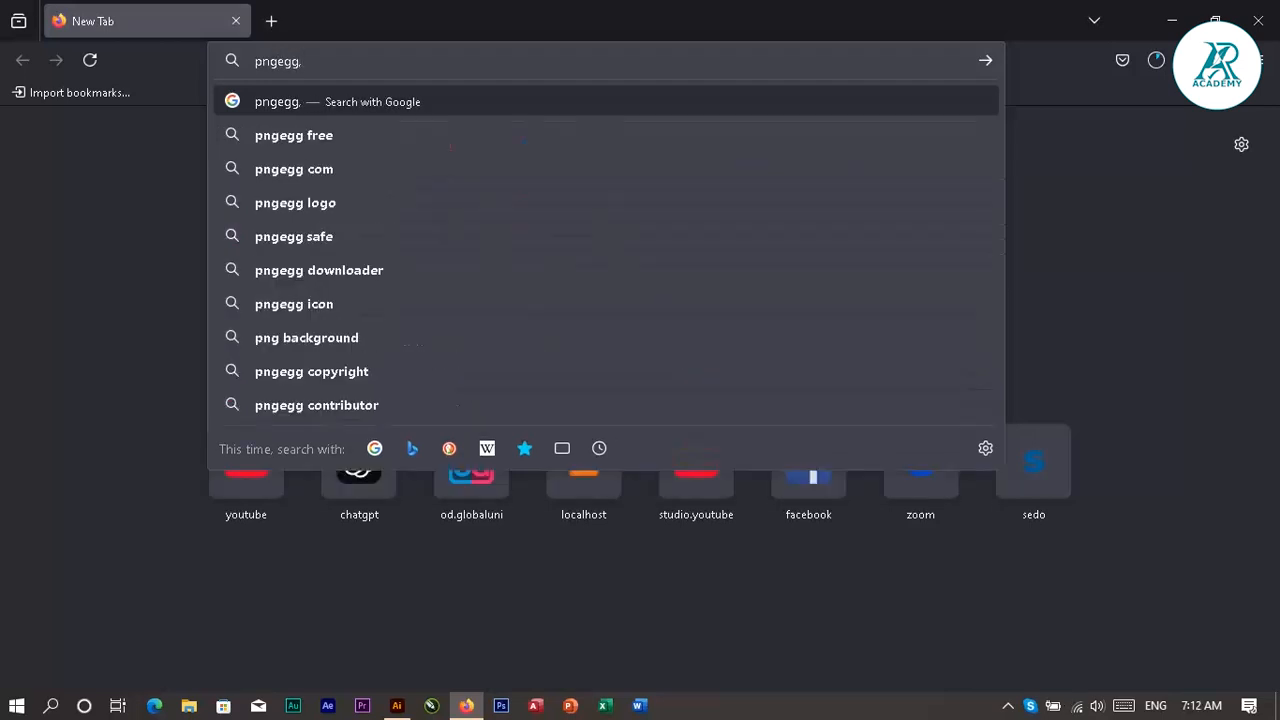
key(Return)
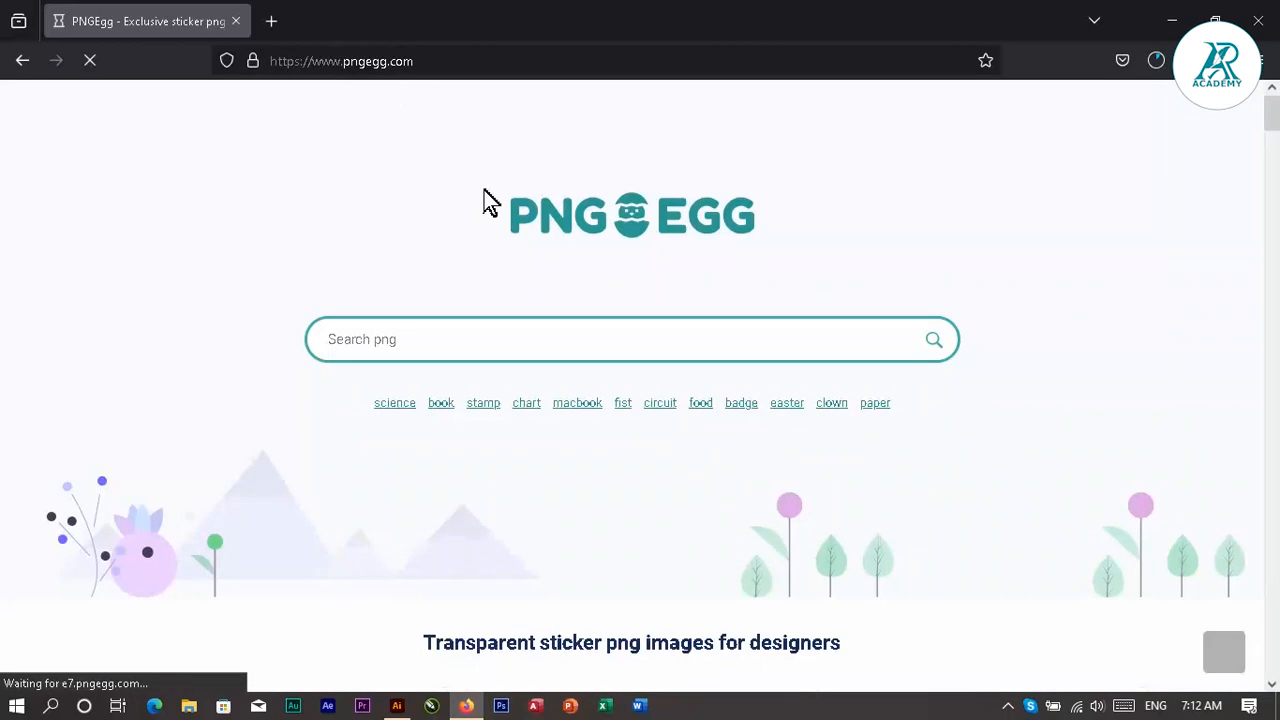
- Search the PNGEgg site for "fast food" images
scroll(579, 302, down, 6)
scroll(578, 302, up, 5)
click(471, 241)
text(fast food)
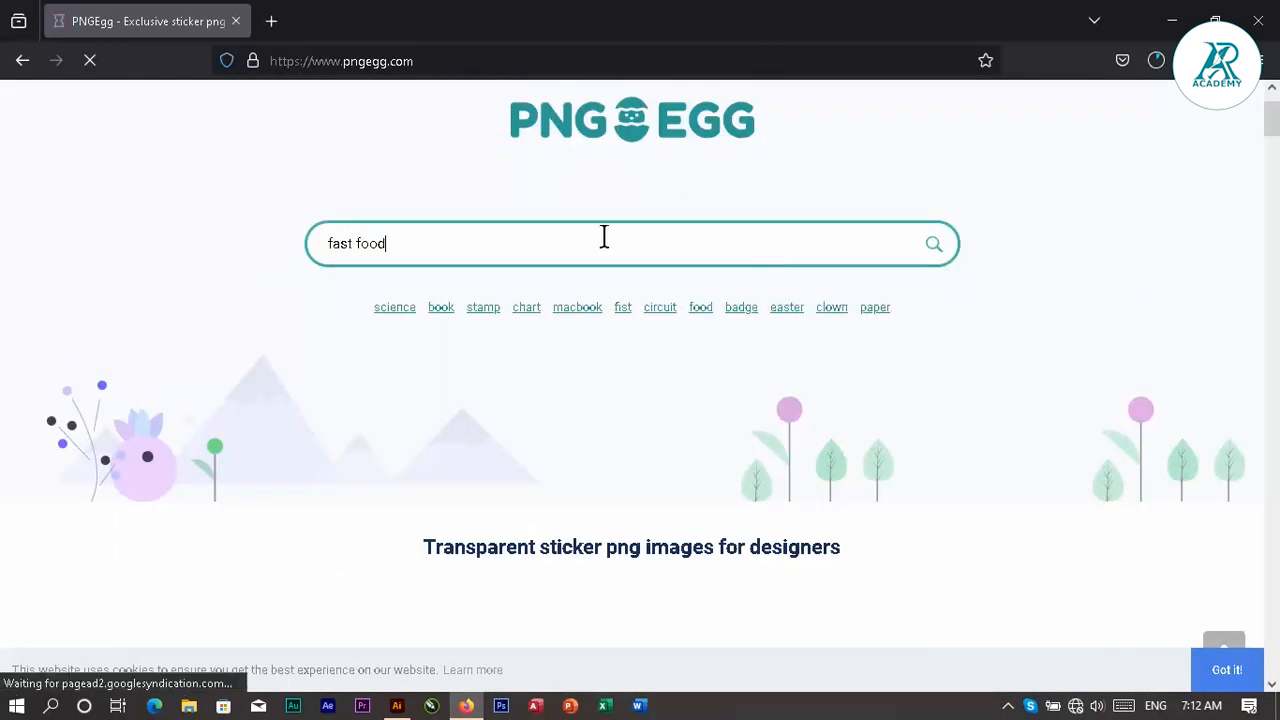
click(935, 245)
key(Return)
- Look through the fast food results for transparent images suited to the poster
scroll(649, 415, down, 5)
scroll(649, 415, down, 4)
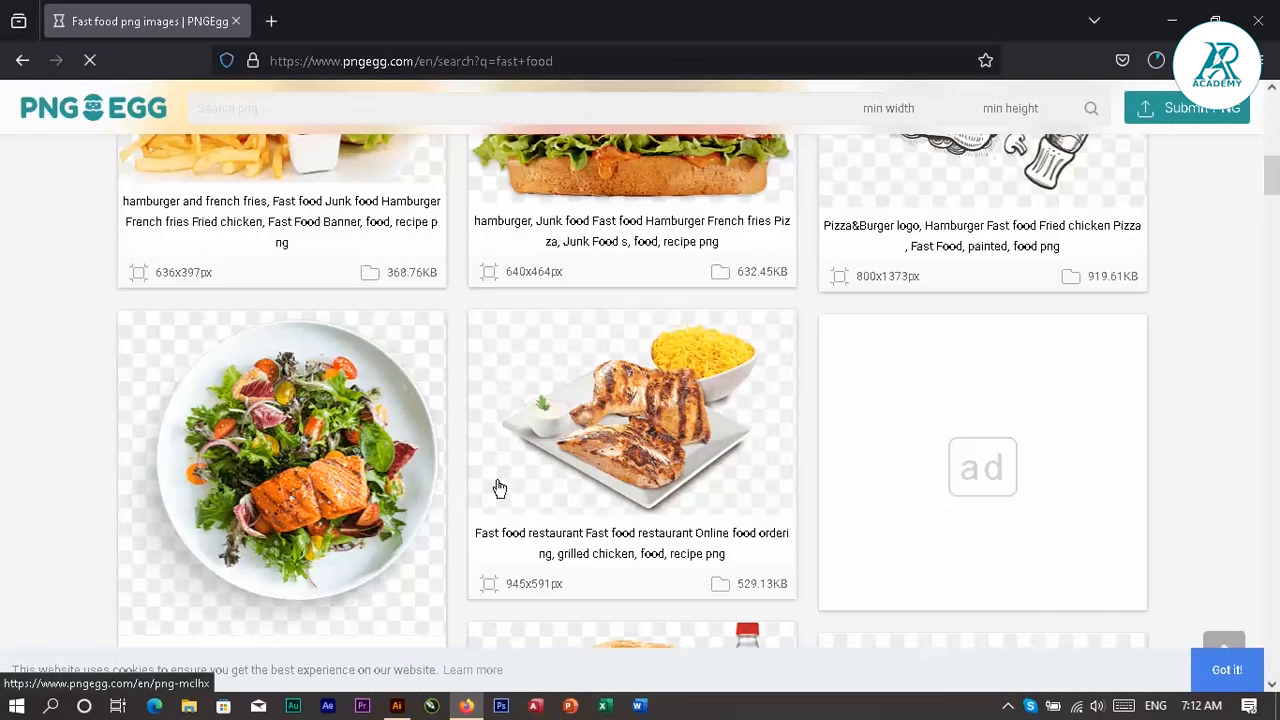
scroll(258, 487, down, 4)
scroll(258, 487, down, 6)
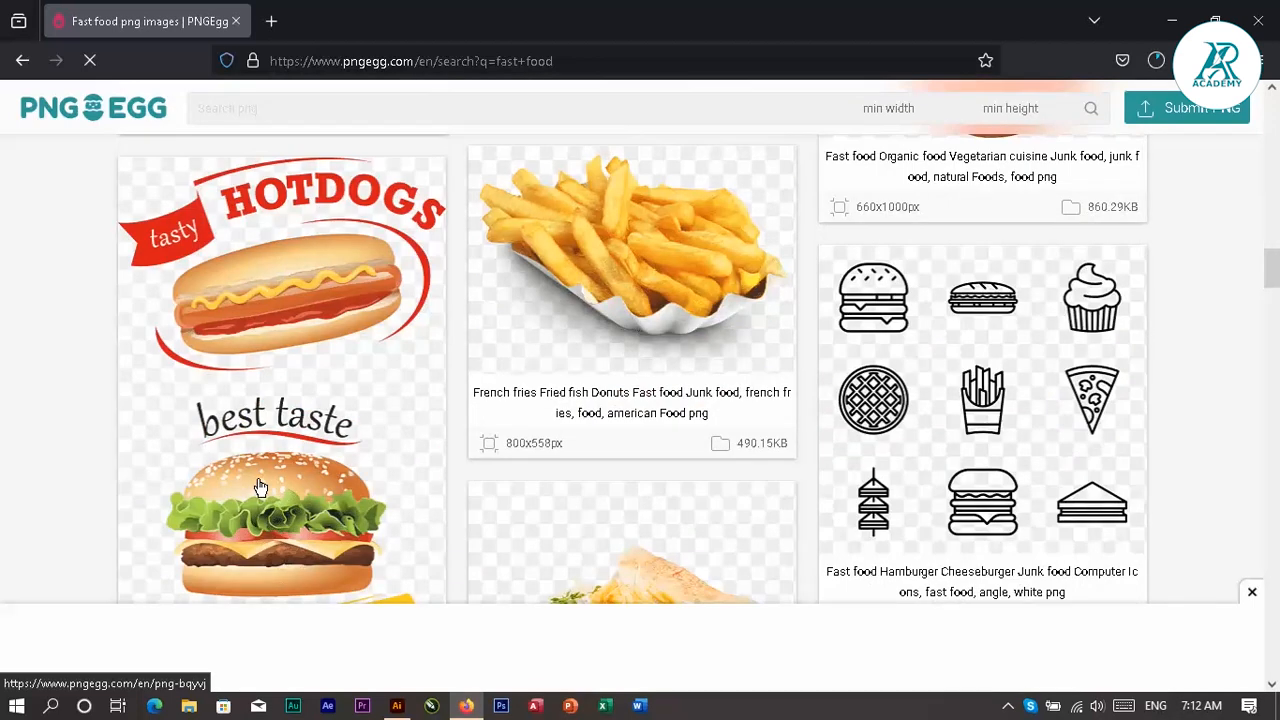
scroll(608, 483, down, 4)
scroll(608, 483, down, 4)
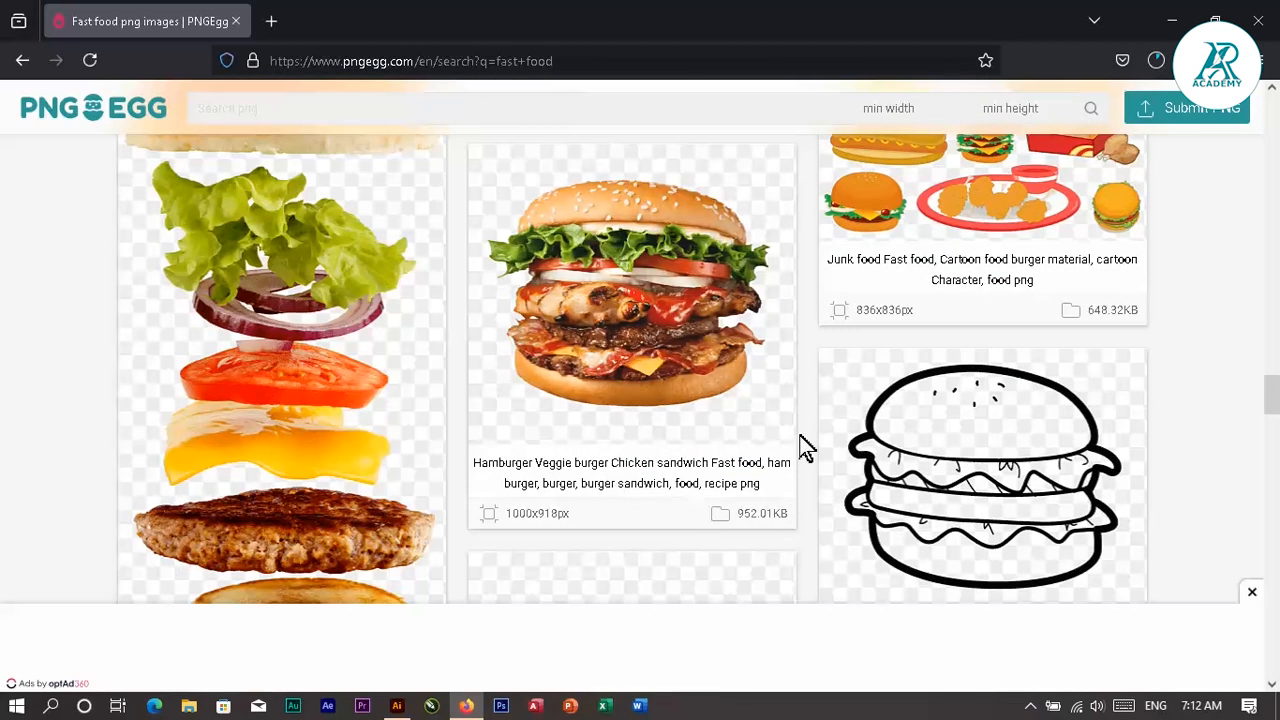
scroll(609, 487, down, 3)
scroll(612, 492, down, 8)
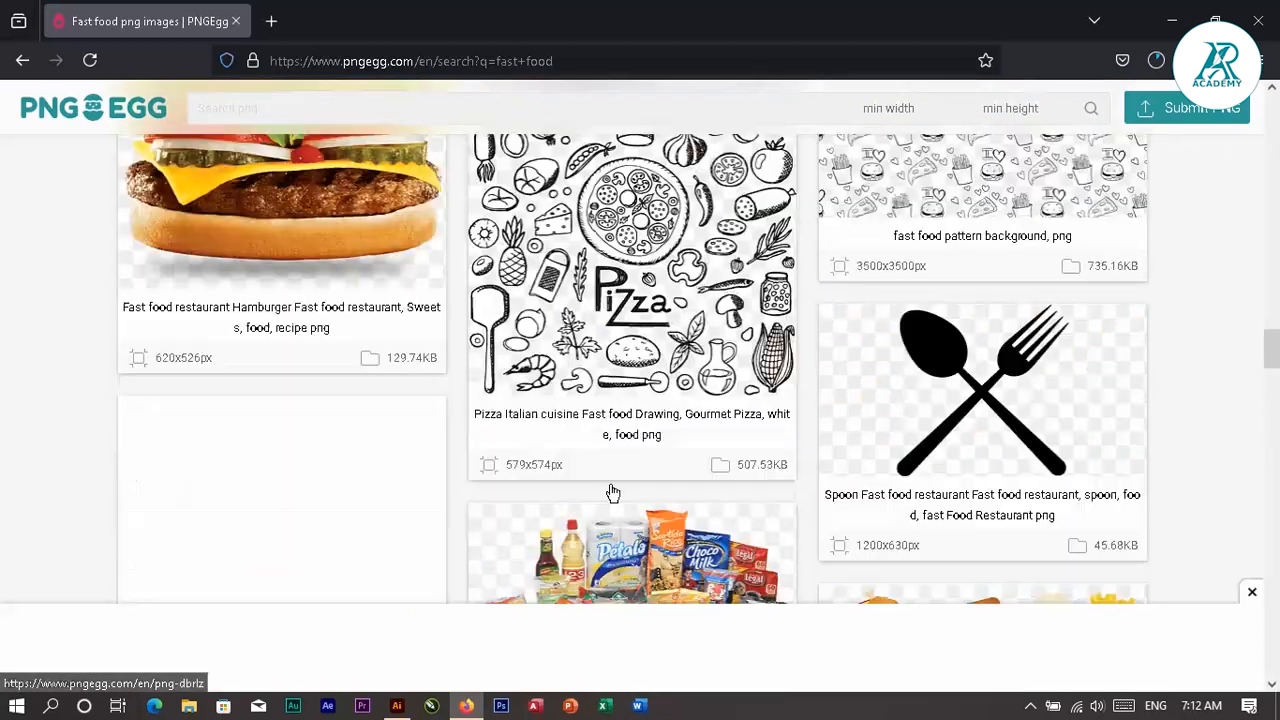
scroll(612, 492, down, 15)
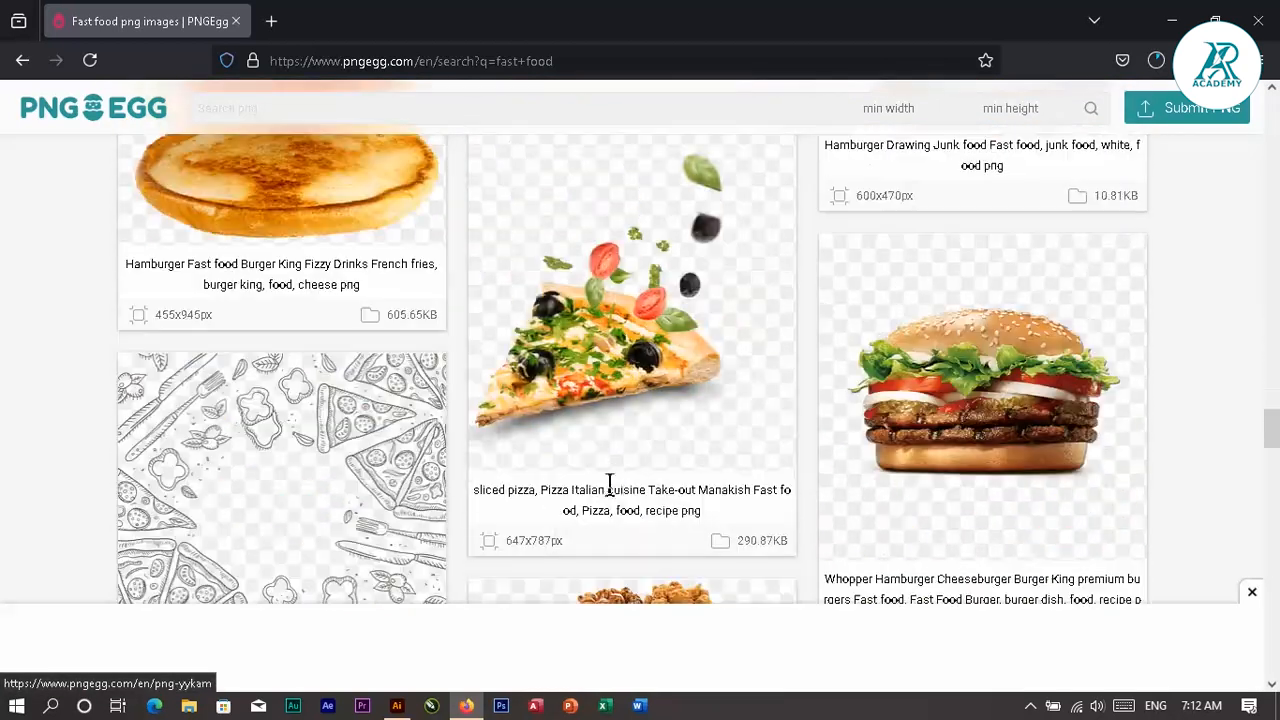
scroll(613, 492, down, 15)
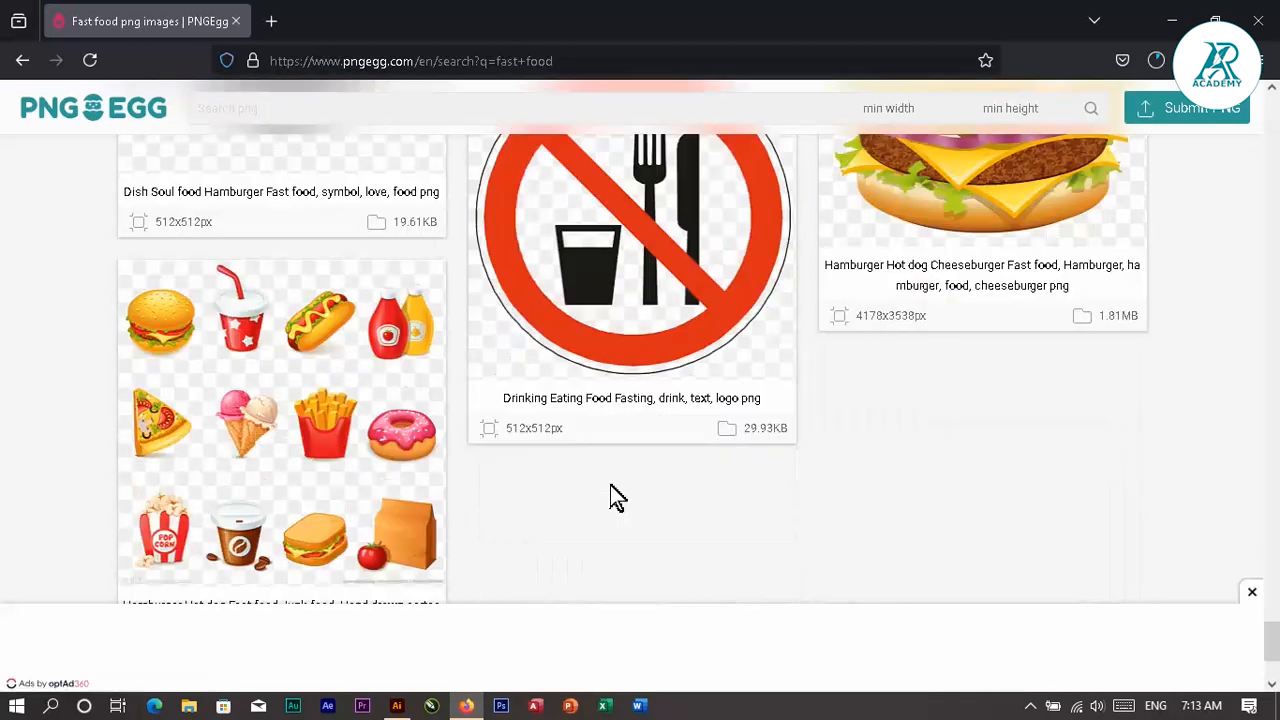
scroll(613, 492, down, 12)
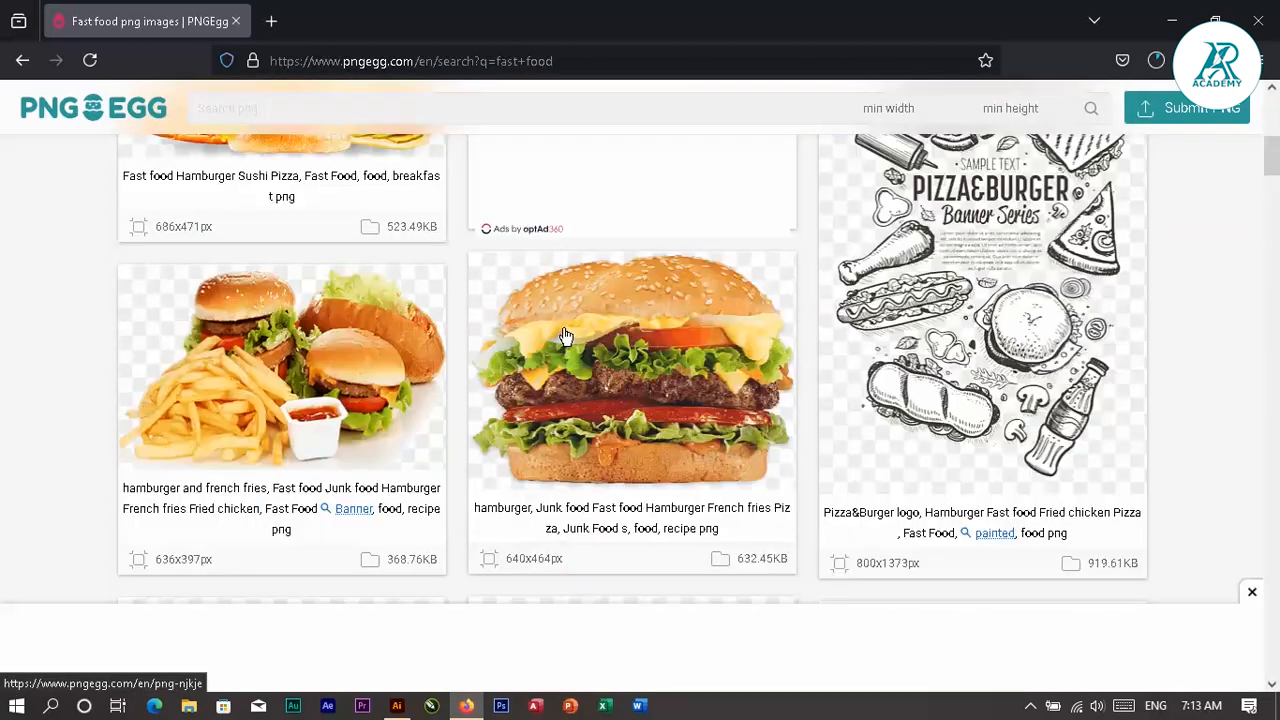
- Search the PNGEgg site for "lettuce" images
key(Home)
click(351, 106)
text(lettuce)
key(Return)
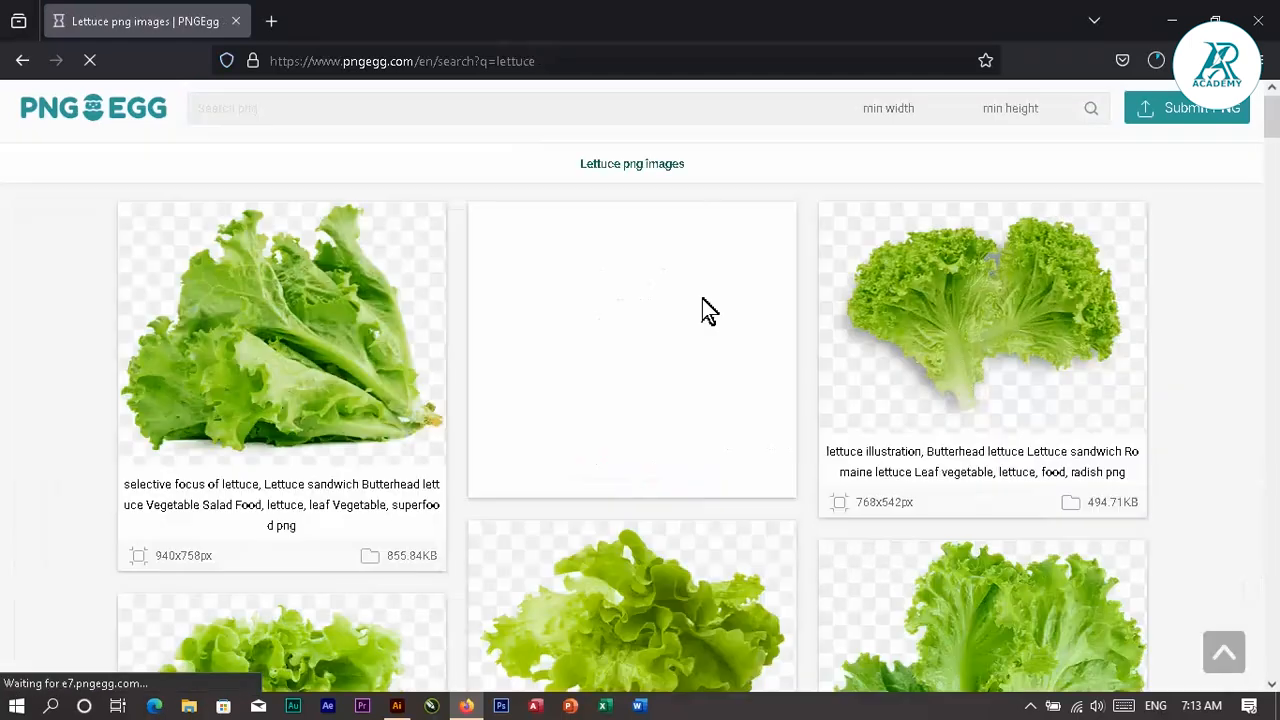
- Look through the lettuce results for a suitable leaf image and dismiss the advert that interrupts the browsing
scroll(677, 417, down, 10)
scroll(677, 417, up, 2)
scroll(903, 400, down, 4)
click(840, 285)
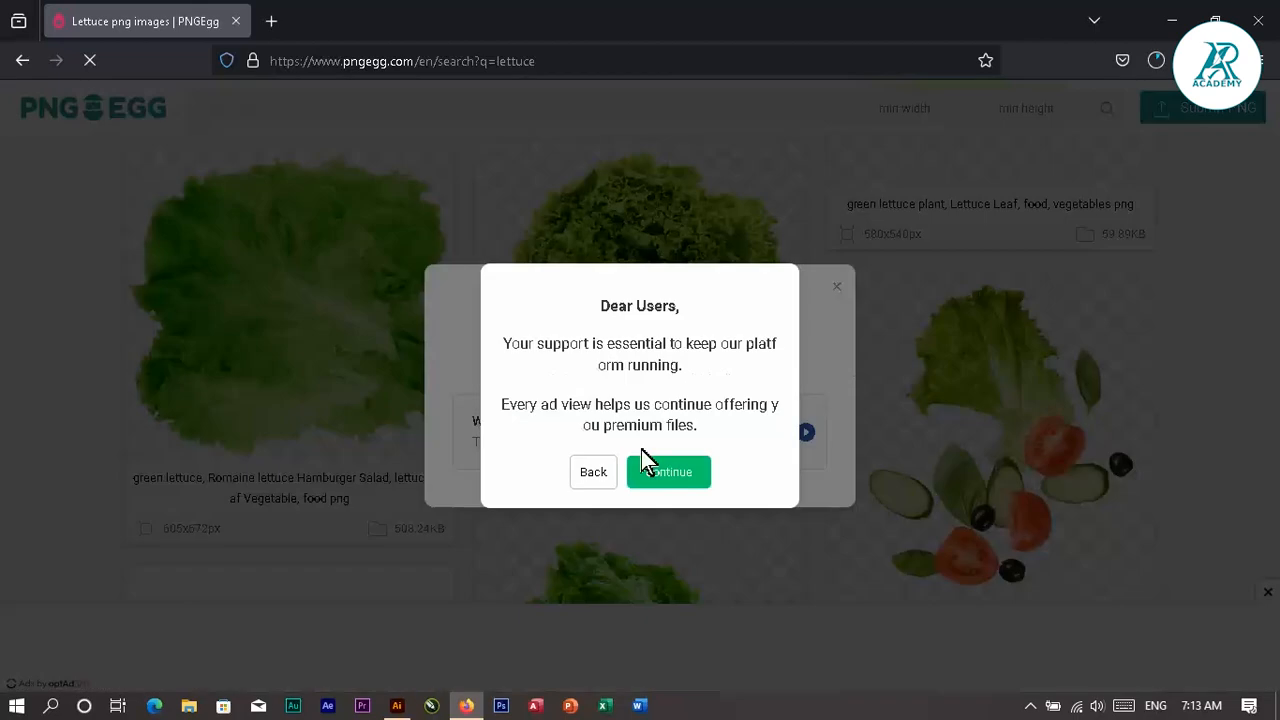
click(660, 480)
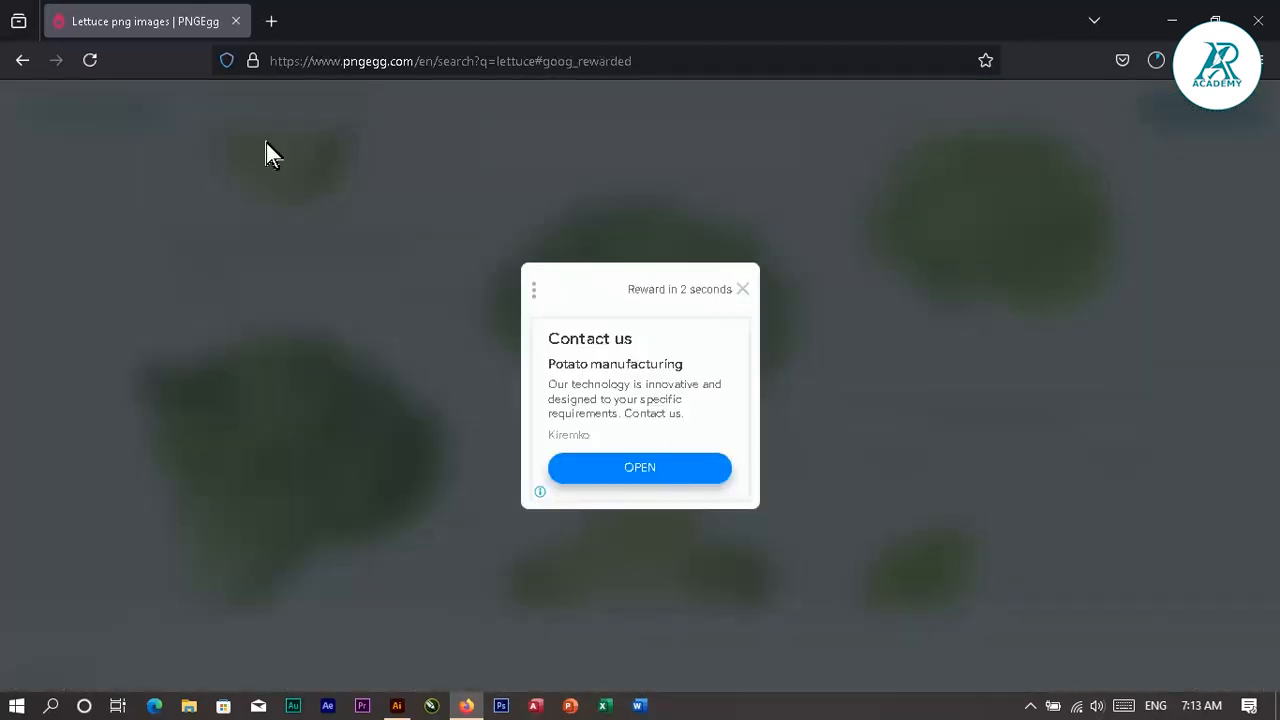
click(742, 289)
- Open a lettuce image's page on PNGEgg and look at its free PNG download option
scroll(423, 314, down, 3)
click(660, 357)
scroll(423, 443, down, 5)
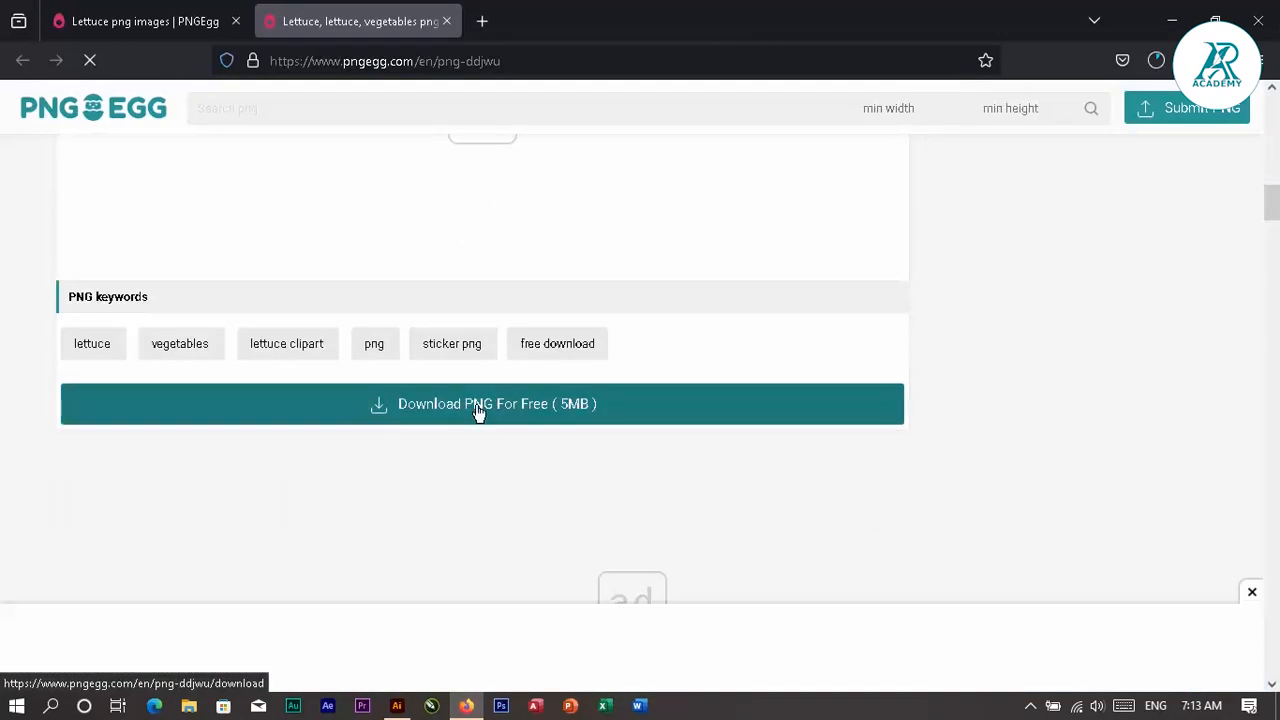
scroll(752, 338, up, 10)
scroll(612, 258, down, 2)
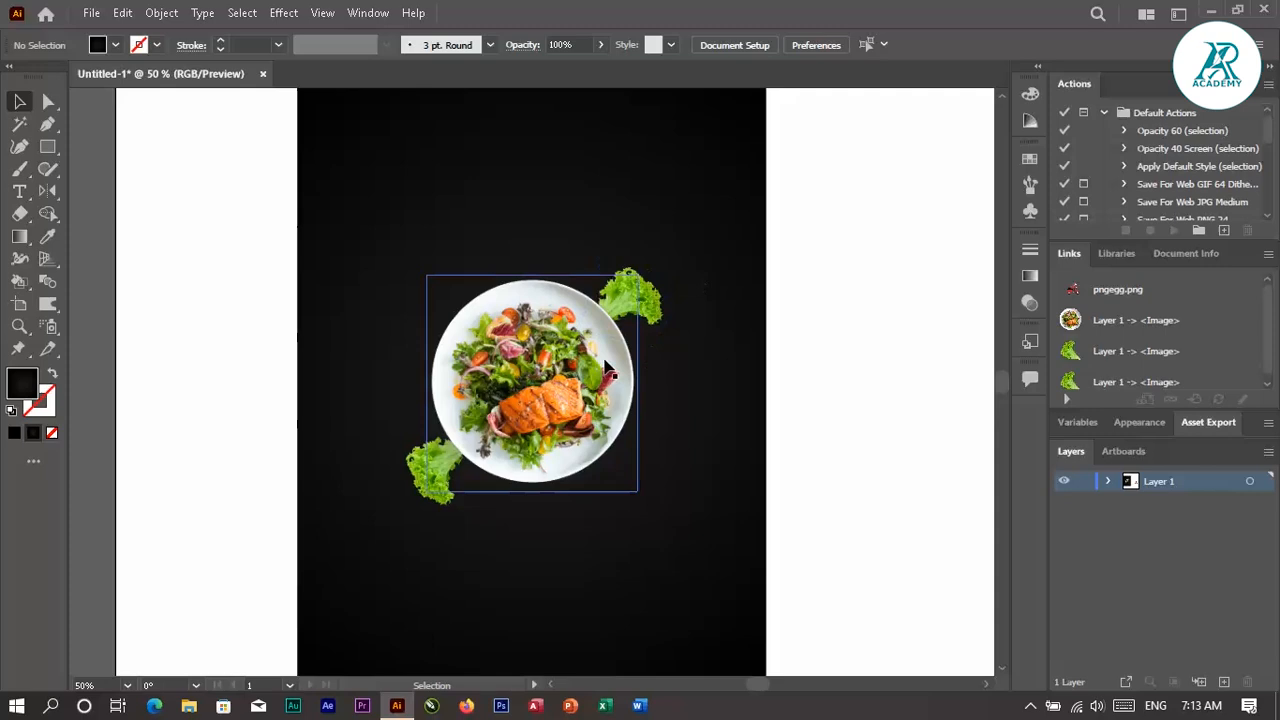
click(634, 294)
click(657, 443)
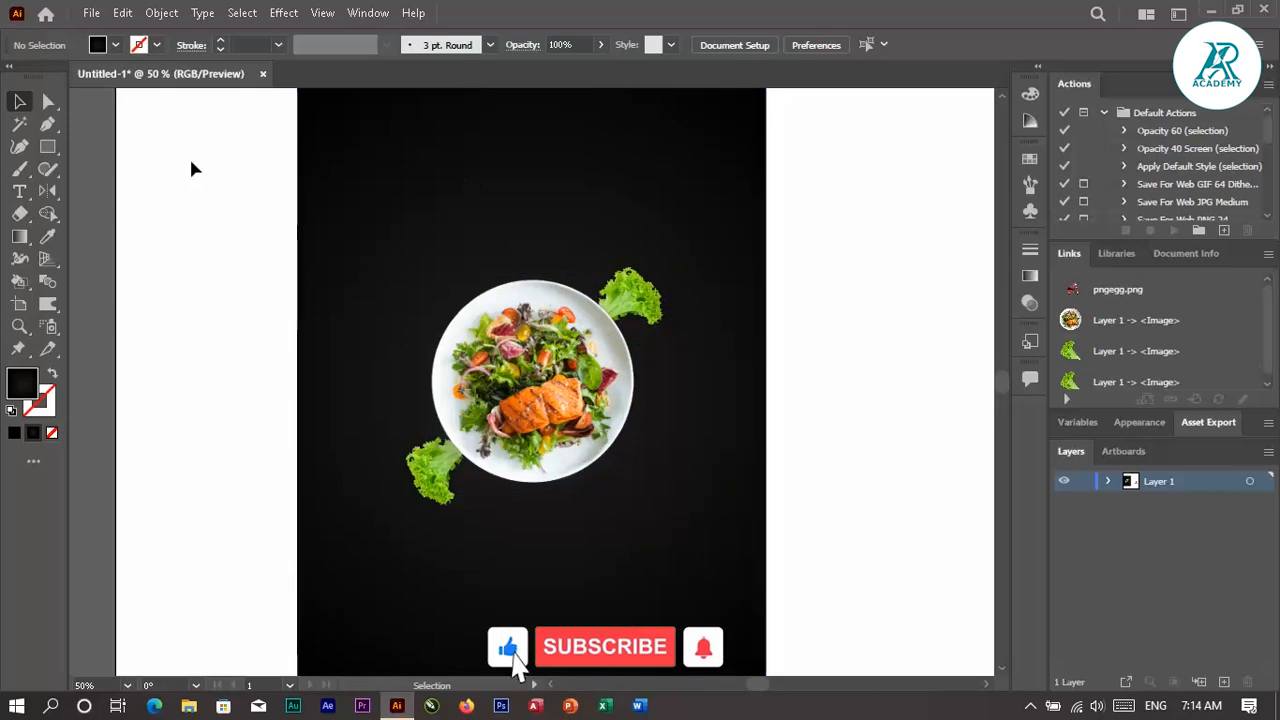
key(ctrl+shift+p)
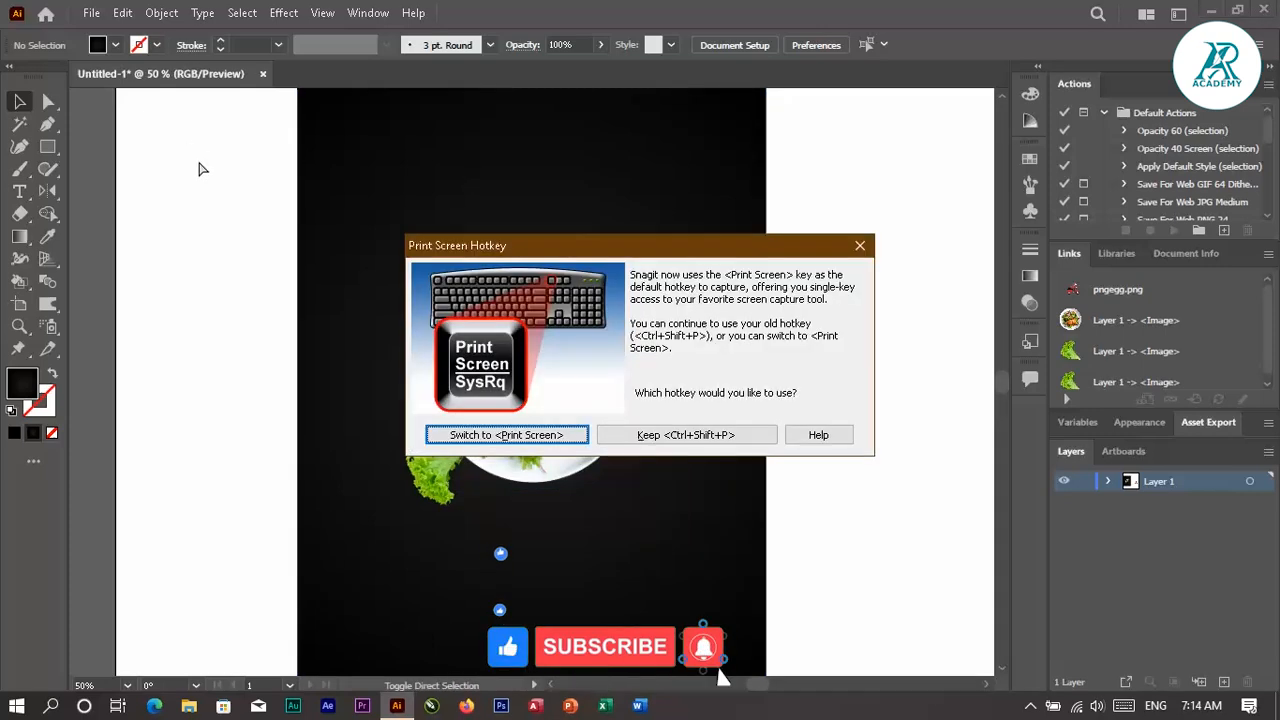
click(860, 246)
click(91, 13)
click(213, 350)
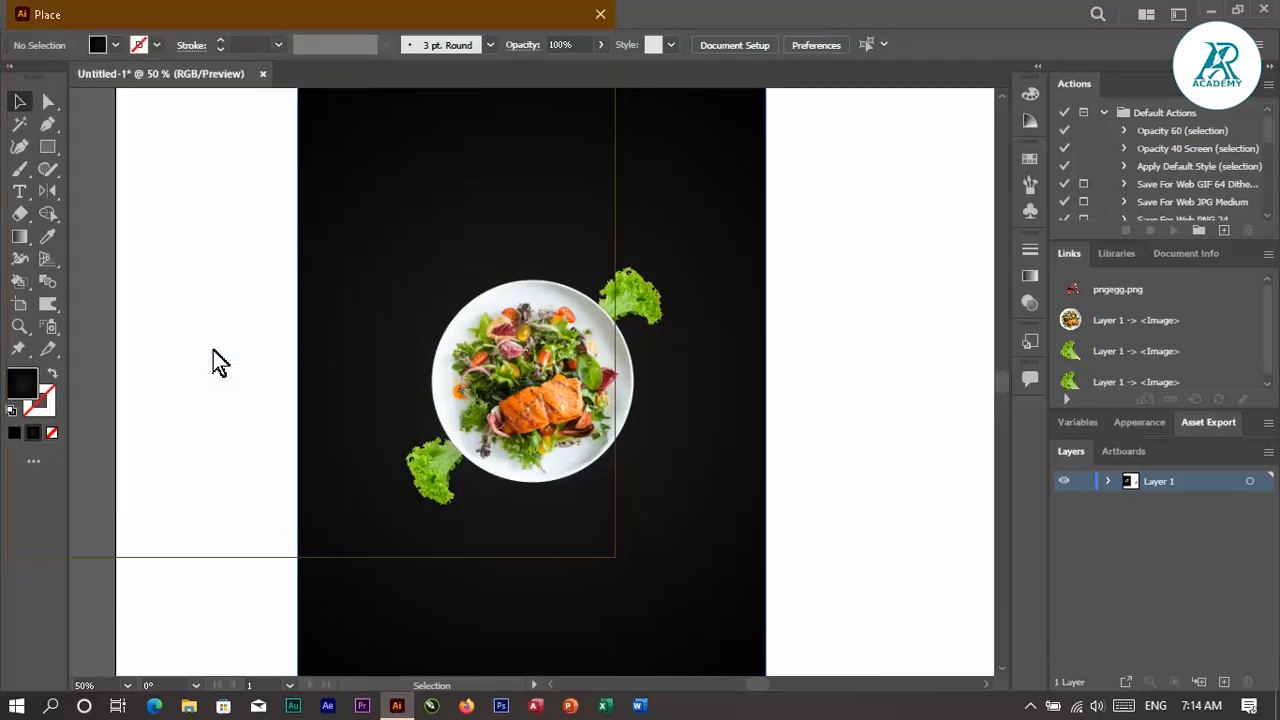
click(557, 503)
- Bring the black brush stroke image from File Explorer into the Illustrator poster document
click(190, 706)
double_click(928, 215)
click(326, 271)
scroll(560, 380, down, 15)
mouse_move(210, 410)
mouse_down()
mouse_move(340, 475)
mouse_move(400, 690)
mouse_move(895, 340)
mouse_move(866, 343)
mouse_up()
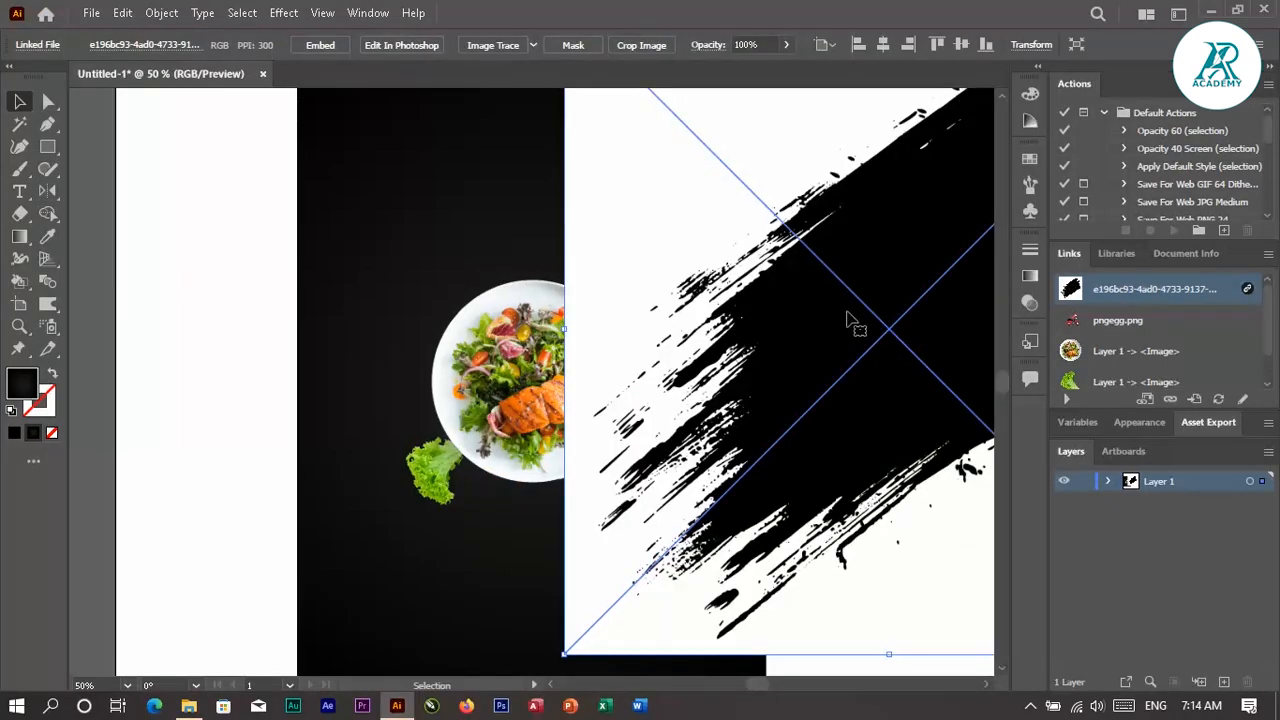
- Switch to Firefox, open google.com and search for "vector brush"
click(466, 706)
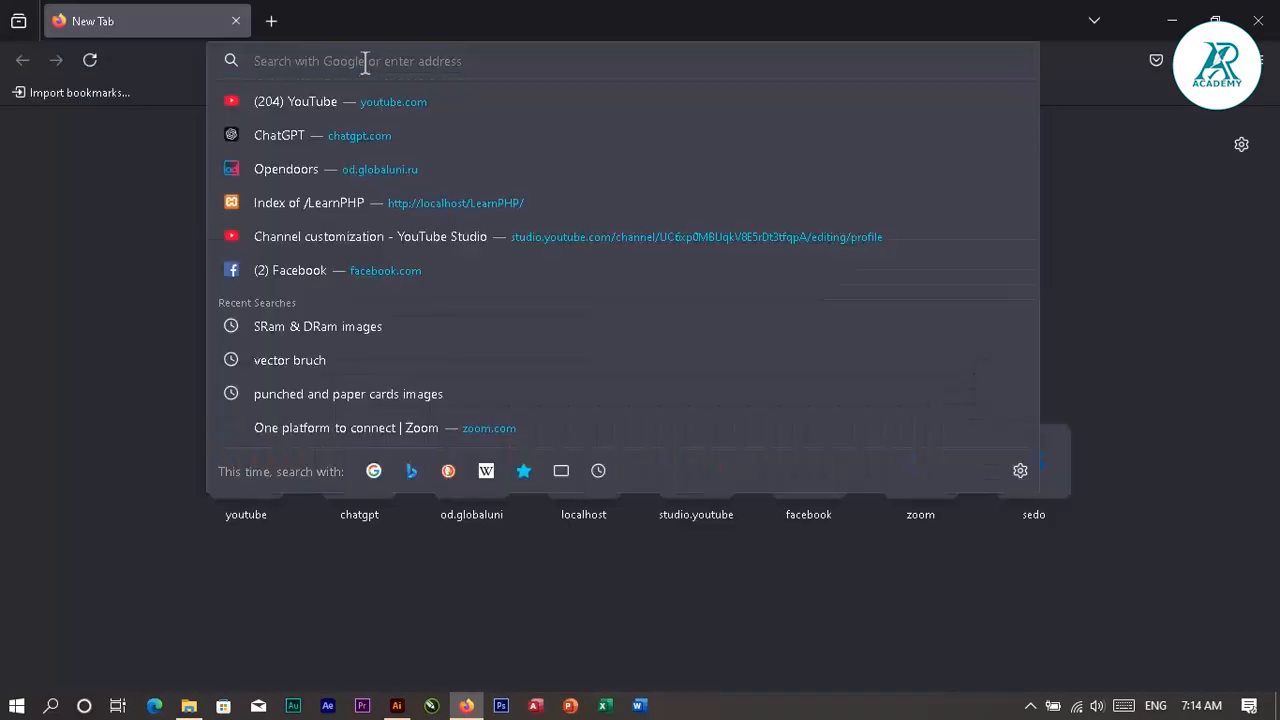
text(google.com/)
key(Return)
click(477, 277)
text(vector brc)
key(BackSpace)
text(ush)
key(Return)
- Look through the Google image results for vector brush strokes suited to the poster heading
scroll(661, 369, down, 1)
scroll(549, 354, up, 1)
click(245, 190)
scroll(826, 289, down, 4)
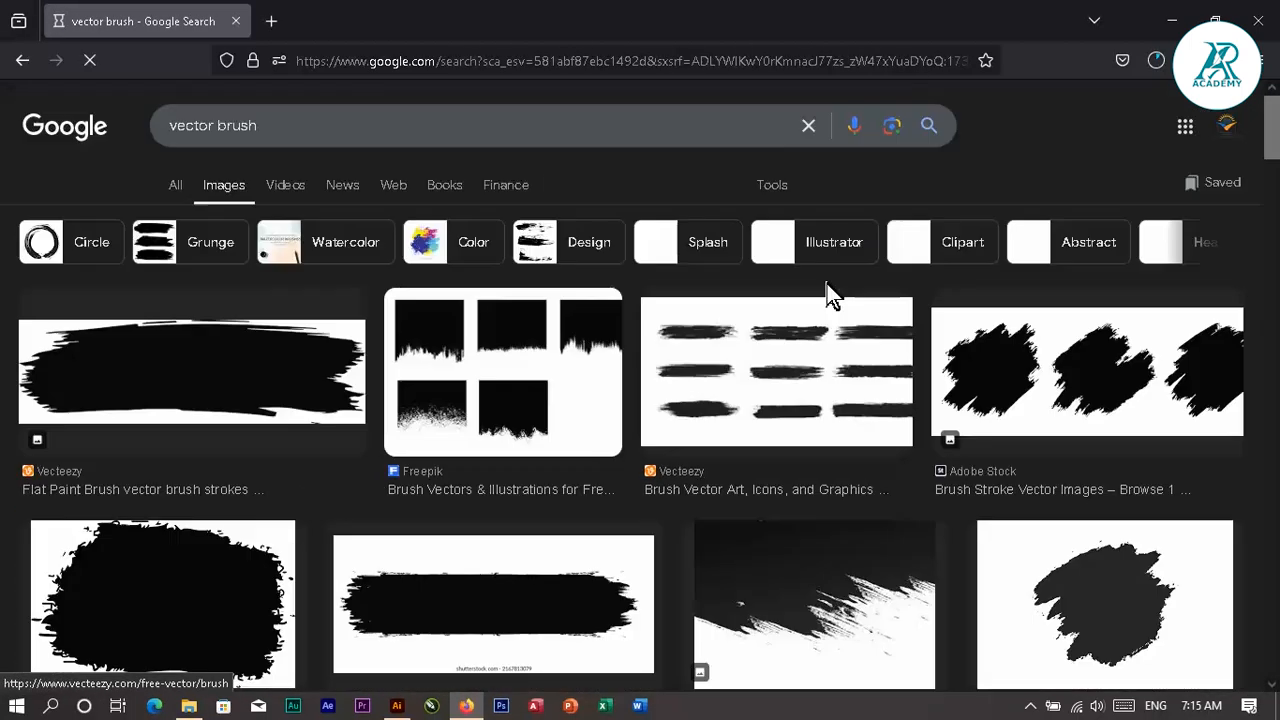
scroll(826, 289, up, 2)
scroll(826, 289, down, 4)
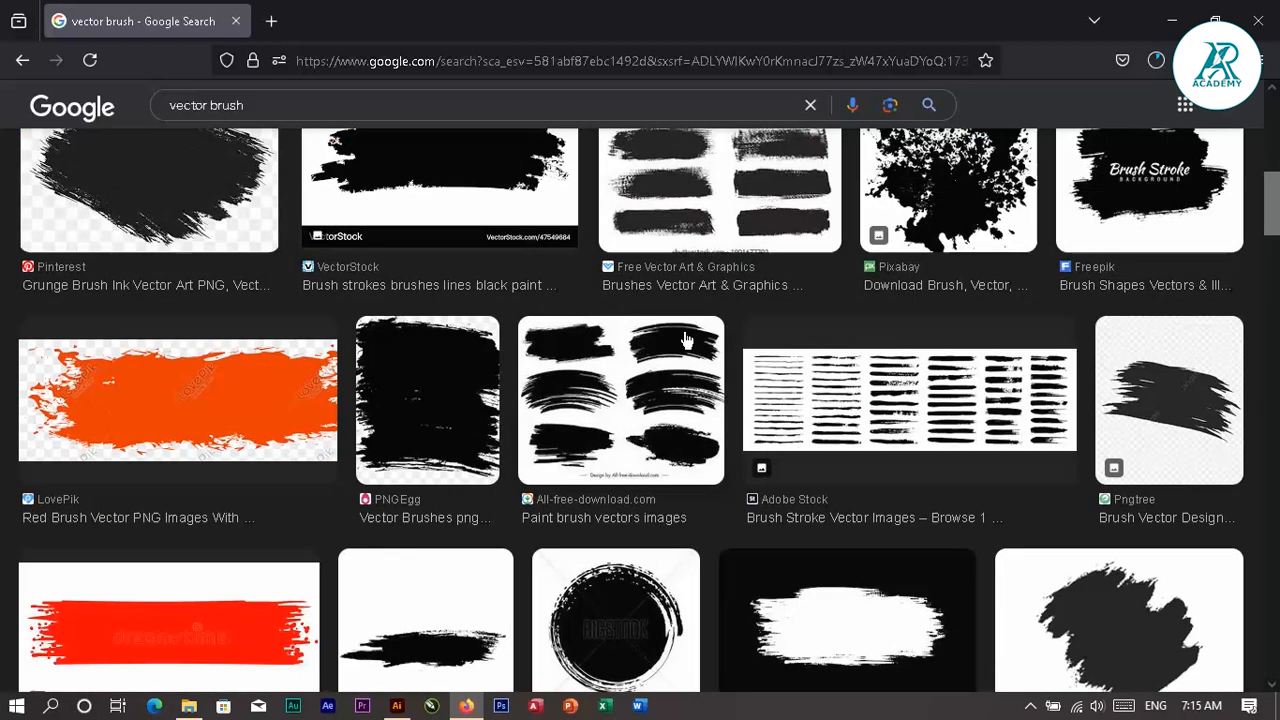
scroll(663, 447, down, 2)
scroll(752, 395, down, 3)
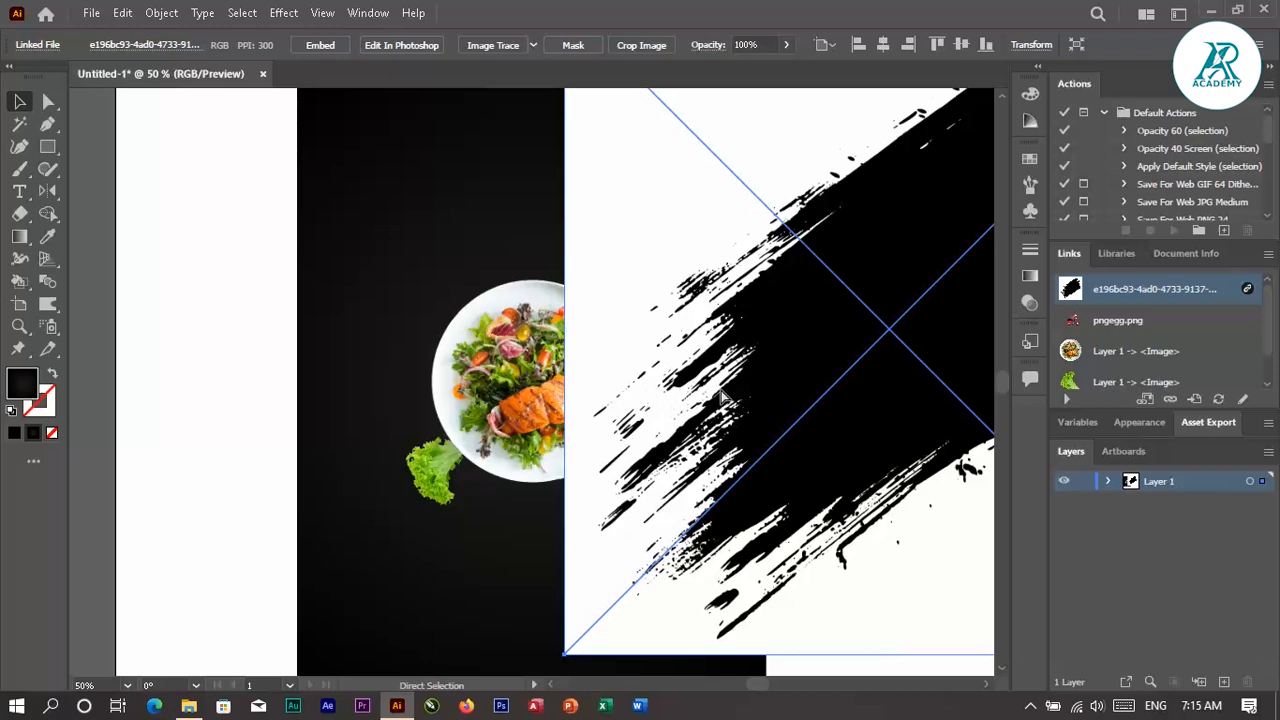
- Switch to Illustrator and reposition the placed brush stroke image on the artboard
key(ctrl+0)
mouse_move(526, 289)
mouse_down()
mouse_move(476, 325)
mouse_move(556, 370)
mouse_up()
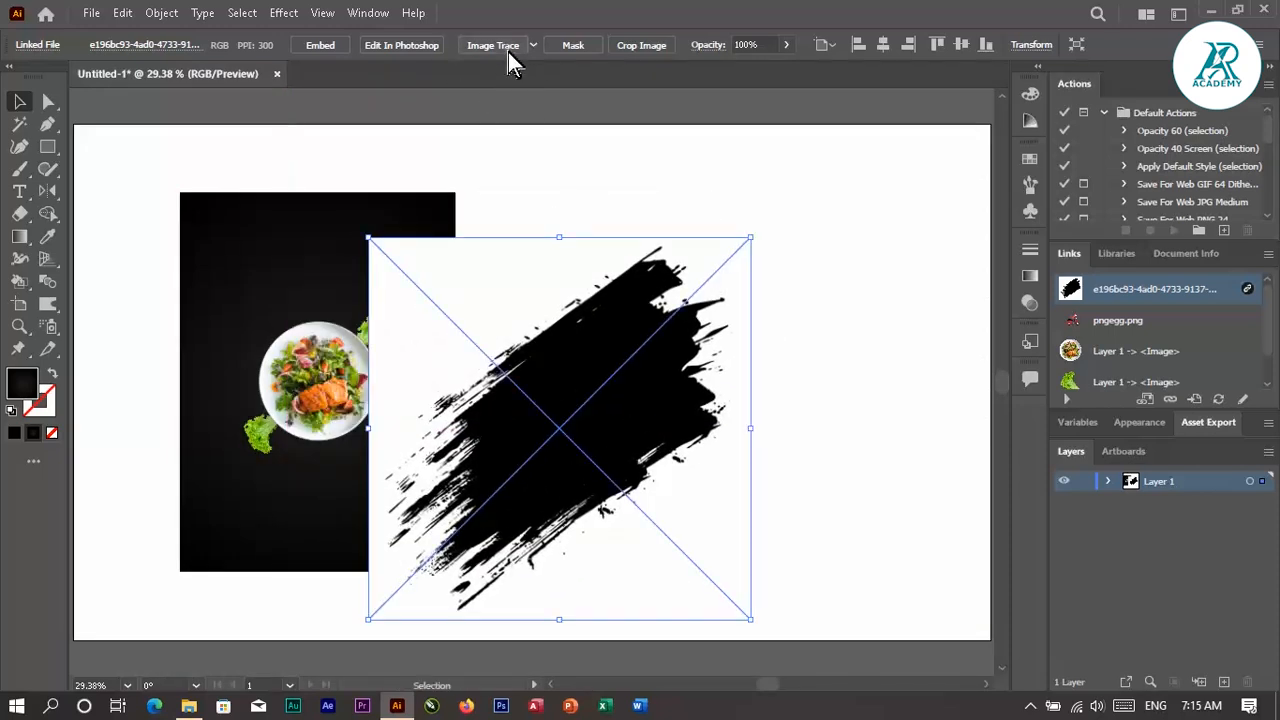
click(533, 46)
click(606, 434)
mouse_move(606, 434)
mouse_down()
mouse_move(743, 406)
mouse_move(903, 456)
mouse_up()
drag(694, 437, 490, 177)
drag(819, 472, 596, 420)
- Convert the brush stroke image to vector paths with Image Trace and expand the tracing
click(533, 46)
click(565, 243)
click(737, 377)
click(480, 49)
- Ungroup the traced brush stroke and delete its white background and leftover pieces
right_click(694, 358)
click(746, 201)
click(883, 370)
click(802, 556)
key(Delete)
mouse_move(707, 402)
mouse_down()
mouse_move(834, 360)
mouse_move(294, 300)
mouse_move(362, 285)
mouse_move(338, 278)
mouse_up()
drag(907, 598, 907, 598)
key(Delete)
- Move the traced brush stroke onto the poster and fill it with orange
mouse_move(390, 250)
mouse_down()
mouse_move(551, 351)
mouse_move(486, 359)
mouse_up()
mouse_move(582, 218)
mouse_down()
mouse_move(634, 332)
mouse_move(470, 398)
mouse_move(320, 414)
mouse_up()
mouse_move(250, 443)
mouse_down()
mouse_move(286, 257)
mouse_move(290, 268)
mouse_move(312, 258)
mouse_up()
click(115, 45)
click(178, 78)
- Adjust the orange brush stroke's size and place it above the salad plate near the poster's upper edge
click(468, 241)
click(470, 247)
drag(475, 192, 640, 372)
click(325, 360)
click(317, 257)
key(ctrl+plus)
click(600, 271)
click(565, 385)
drag(514, 287, 513, 298)
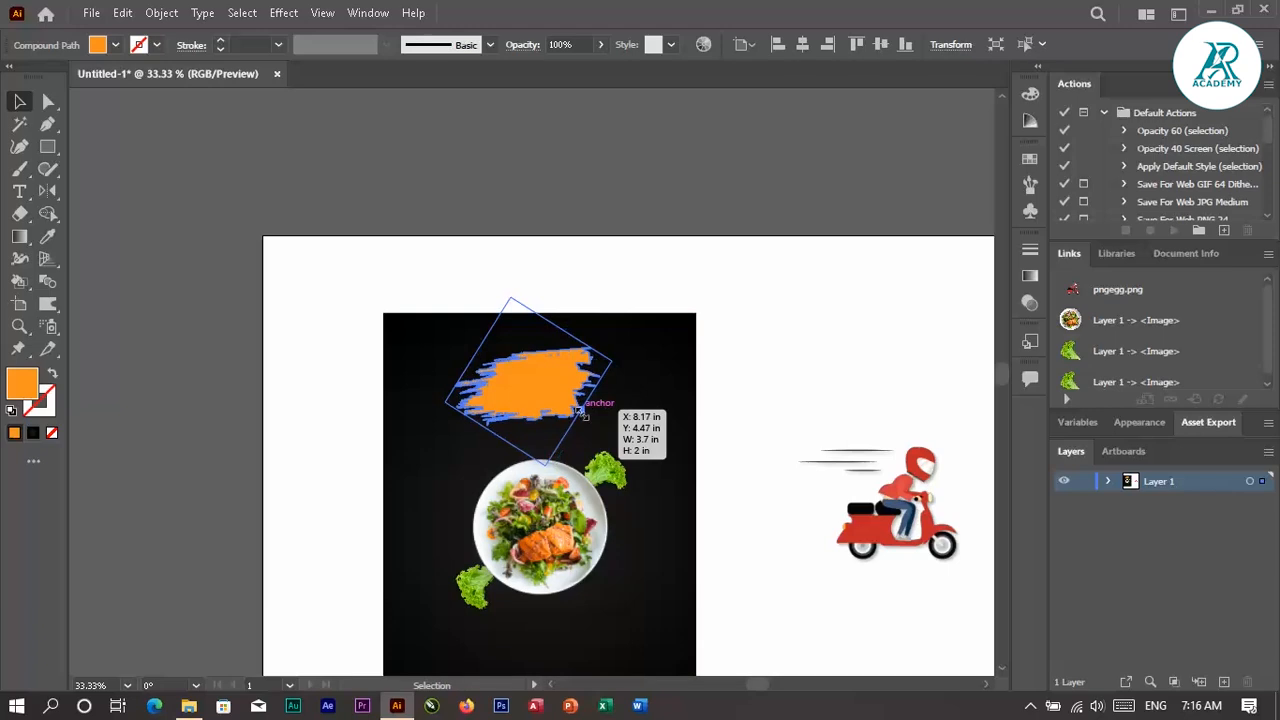
click(692, 260)
- Add the text "MENU" in white at 50 pt above the orange brush stroke
click(19, 192)
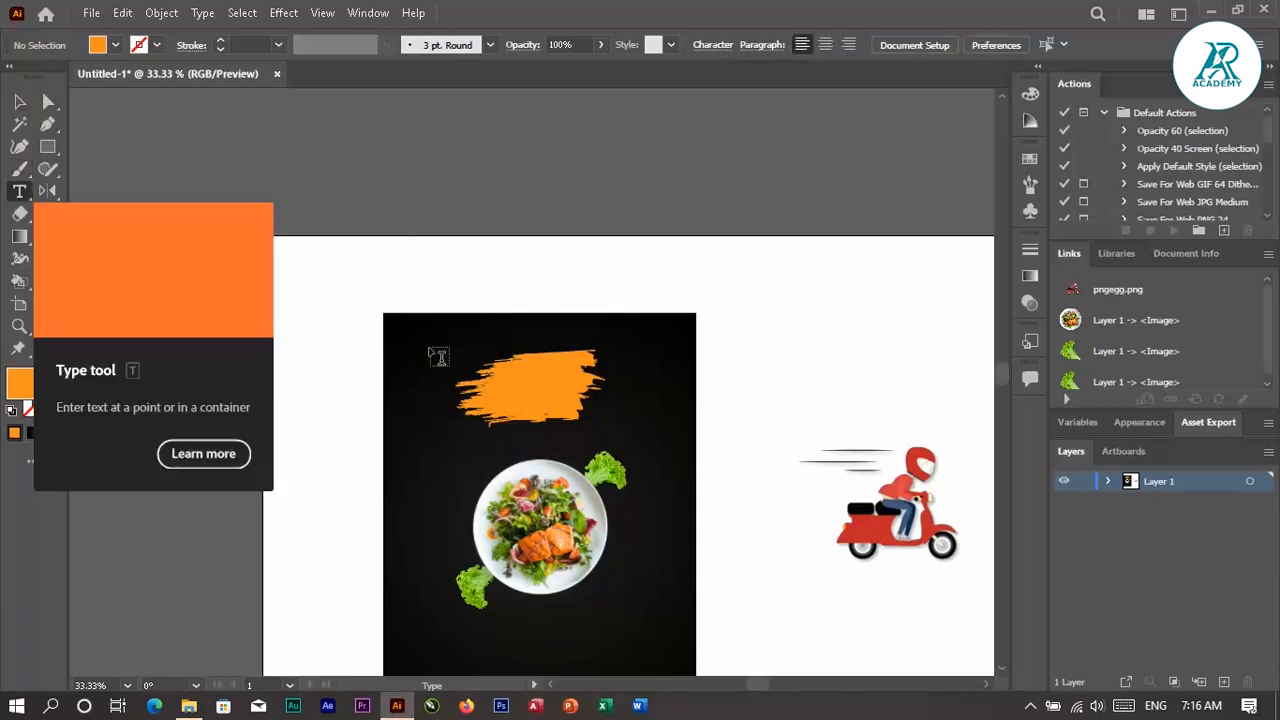
drag(418, 321, 545, 341)
key(ctrl+shift+period)
key(ctrl+shift+period)
key(ctrl+shift+period)
key(ctrl+shift+period)
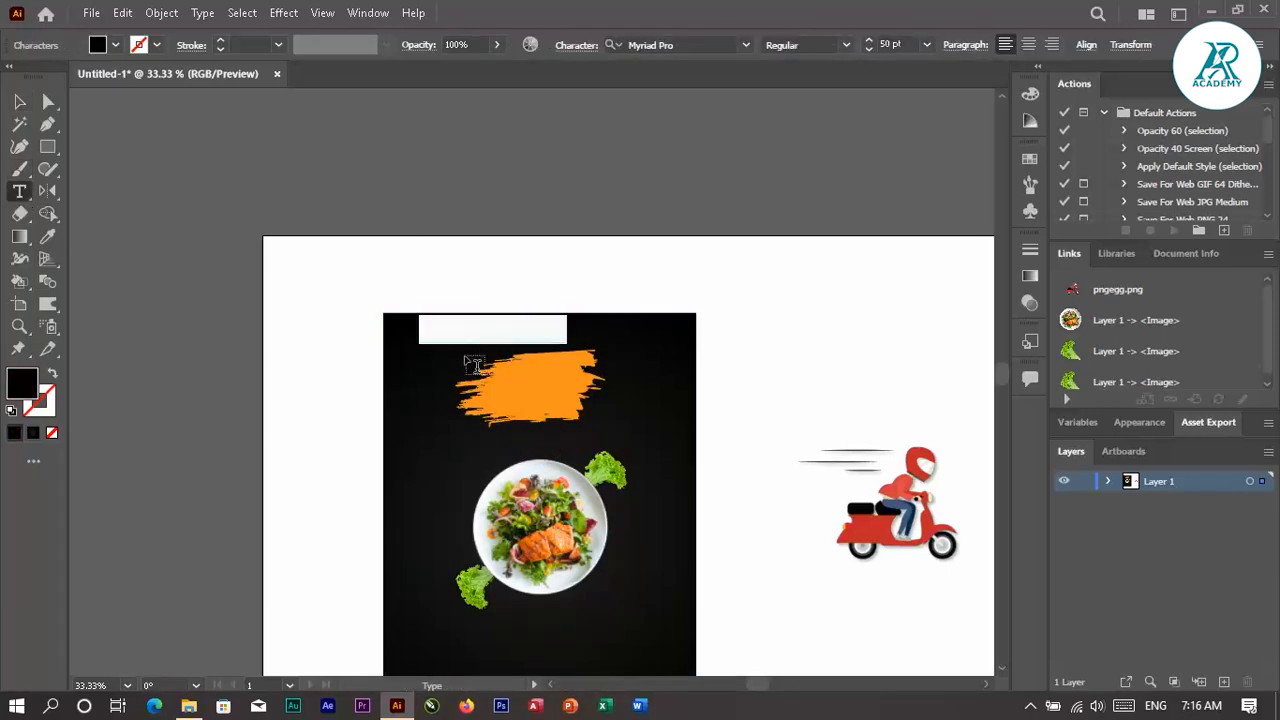
text(Food)
key(ctrl+a)
click(115, 45)
click(38, 77)
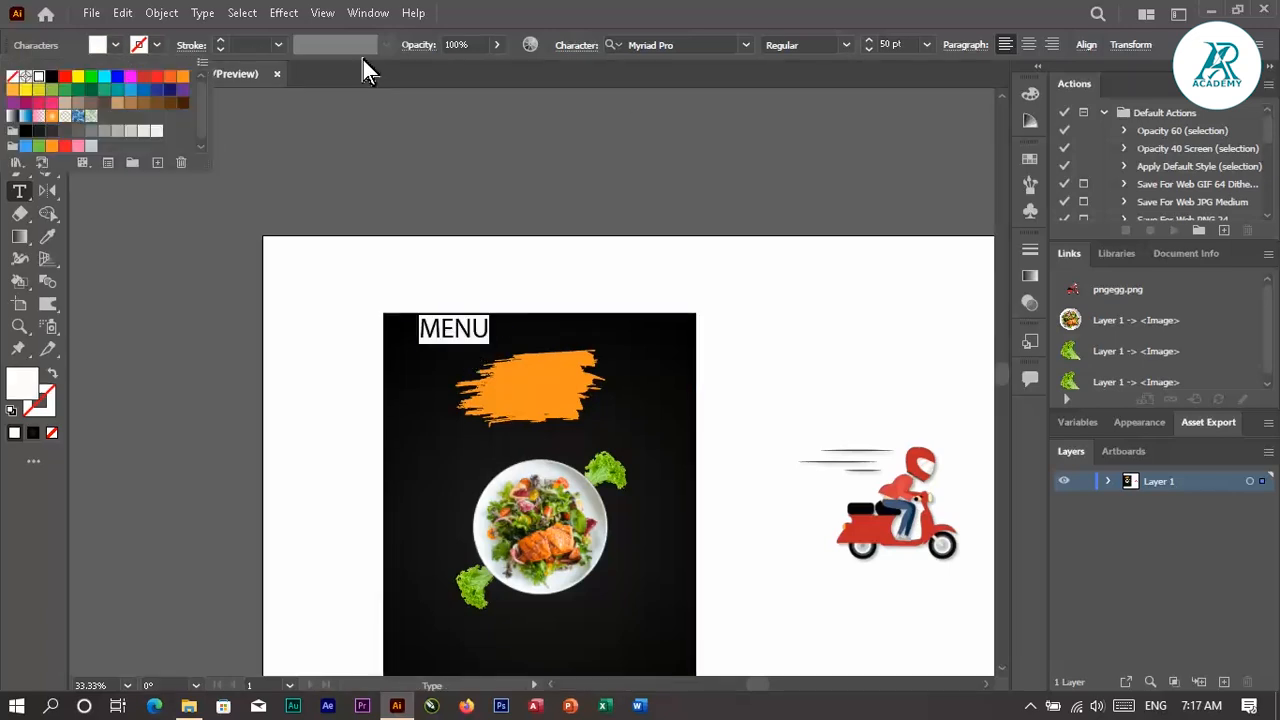
- Set the font of the "MENU" text to Cooper Black
click(746, 45)
scroll(947, 419, down, 7)
scroll(920, 350, down, 4)
scroll(909, 323, down, 6)
scroll(895, 480, down, 1)
click(872, 370)
key(Escape)
- Move the "MENU" text onto the orange brush stroke and undo the unwanted last change
mouse_move(465, 333)
mouse_down()
mouse_move(533, 400)
mouse_move(611, 416)
mouse_move(660, 408)
mouse_move(624, 409)
mouse_up()
click(783, 359)
click(568, 391)
click(588, 371)
key(ctrl+z)
click(773, 388)
- Add the text "Food" in white Cooper Black above the orange brush stroke
click(20, 191)
click(424, 343)
text(Fo)
click(115, 45)
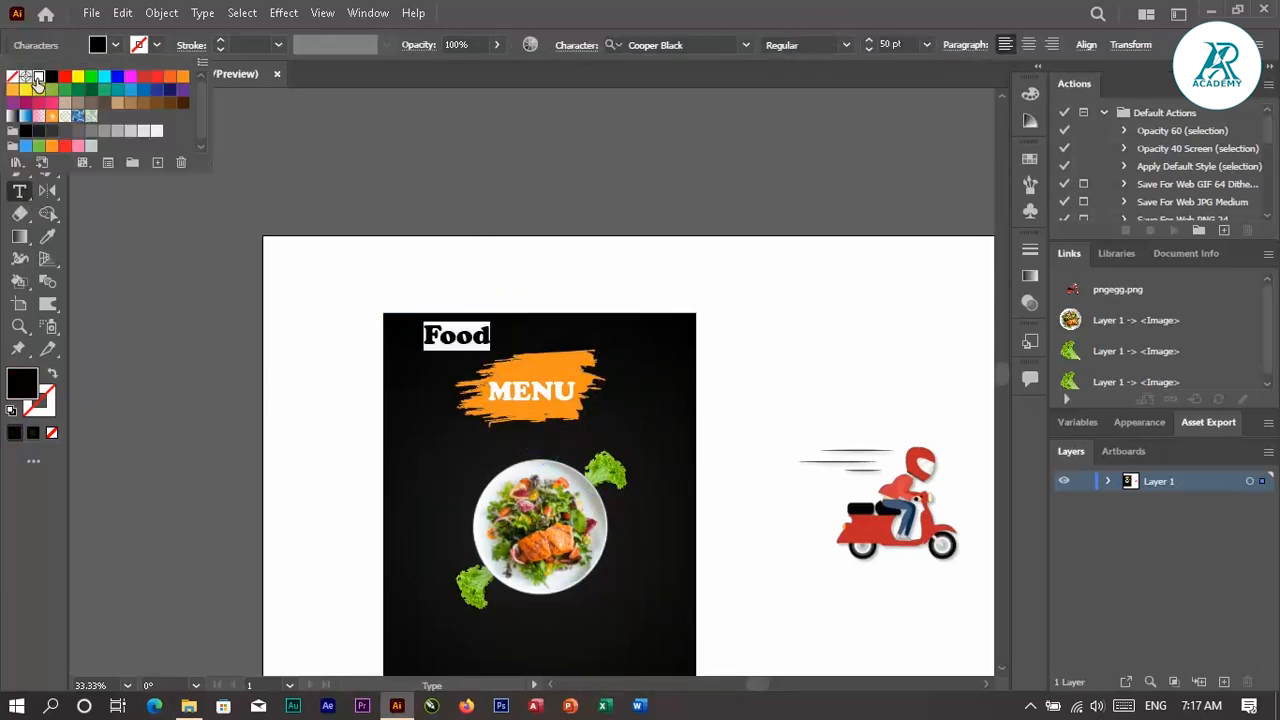
click(470, 157)
- Move the "Food" text onto the orange brush stroke above "MENU" and make it smaller
click(21, 103)
drag(465, 338, 540, 376)
key(Delete)
click(835, 380)
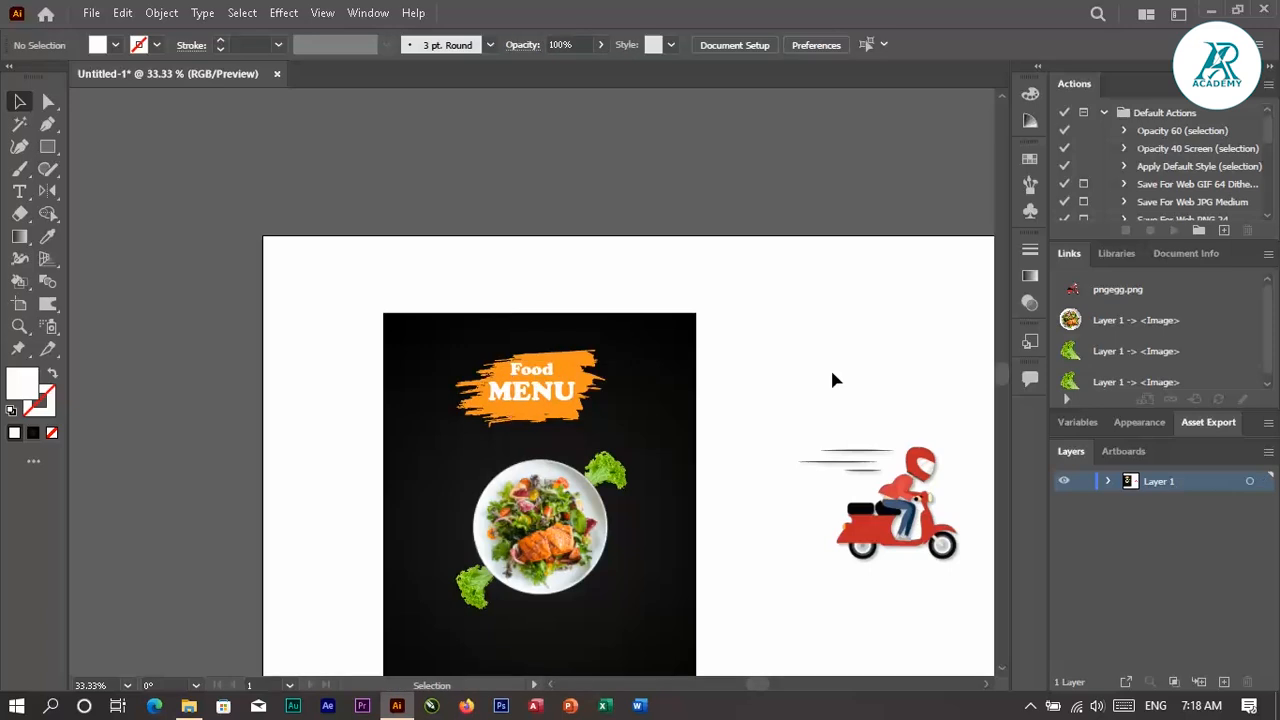
- Crop the delivery scooter image beside the poster
click(394, 383)
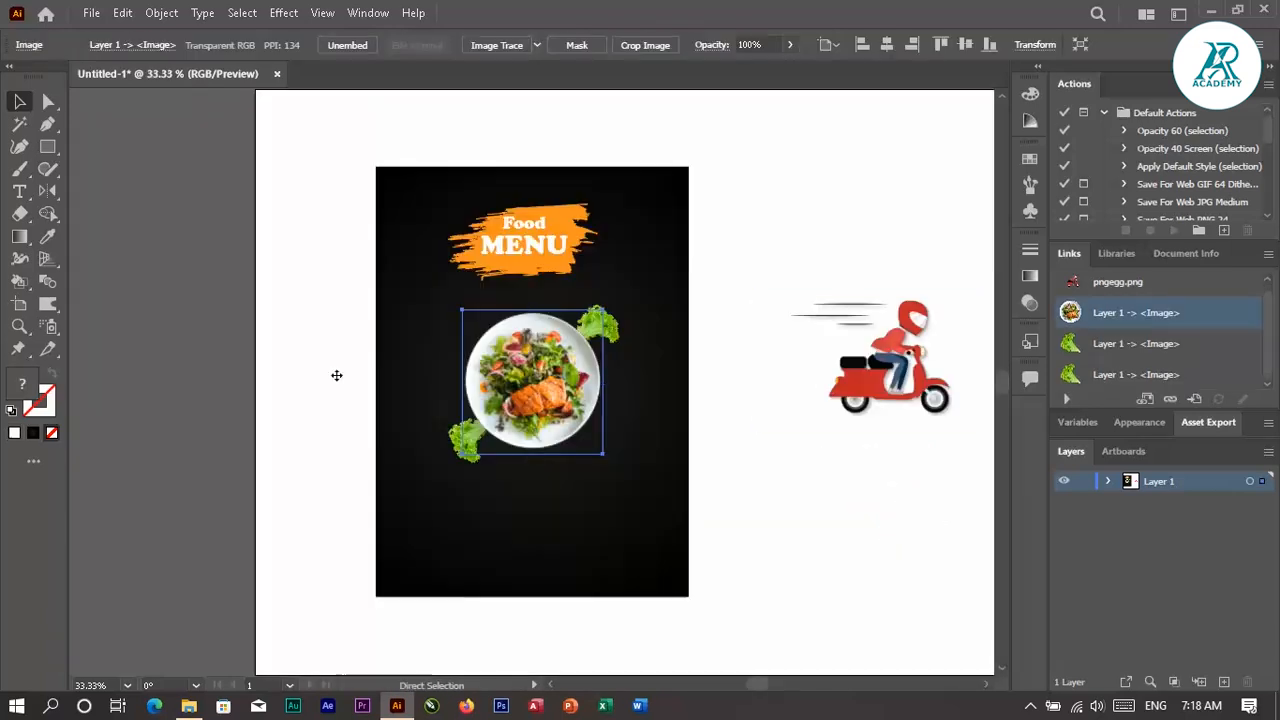
drag(880, 360, 921, 405)
click(645, 44)
drag(770, 405, 755, 405)
click(630, 44)
- Move the scooter onto the poster below the salad plate and scale it down
drag(870, 396, 544, 482)
drag(597, 425, 515, 505)
click(217, 237)
- Add the text "10:00 AM" in orange Cooper Black at 34 pt beside the scooter
click(20, 191)
click(420, 500)
text(Call)
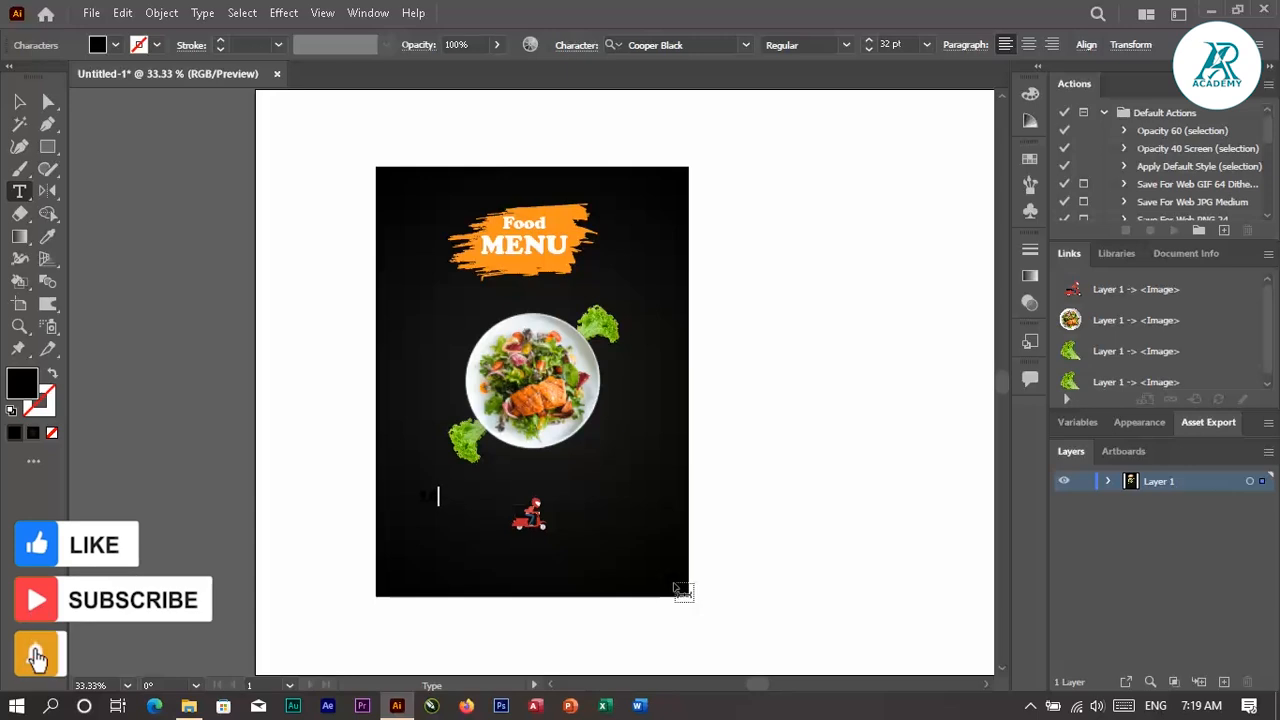
text(ee)
key(ctrl+a)
key(ctrl+shift+period)
click(116, 45)
click(183, 76)
click(19, 101)
- Duplicate the opening time on the other side of the scooter and change the copy to "11:00 PM"
drag(474, 500, 580, 478)
text(t12)
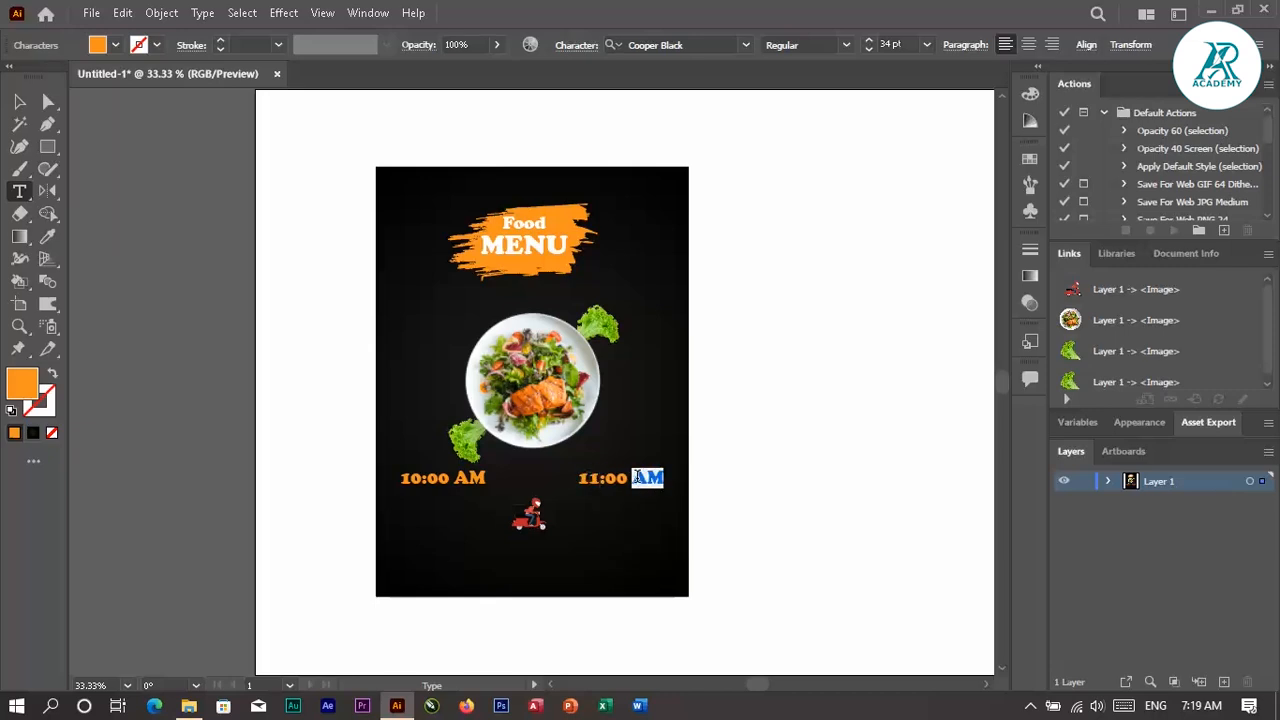
text(PM)
key(Escape)
- Align the scooter between the two times and shift all poster elements except the background slightly upward
drag(540, 517, 541, 484)
click(222, 345)
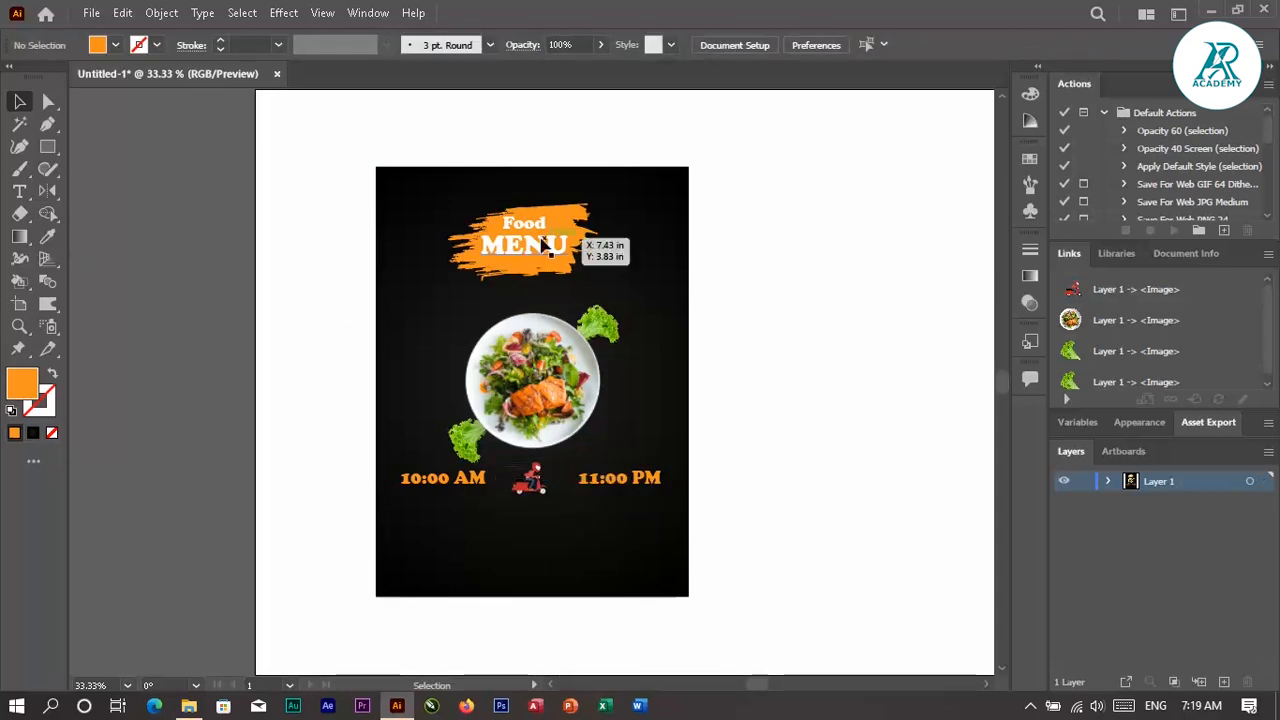
drag(415, 508, 414, 514)
shift+click(376, 320)
drag(526, 251, 526, 232)
click(745, 330)
- Add the text "Free Delivery" beside the poster and fill it with white
key(t)
click(268, 474)
text(Free Del)
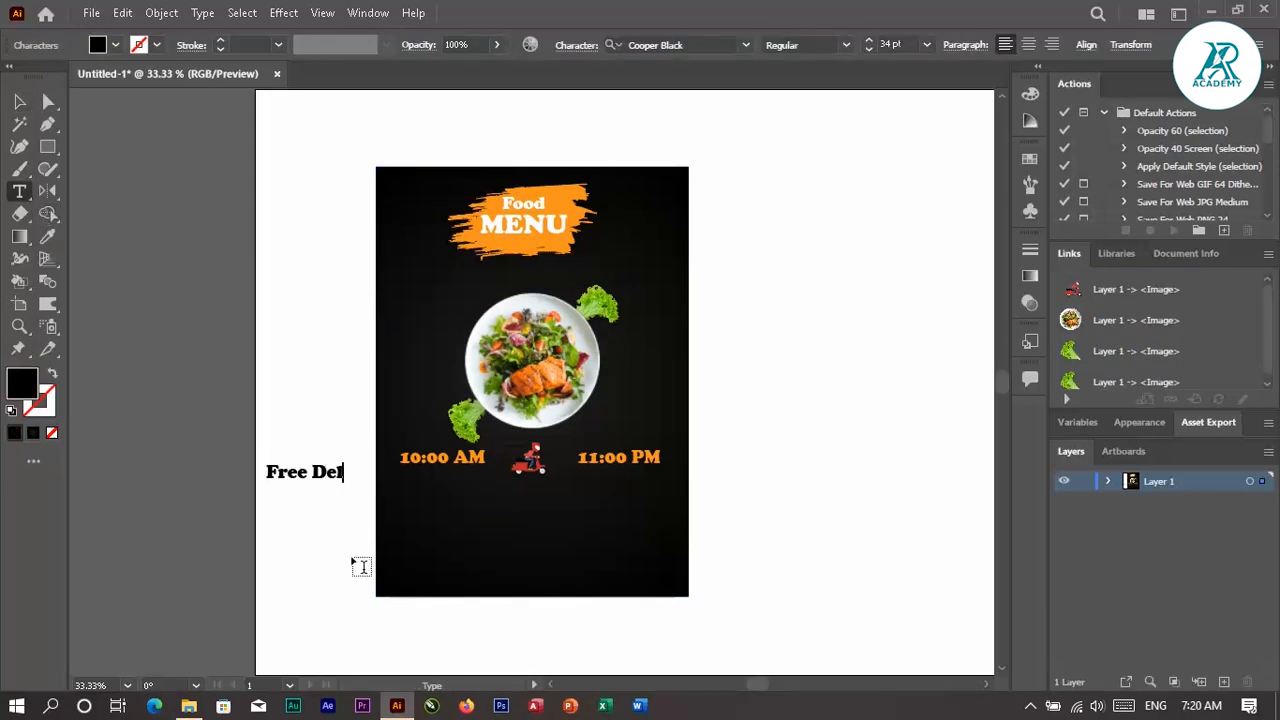
click(19, 102)
click(115, 45)
click(49, 76)
click(319, 471)
click(105, 452)
- Move the "Free Delivery" text below the scooter and reduce its size
drag(308, 477, 551, 507)
key(ctrl+shift+comma)
key(ctrl+shift+comma)
key(ctrl+shift+comma)
key(ctrl+shift+comma)
click(169, 234)
- Create a Lorem ipsum text box below "Free Delivery" and reduce its font size
key(t)
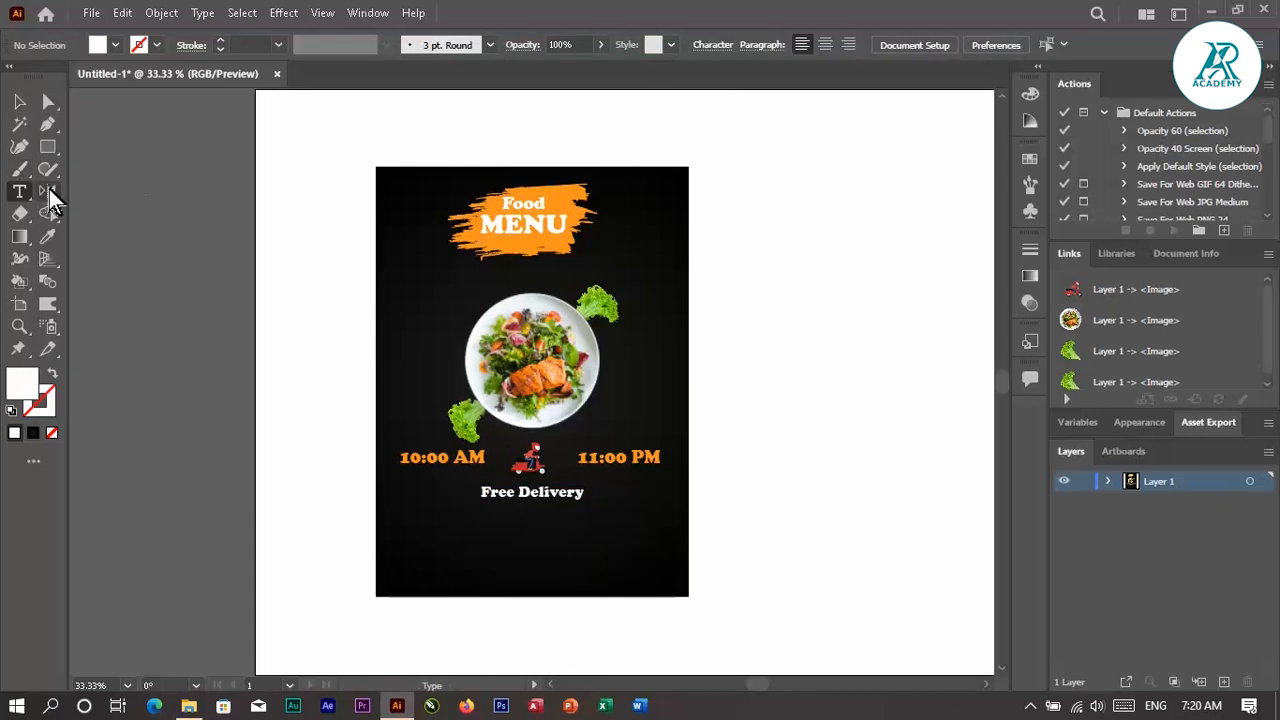
drag(411, 518, 632, 575)
click(873, 52)
click(873, 52)
click(873, 52)
click(873, 52)
click(873, 52)
click(873, 52)
- Fill the Lorem ipsum paragraph with white and centre it below "Free Delivery"
click(20, 101)
click(115, 45)
click(40, 83)
click(687, 44)
drag(524, 545, 533, 537)
click(806, 499)
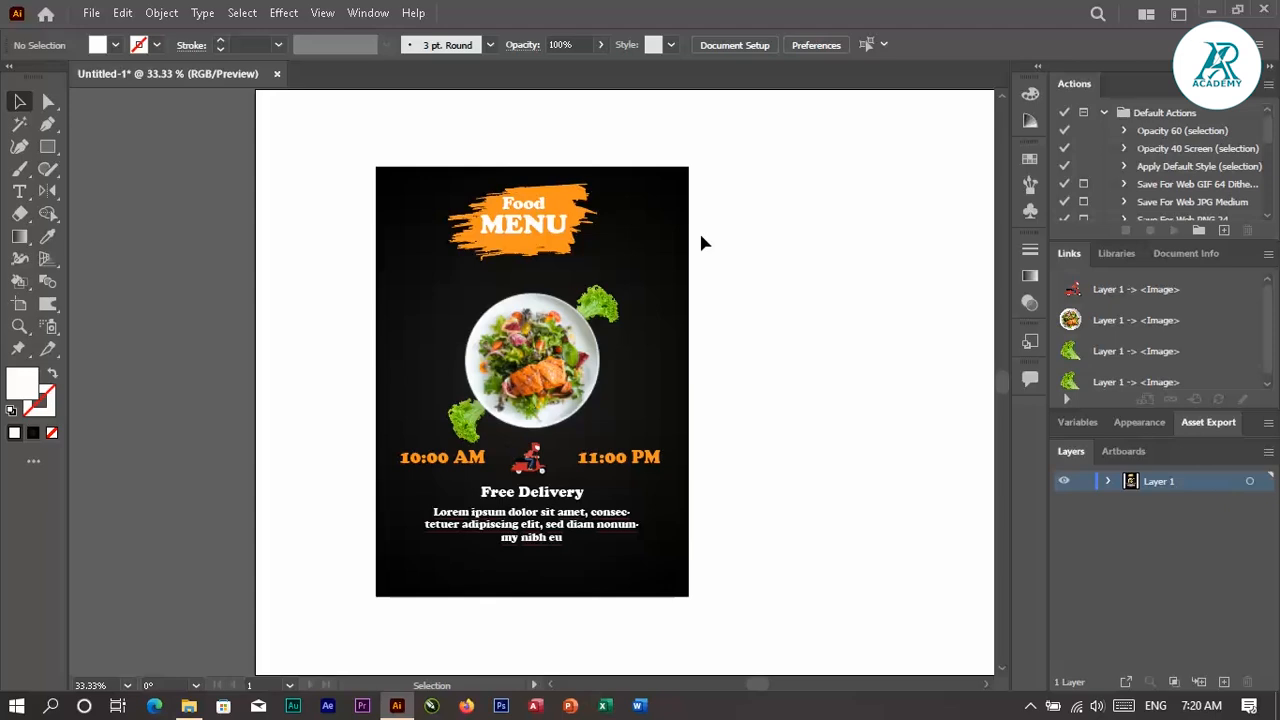
- Duplicate the dark poster background beside the original to start a second menu page
click(683, 206)
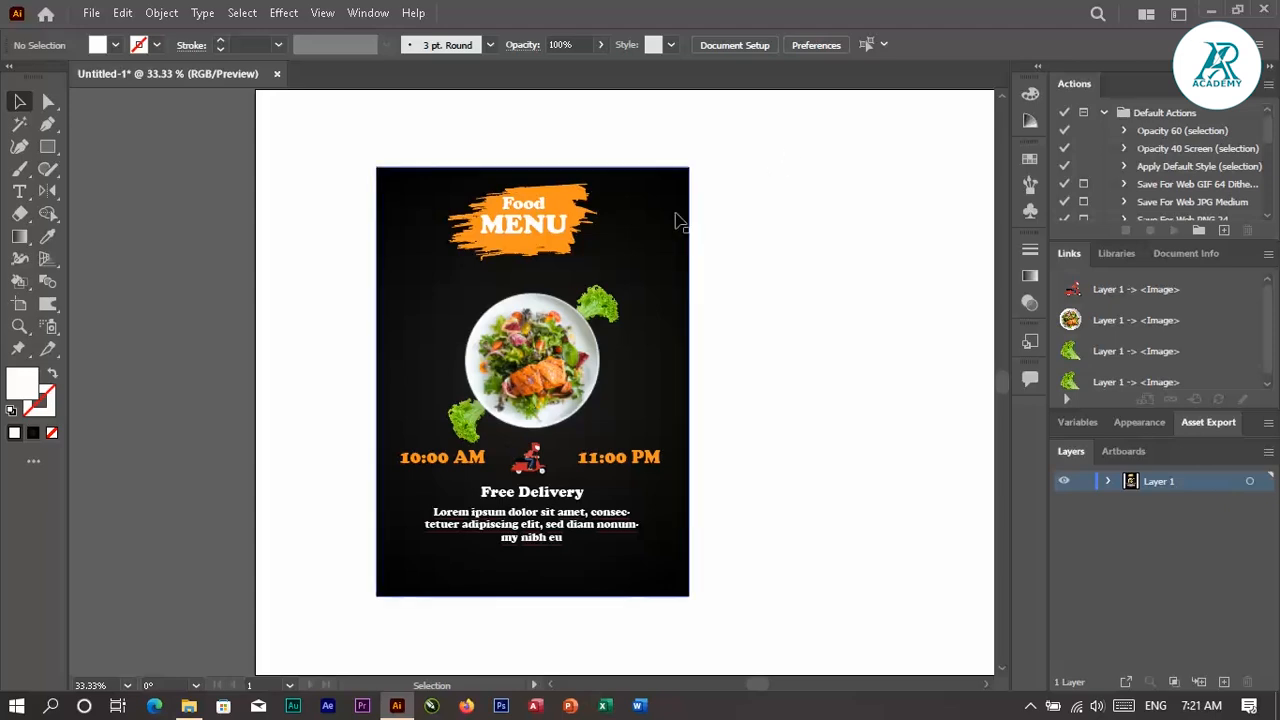
mouse_move(681, 256)
mouse_down()
mouse_move(908, 269)
mouse_move(1037, 253)
mouse_up()
key(ctrl+0)
drag(458, 276, 777, 271)
click(846, 277)
- Place copies of the salad plate over the second page's two upper corners, rotating the one on the inner corner
drag(362, 398, 548, 240)
drag(584, 136, 560, 334)
click(894, 277)
click(778, 228)
click(872, 222)
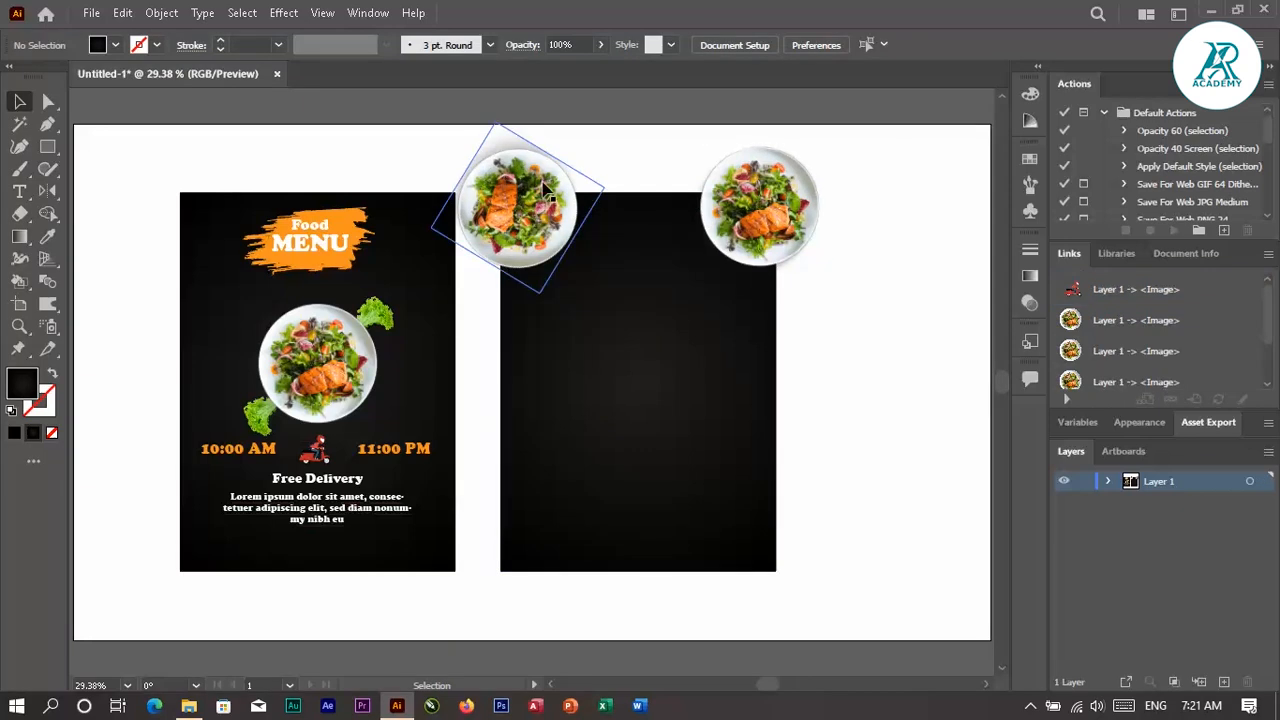
- Crop the salad plate on the second page's upper-right corner to the page edges
click(745, 342)
click(876, 168)
click(748, 180)
key(ctrl+equal)
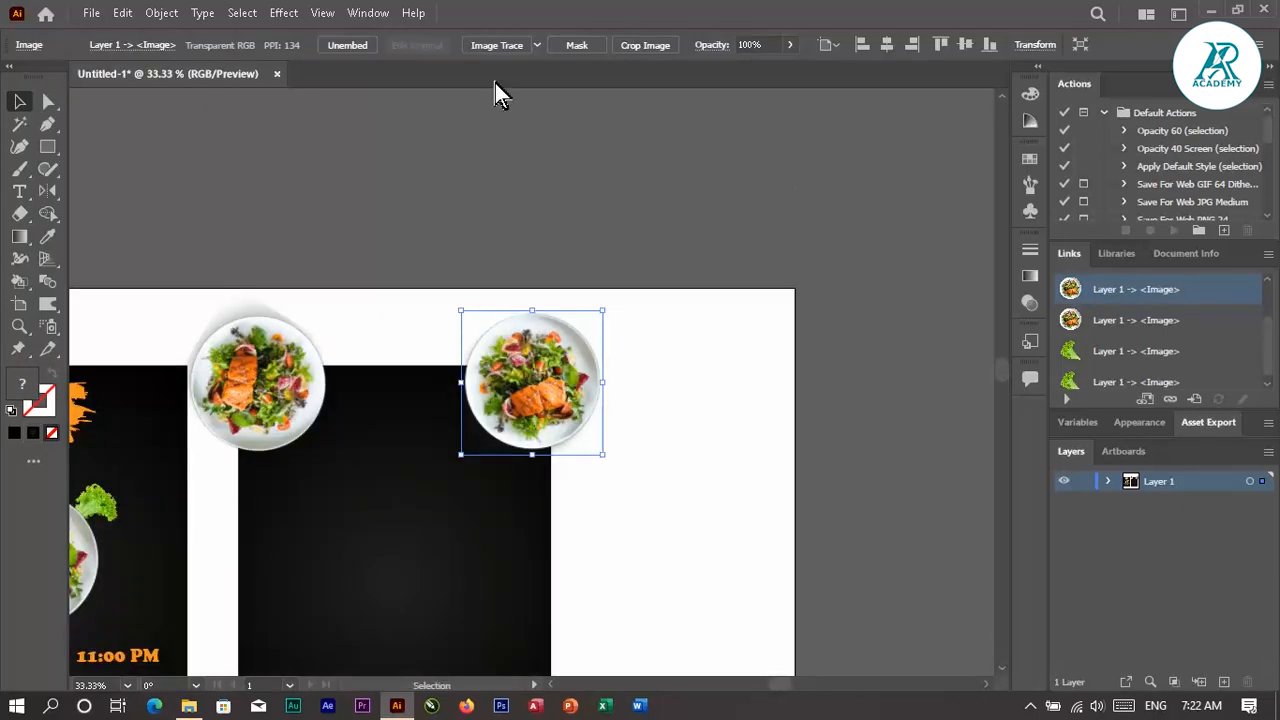
click(640, 45)
drag(590, 384, 551, 384)
drag(507, 312, 508, 365)
click(631, 44)
click(675, 357)
- Crop the salad plate on the second page's upper-left corner to the page edges
click(283, 375)
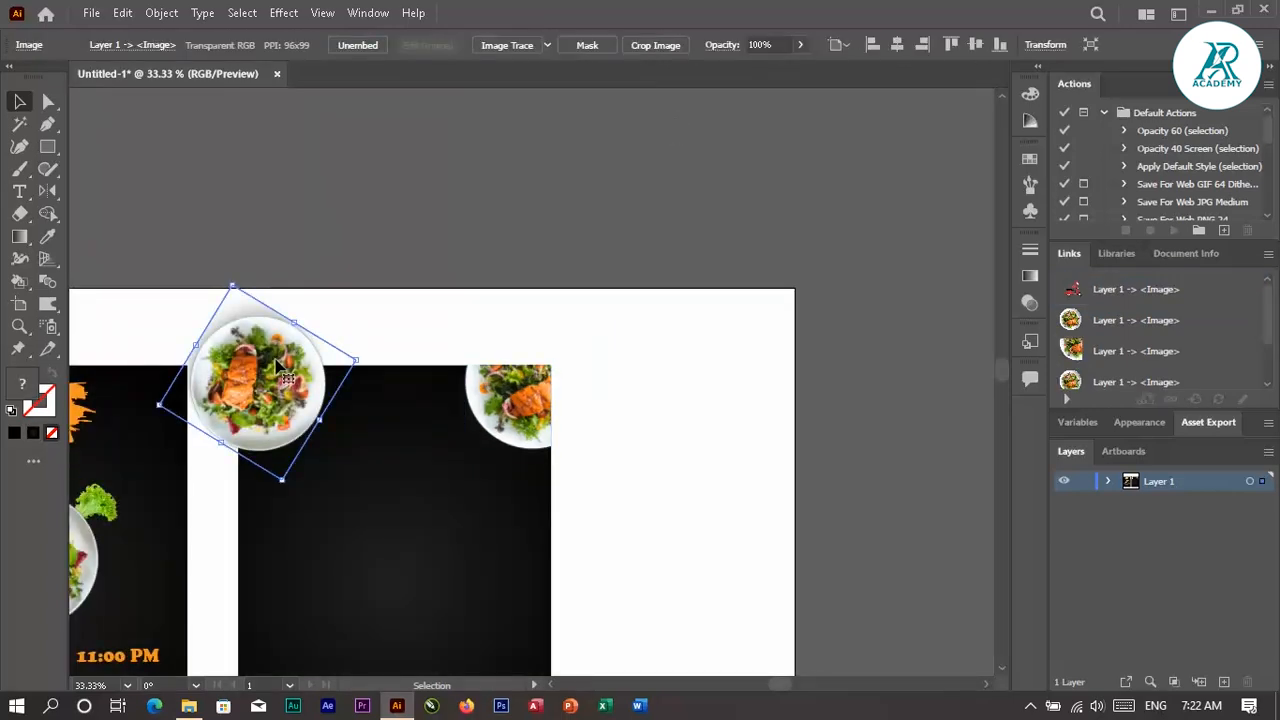
click(655, 47)
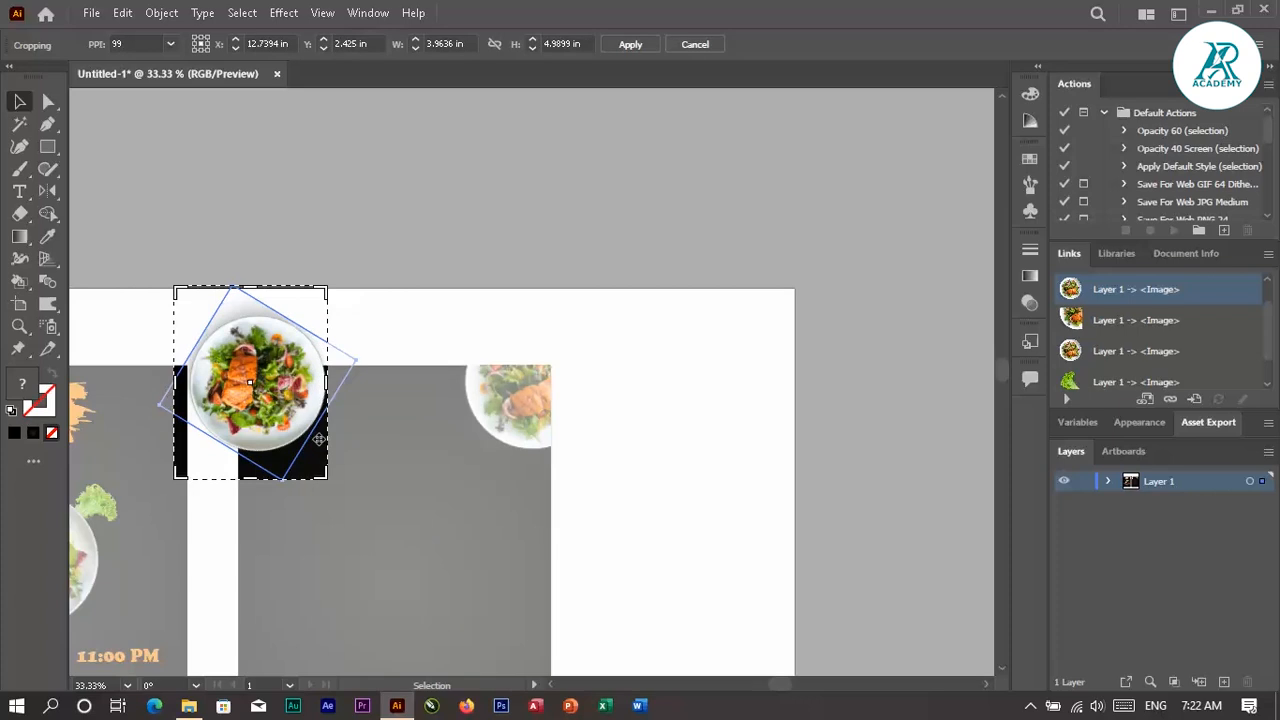
drag(245, 481, 247, 458)
drag(250, 288, 254, 366)
drag(175, 412, 237, 415)
click(631, 44)
click(533, 254)
key(ctrl+0)
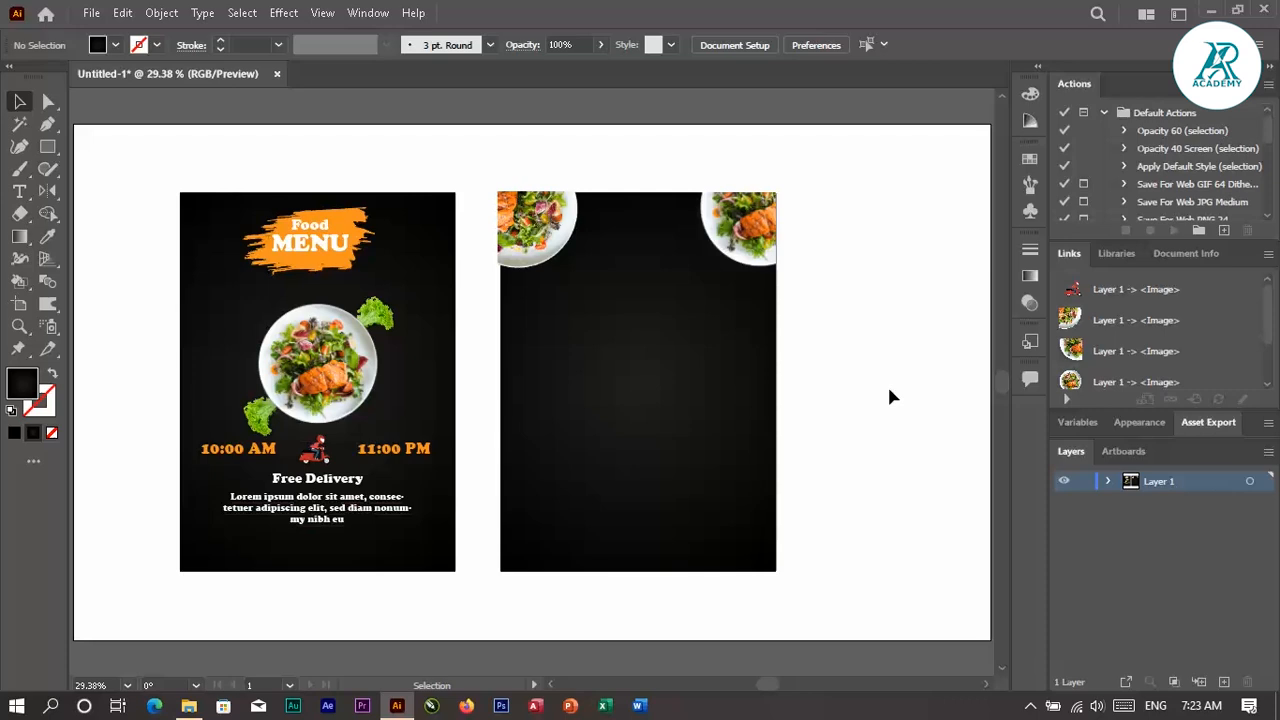
- Copy the "Food MENU" heading with its orange brush shape onto the second page between the plates
click(305, 268)
click(459, 234)
key(t)
click(398, 162)
click(18, 101)
mouse_move(292, 163)
mouse_down()
mouse_move(376, 264)
mouse_move(362, 240)
mouse_move(608, 272)
mouse_move(690, 252)
mouse_move(671, 255)
mouse_move(665, 282)
mouse_up()
shift+click(449, 258)
click(863, 278)
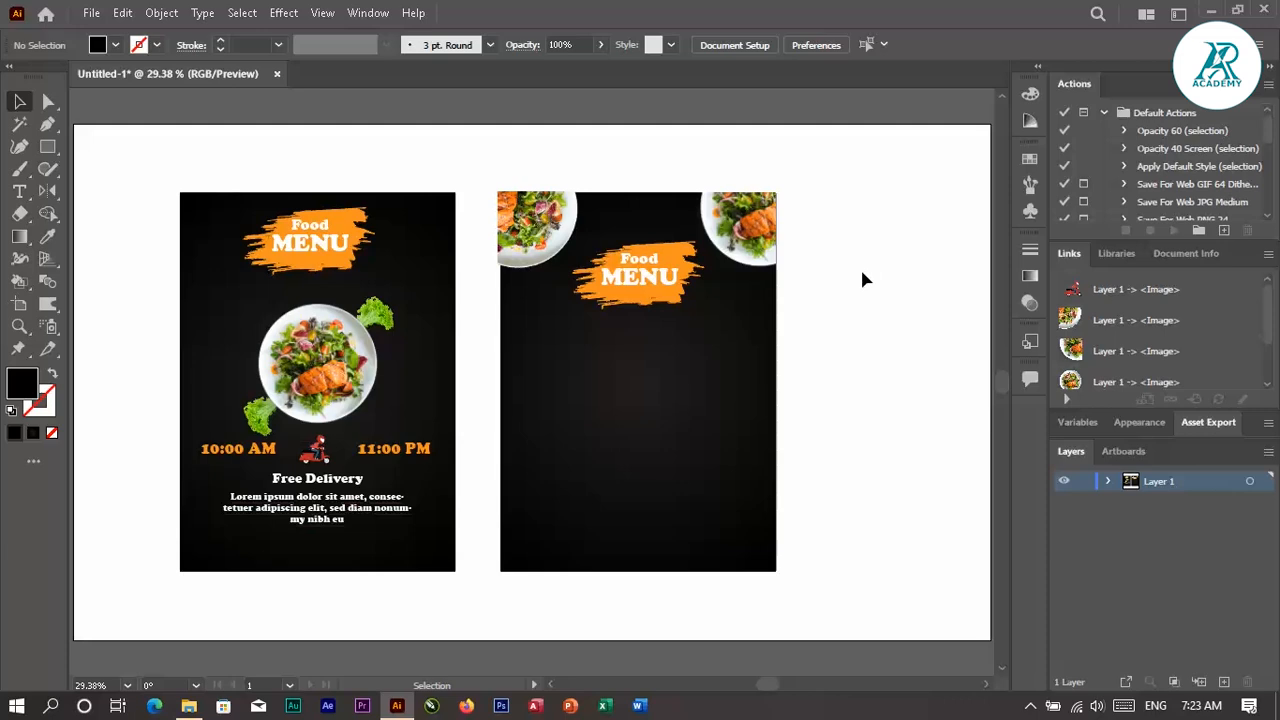
- Reduce the size of the orange brush shape behind the second page's heading
click(649, 303)
drag(610, 320, 680, 270)
click(806, 425)
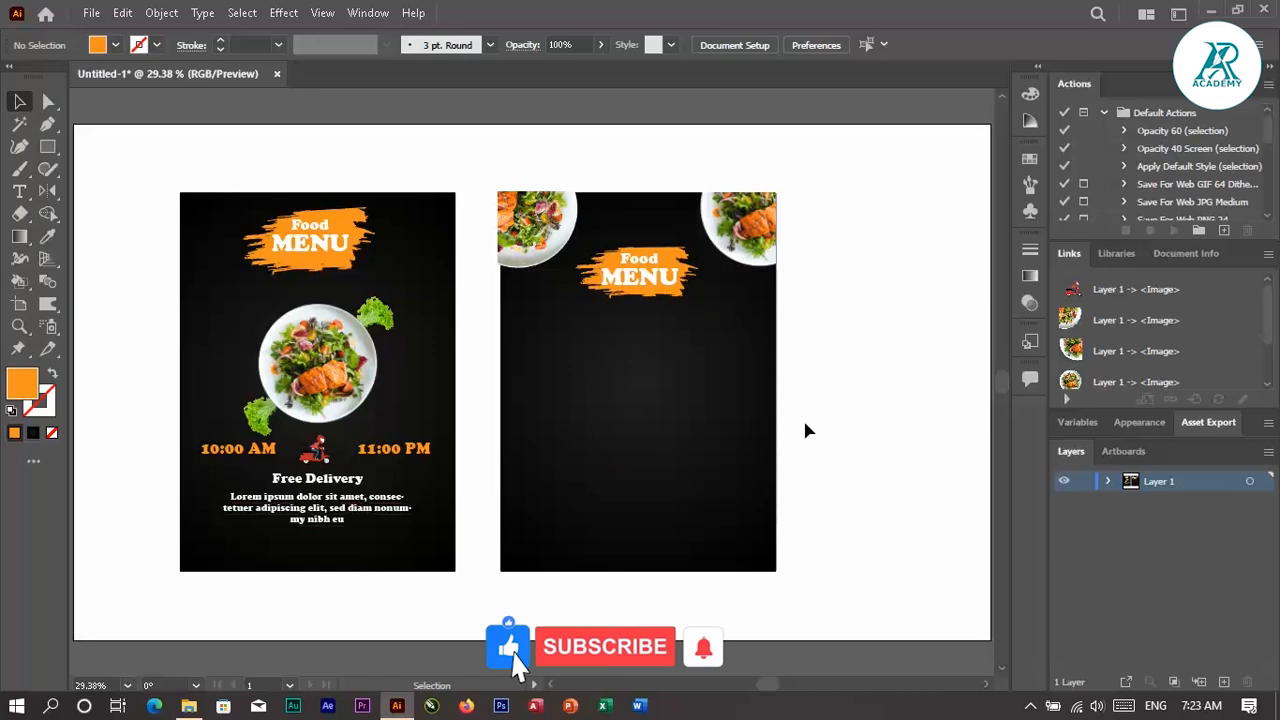
- Crop the upper-left plate again so it lines up with the second page's left edge
click(537, 225)
click(651, 46)
drag(506, 232, 502, 232)
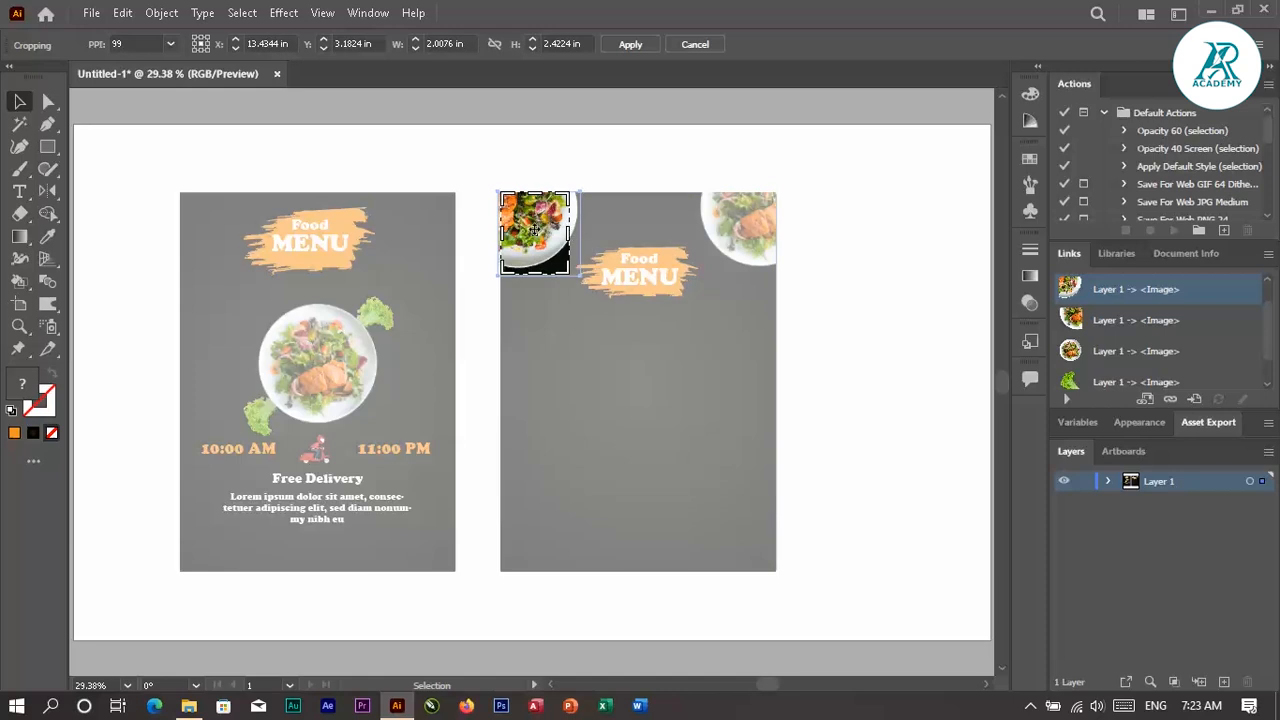
click(620, 150)
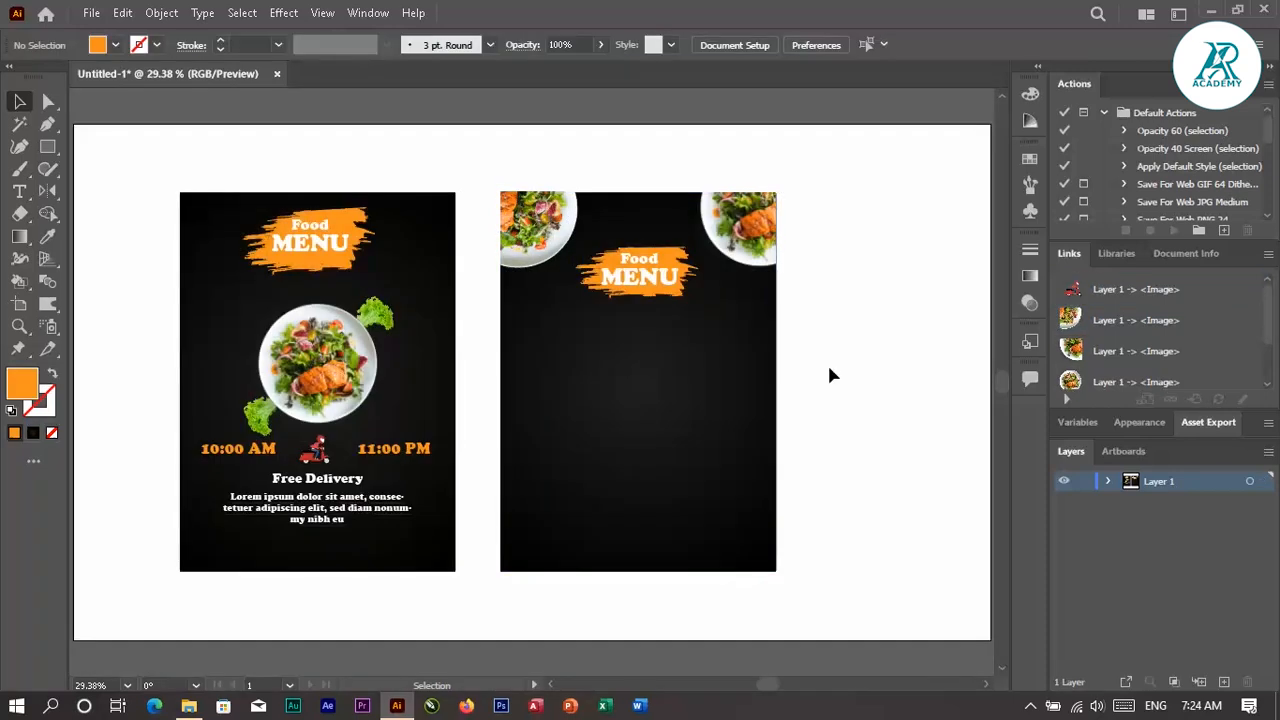
- Draw a wide rectangle with no fill and a 1 pt white stroke below the second page's heading
click(53, 373)
click(52, 432)
drag(516, 318, 758, 371)
click(20, 102)
click(130, 160)
click(636, 345)
- Show the rulers and place two vertical guides near the left and right edges of the second page's heading
key(ctrl+equal)
key(ctrl+r)
drag(79, 194, 474, 250)
drag(593, 232, 591, 232)
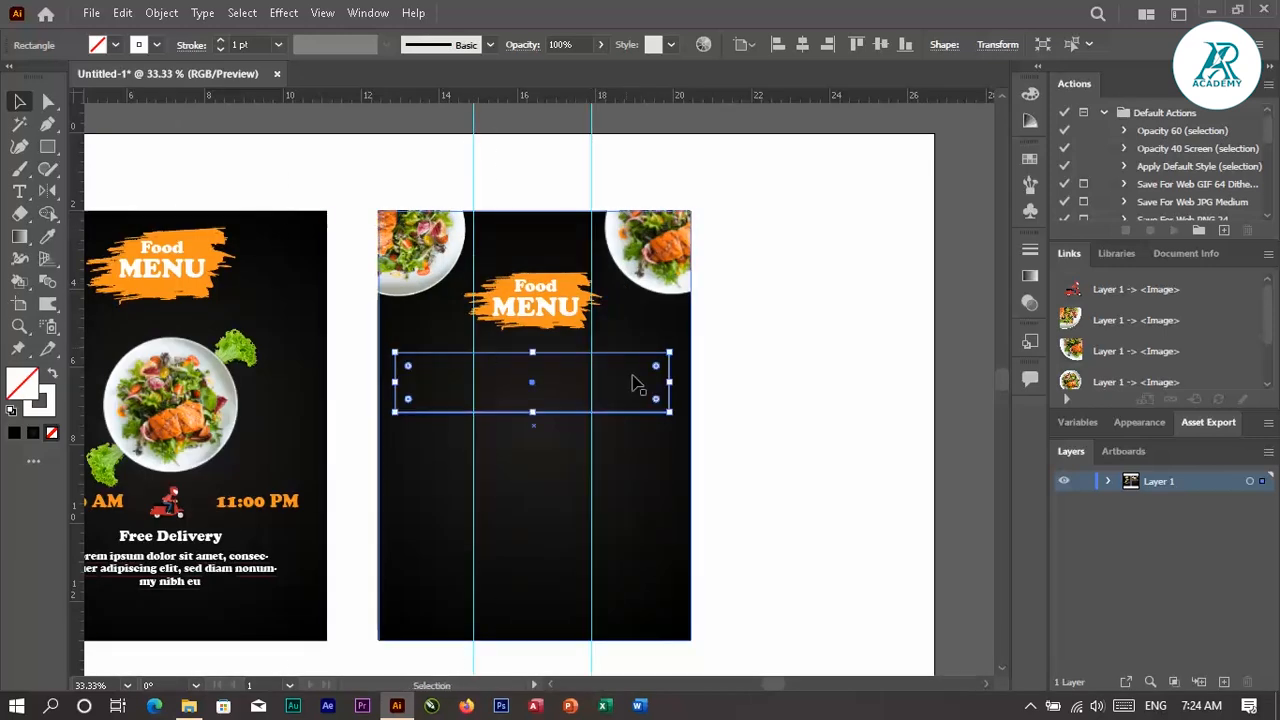
- Cut the rectangle's top edge at both guides with the Scissors tool and delete the middle segment
drag(20, 213, 77, 213)
key(ctrl+plus)
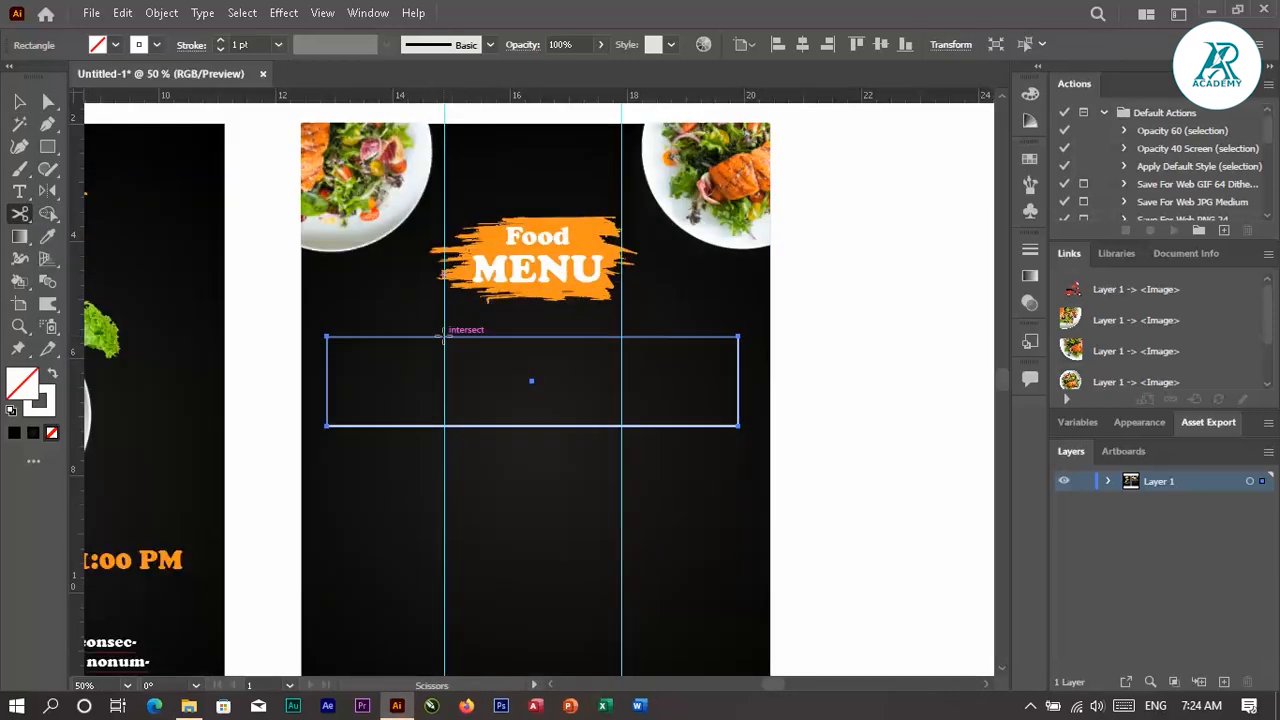
click(445, 337)
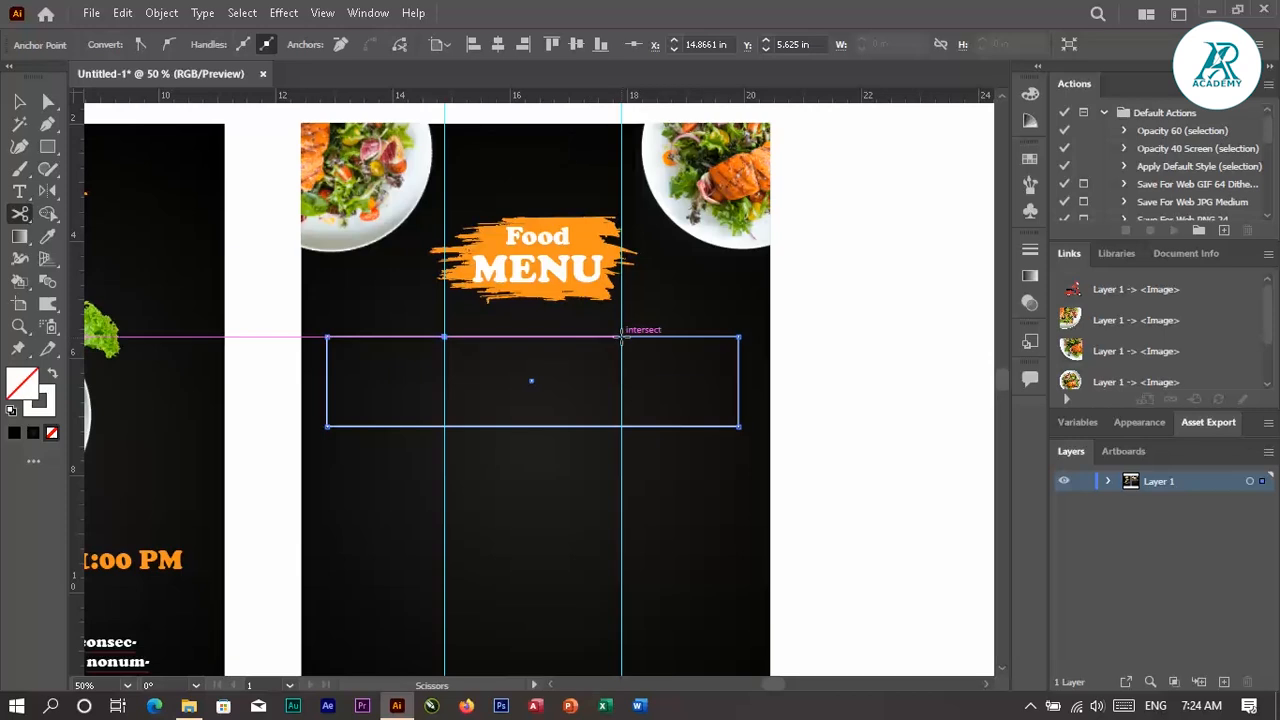
key(v)
click(517, 338)
key(Delete)
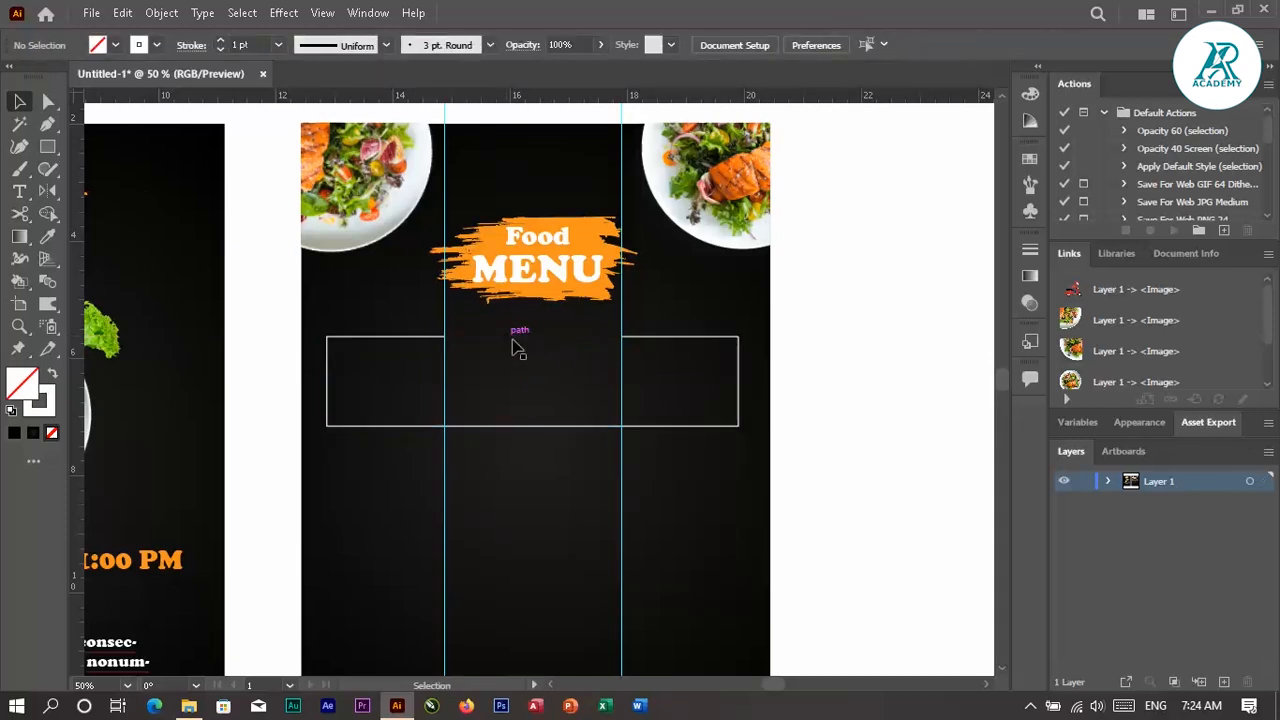
- Move the second page's "Food MENU" heading and its brush shape slightly upward
click(551, 272)
double_click(558, 240)
click(20, 101)
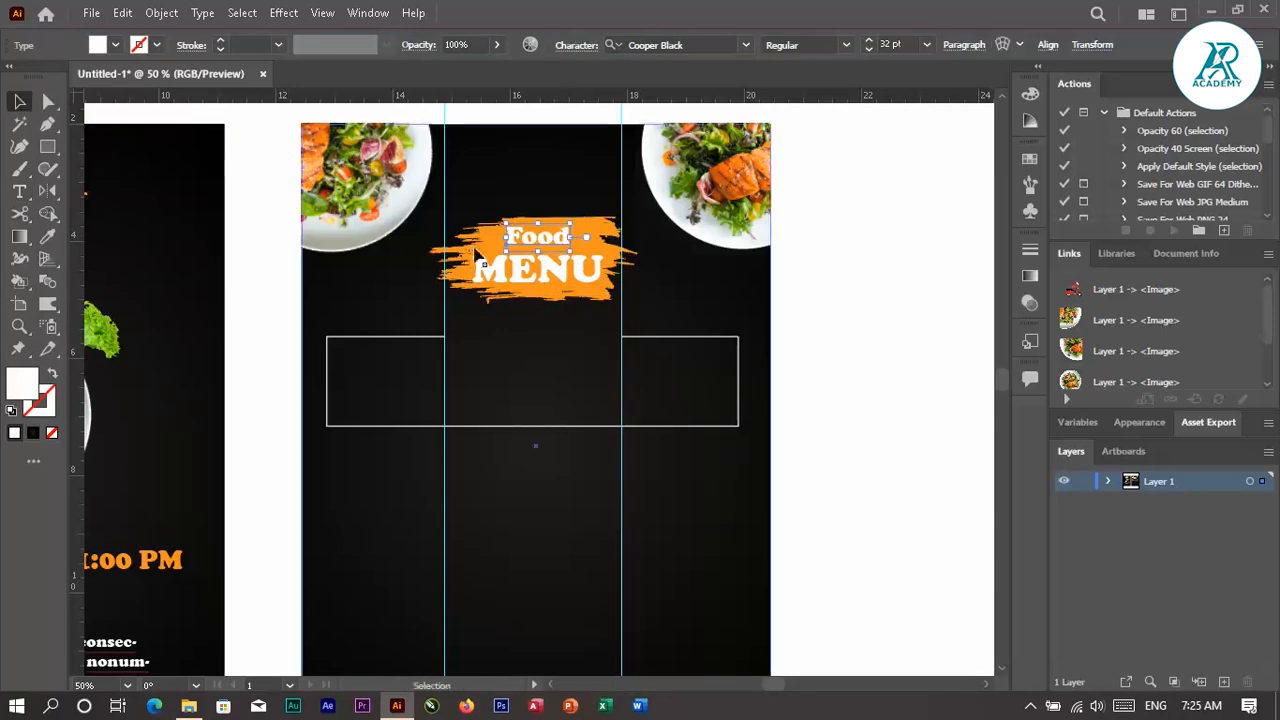
shift+click(550, 275)
drag(614, 232, 614, 210)
click(900, 312)
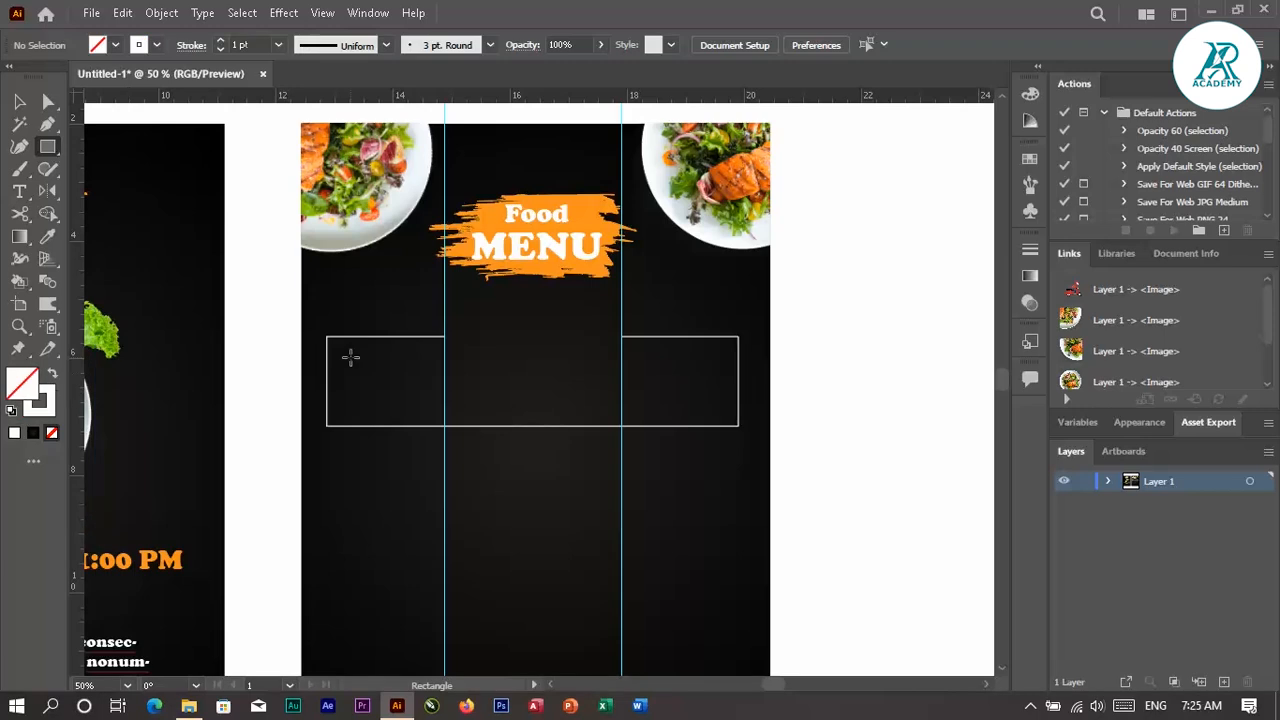
- Draw a smaller outlined rectangle centred in the gap of the large frame's top edge
mouse_move(513, 343)
mouse_down()
mouse_move(614, 357)
mouse_move(548, 366)
mouse_move(562, 372)
mouse_up()
key(v)
click(857, 331)
click(535, 364)
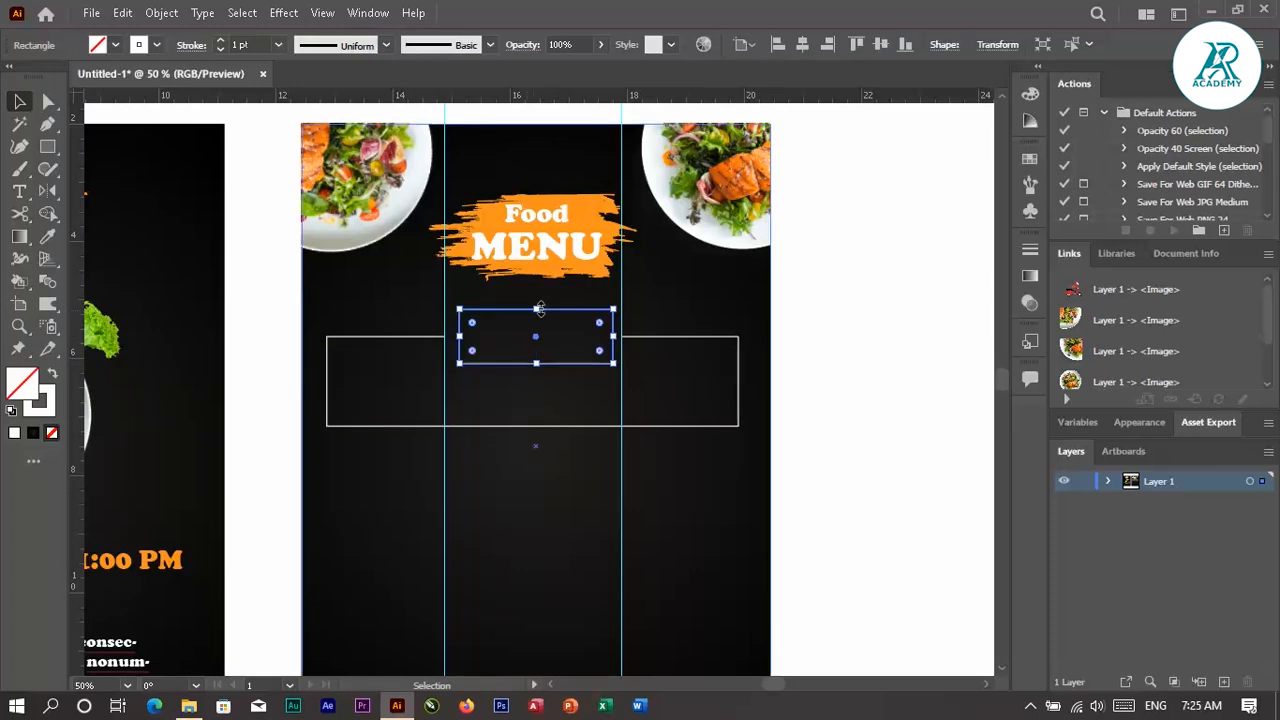
click(777, 323)
- Add the text "BURGER" on the second page and fill it with white
click(19, 191)
click(445, 486)
text(BURGER)
key(ctrl+a)
click(118, 44)
click(267, 258)
click(16, 104)
- Enlarge the "BURGER" text and place it inside the small rectangle
key(ctrl+shift+period)
key(ctrl+shift+period)
key(ctrl+shift+period)
key(ctrl+shift+period)
key(ctrl+shift+period)
key(ctrl+shift+period)
key(ctrl+shift+period)
drag(511, 477, 571, 340)
click(868, 284)
- Extend the bottom edge of the large frame downward
click(534, 424)
drag(534, 424, 534, 451)
click(853, 318)
click(24, 192)
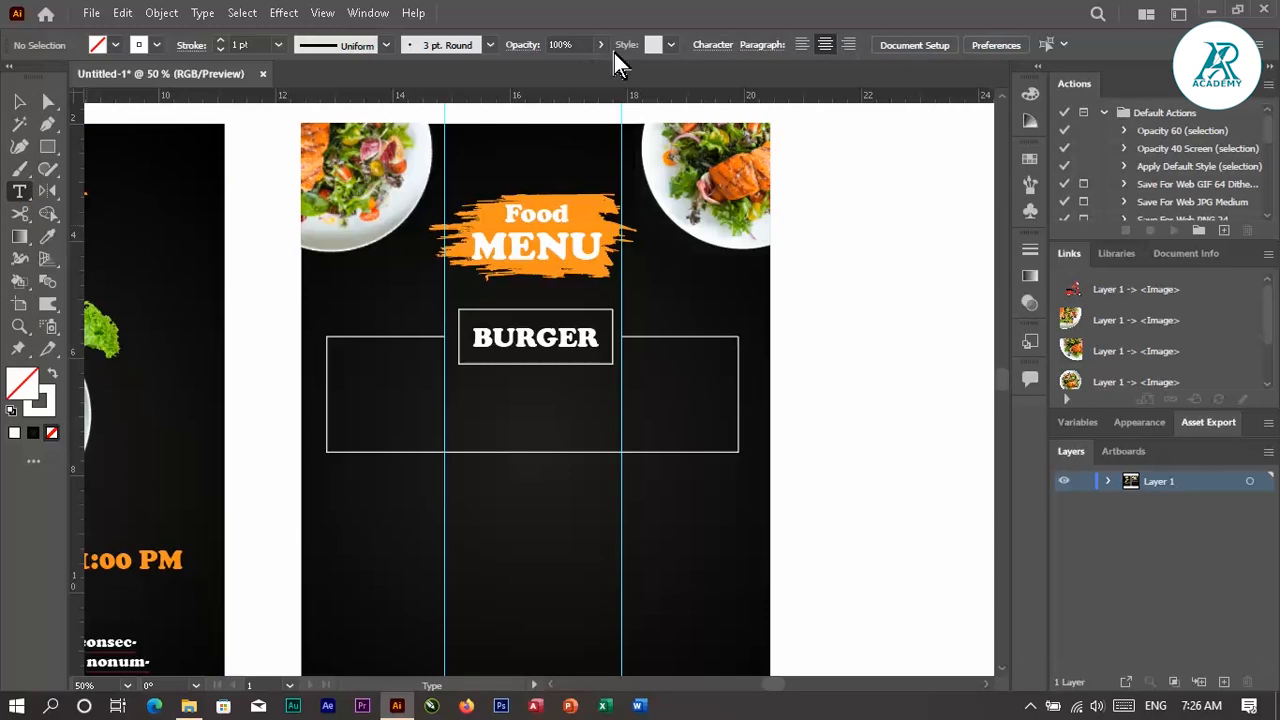
drag(470, 512, 548, 512)
key(ctrl+shift+comma)
key(ctrl+shift+comma)
key(ctrl+shift+comma)
key(ctrl+shift+comma)
key(ctrl+shift+comma)
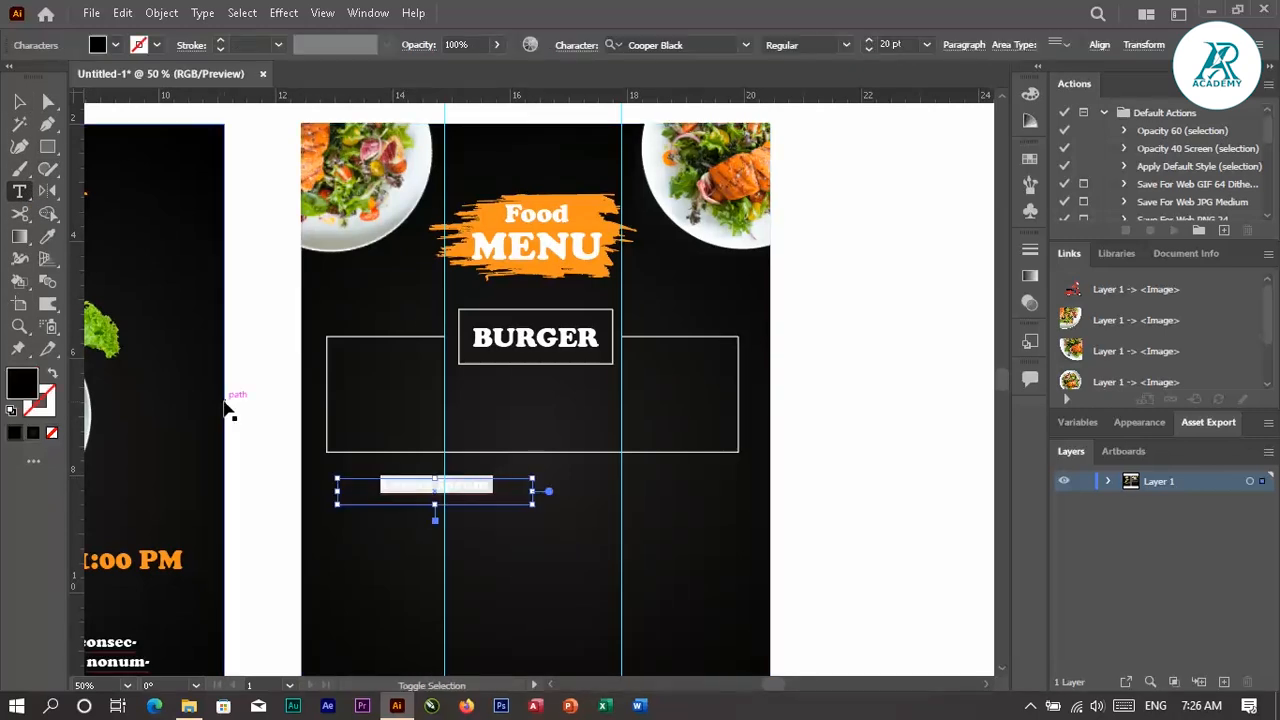
key(Escape)
key(Delete)
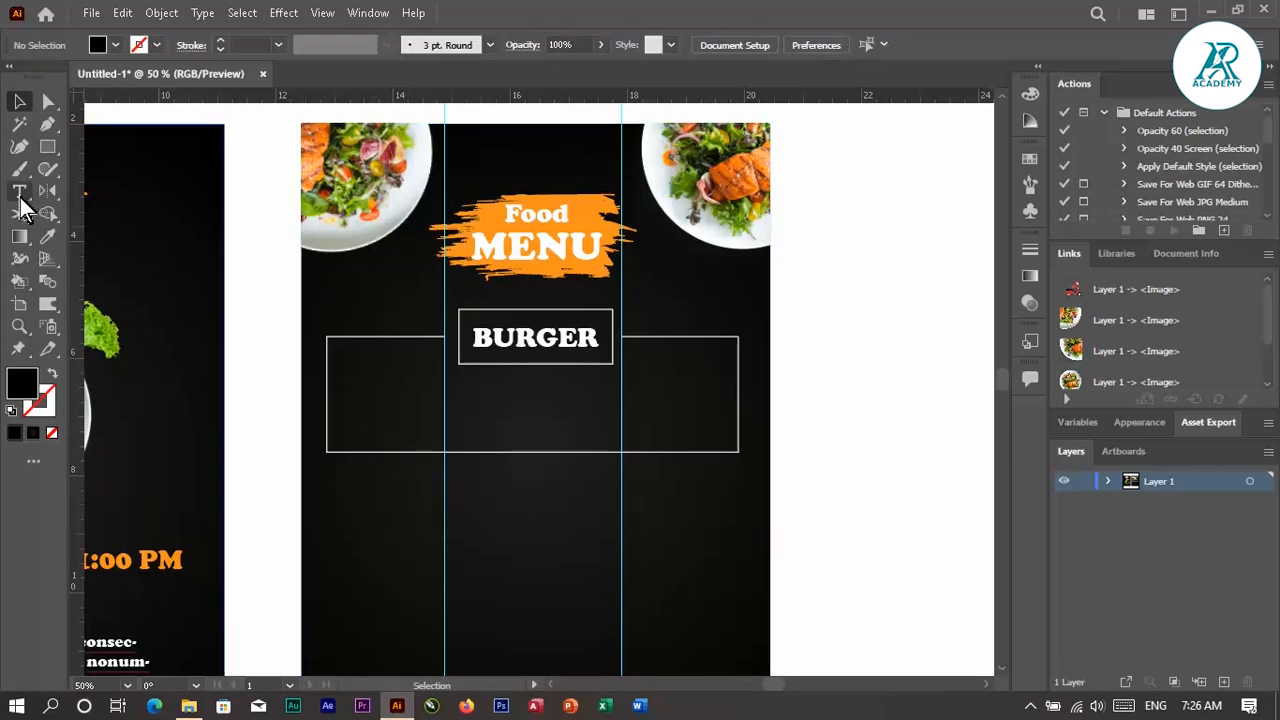
- Create a one-line Lorem ipsum text box below the frame and fill its text with white
drag(344, 467, 556, 492)
key(Escape)
click(97, 44)
click(45, 77)
- Arrange copies of the Lorem ipsum line inside the burger frame in two columns of three rows
drag(495, 480, 494, 440)
shift+click(474, 413)
shift+click(472, 392)
drag(472, 391, 677, 396)
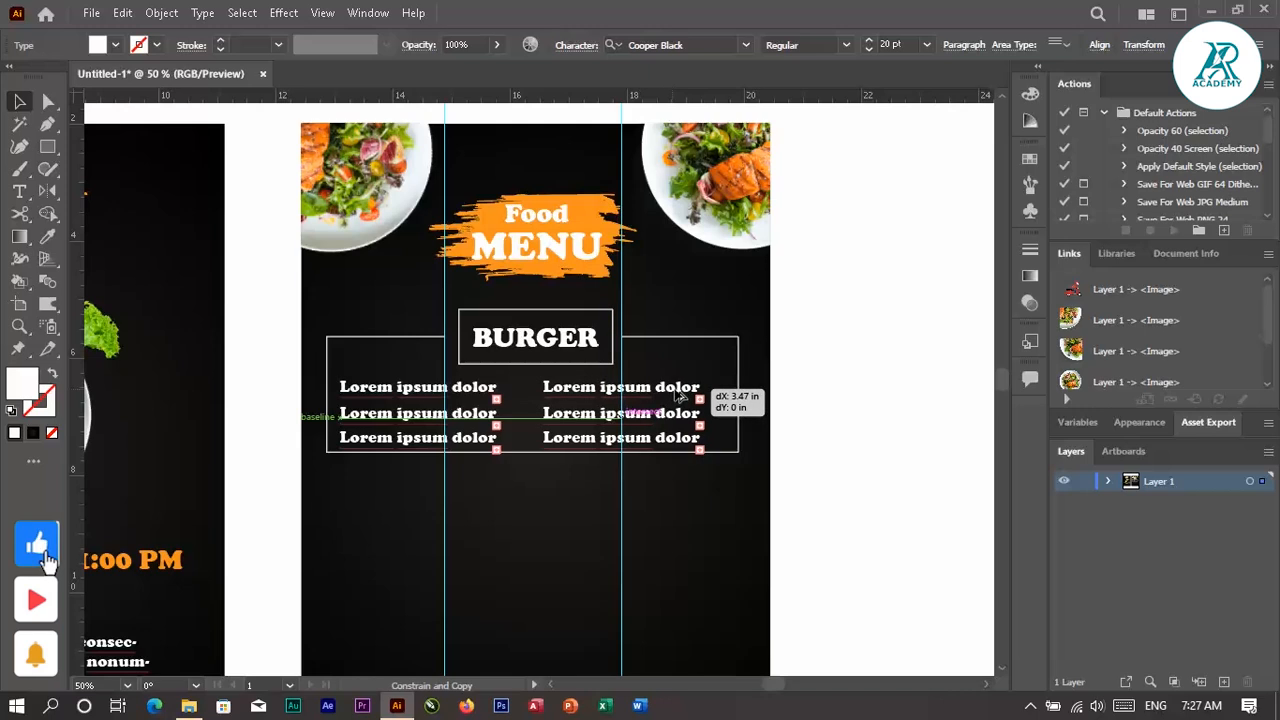
click(871, 366)
- Align the six Lorem ipsum lines in the burger frame and set their font size to 17 pt
click(410, 398)
drag(853, 377, 396, 441)
shift+click(759, 384)
shift+click(738, 383)
mouse_move(701, 382)
mouse_down()
mouse_move(680, 385)
mouse_move(705, 384)
mouse_up()
click(871, 49)
click(871, 49)
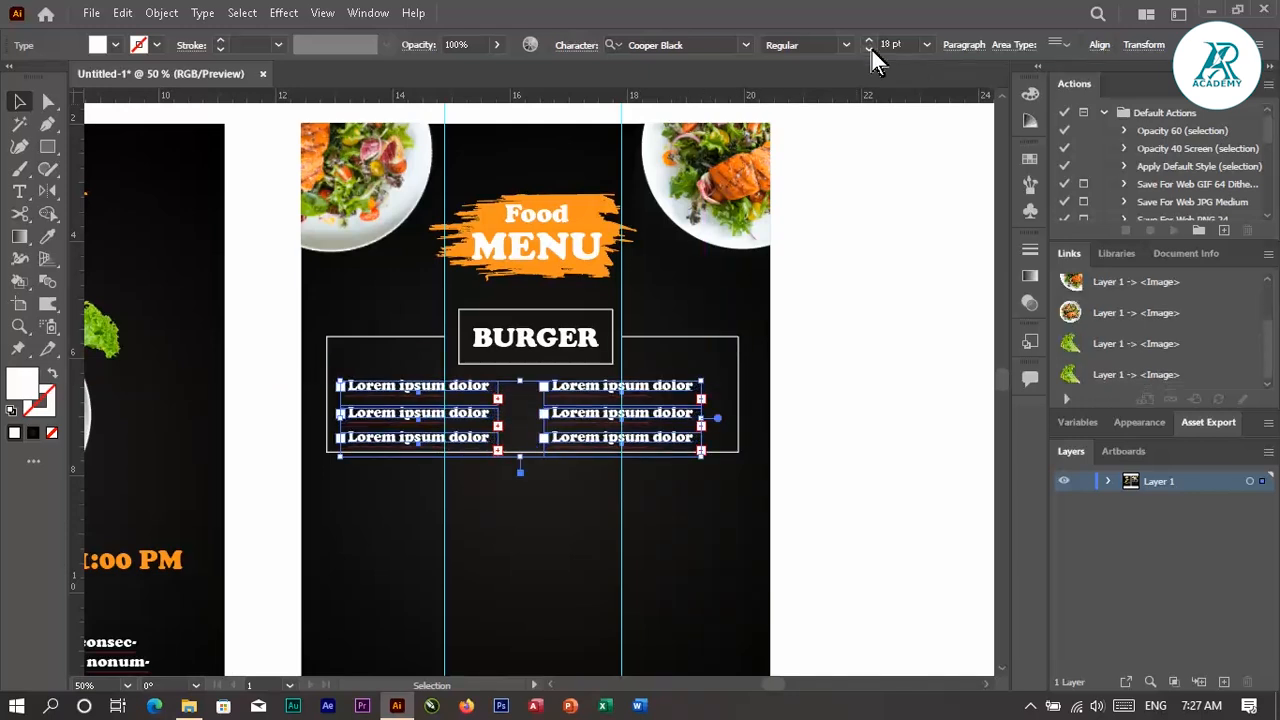
click(871, 49)
click(888, 290)
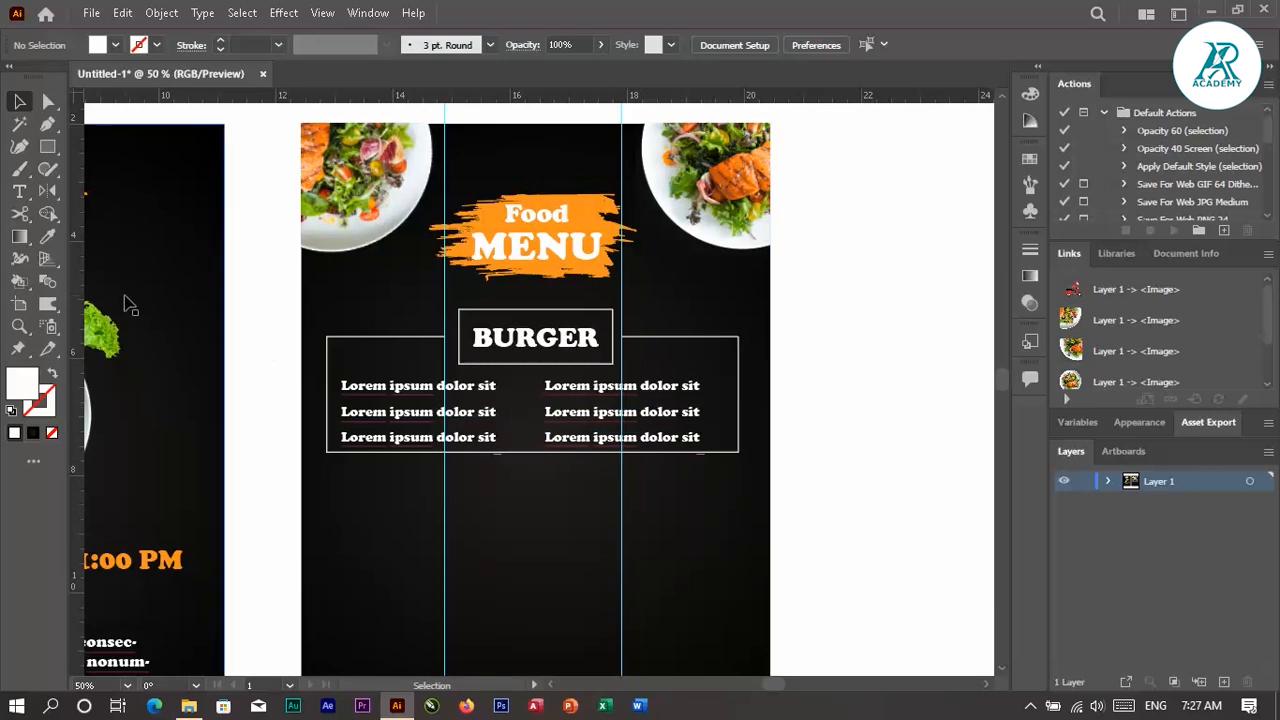
- Add the price text "$20" below the frame, fill it with orange and change its font
click(19, 191)
click(479, 503)
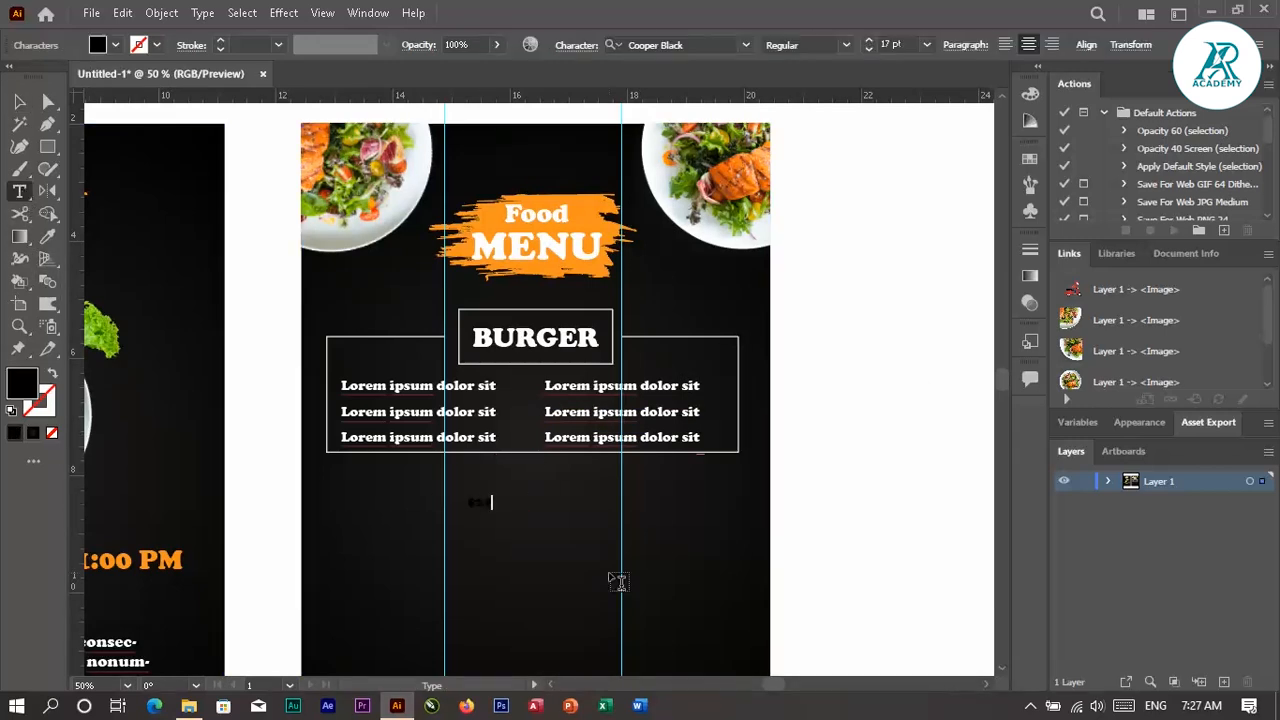
click(117, 46)
click(590, 38)
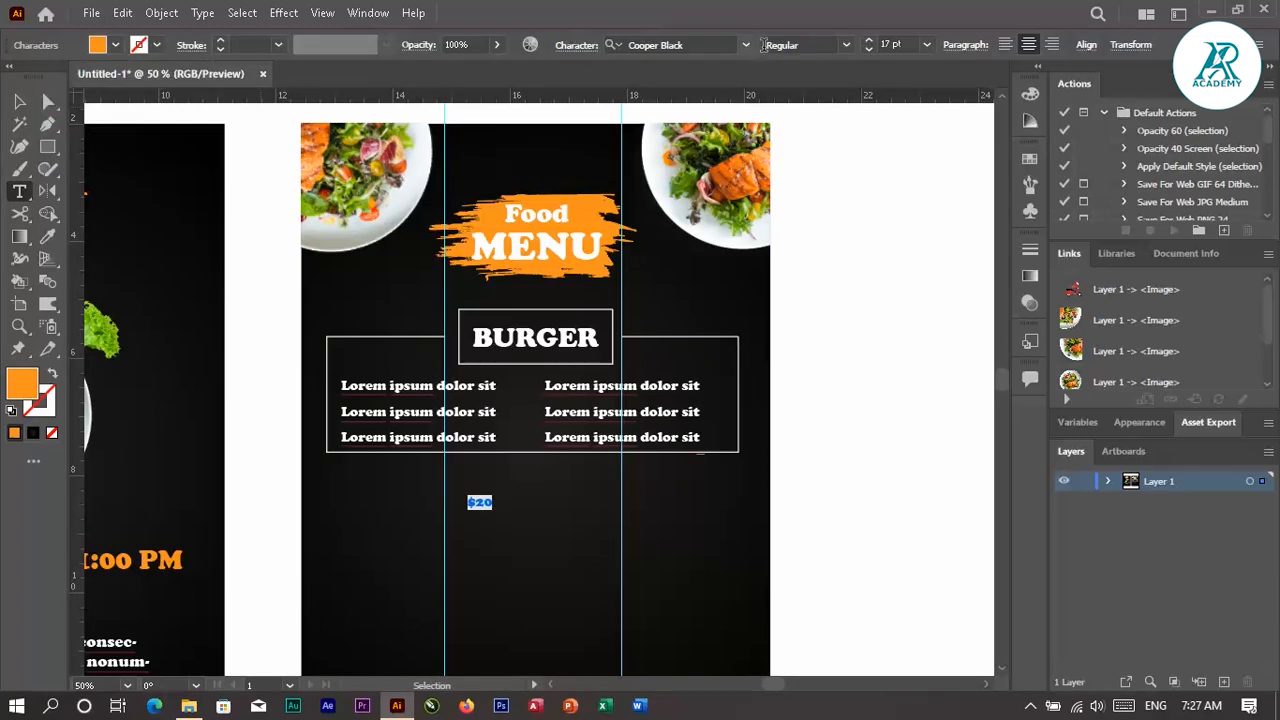
click(797, 65)
click(745, 45)
click(870, 238)
key(Escape)
- Place a copy of the "$20" price beside each of the six burger items
drag(482, 503, 723, 418)
shift+click(519, 387)
shift+click(519, 412)
click(869, 407)
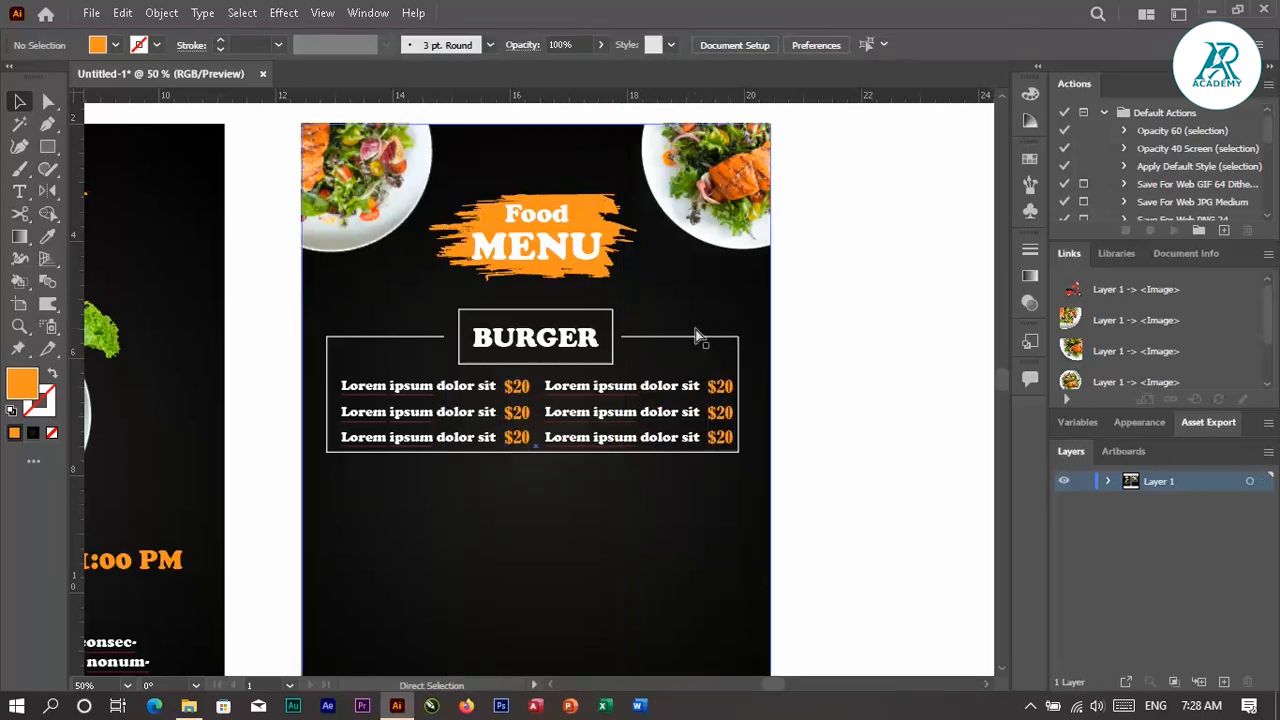
- Duplicate the burger section's heading box, items and prices below the original section
scroll(708, 424, down, 3)
scroll(708, 424, up, 3)
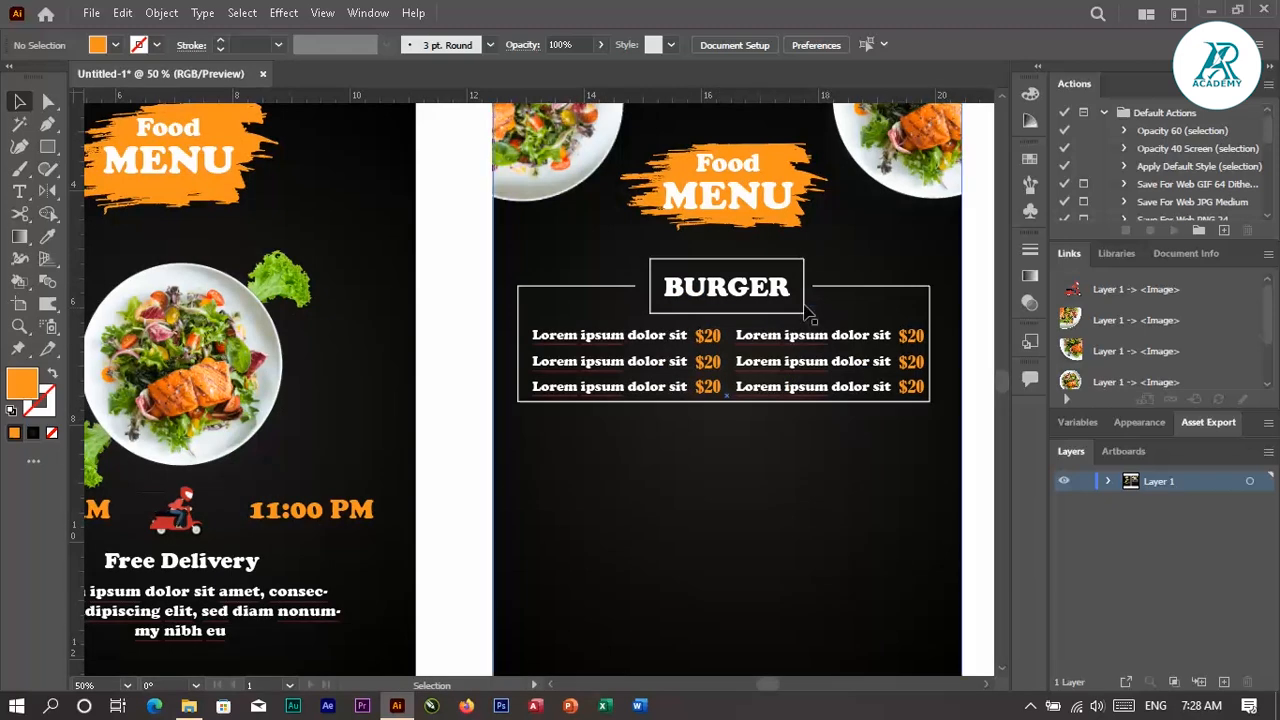
click(770, 313)
shift+click(759, 288)
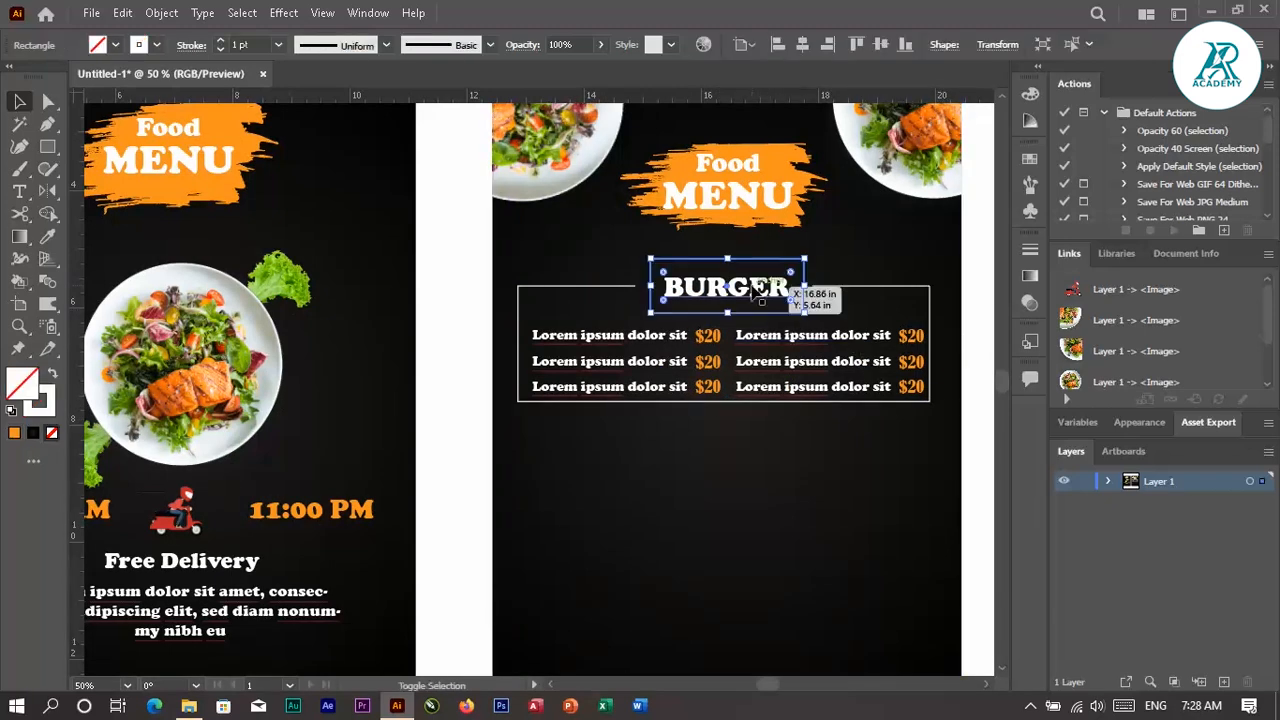
drag(547, 423, 543, 420)
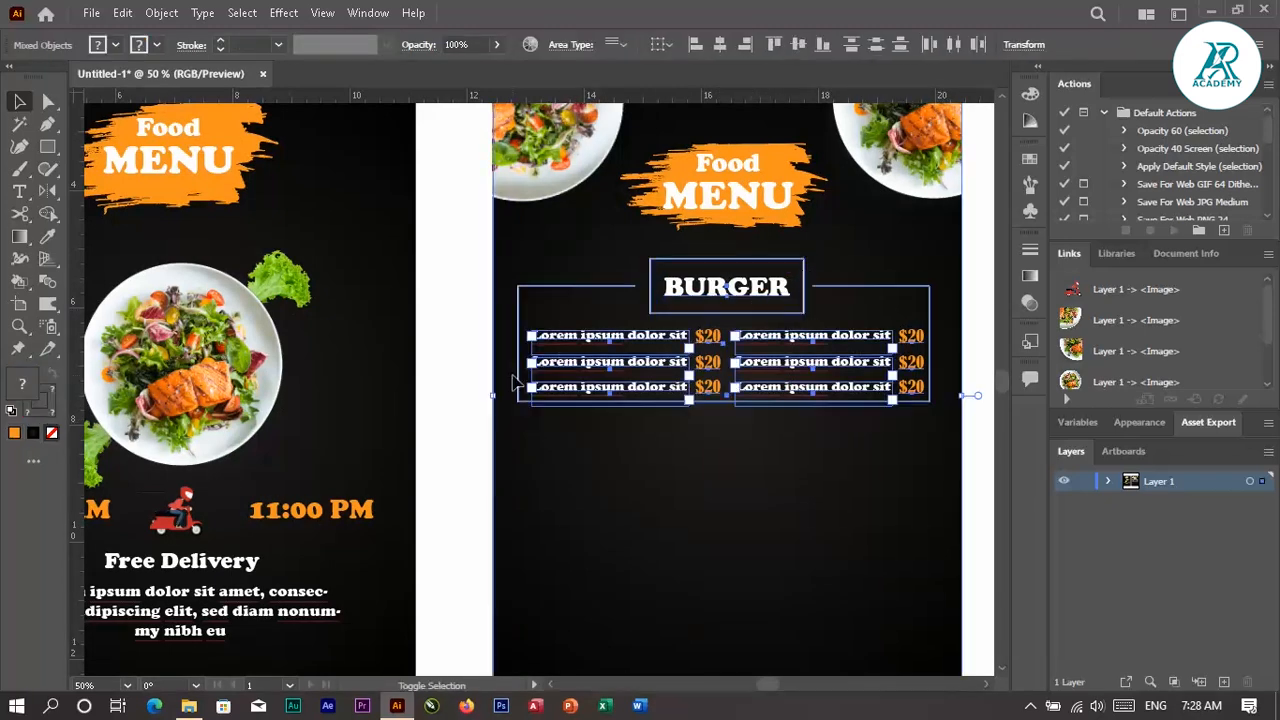
drag(708, 362, 710, 543)
key(ctrl+0)
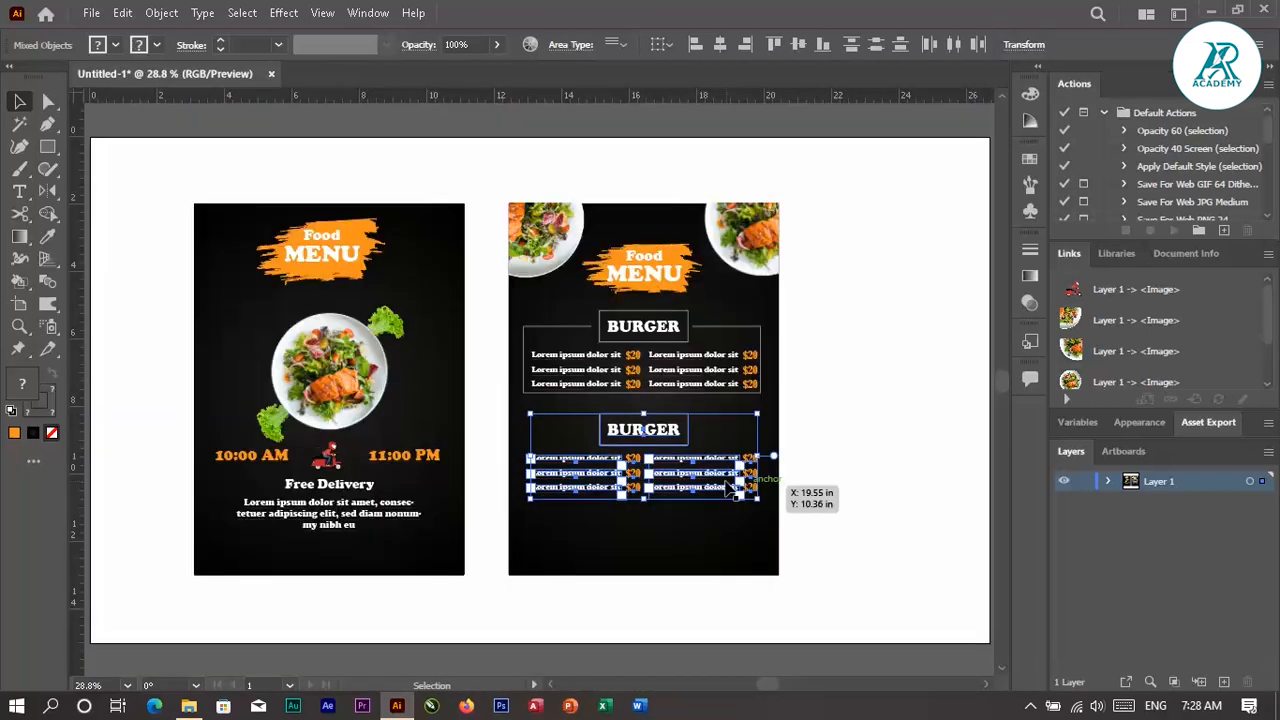
- Move the duplicated section slightly upward and change its heading to "PIZZA"
drag(666, 431, 596, 430)
click(867, 418)
key(t)
key(BackSpace)
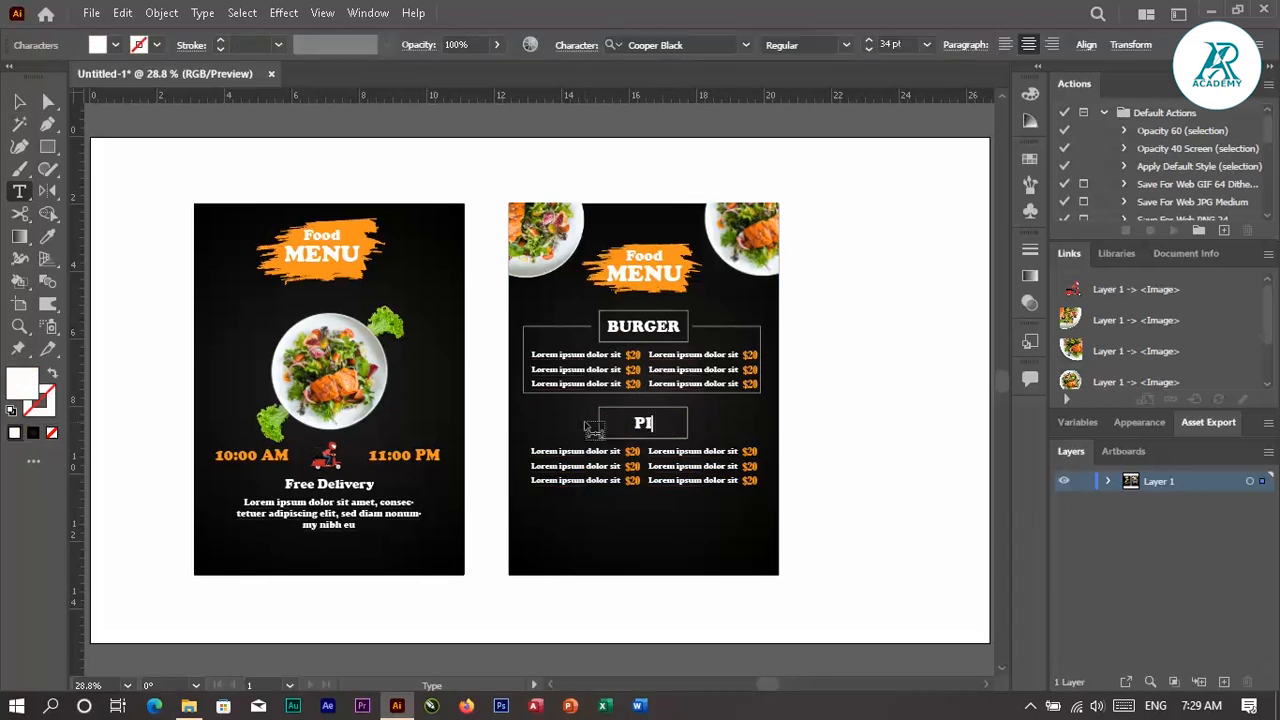
click(18, 102)
- Duplicate the complete burger section with its frame below the pizza section
drag(527, 380, 520, 396)
drag(634, 357, 628, 538)
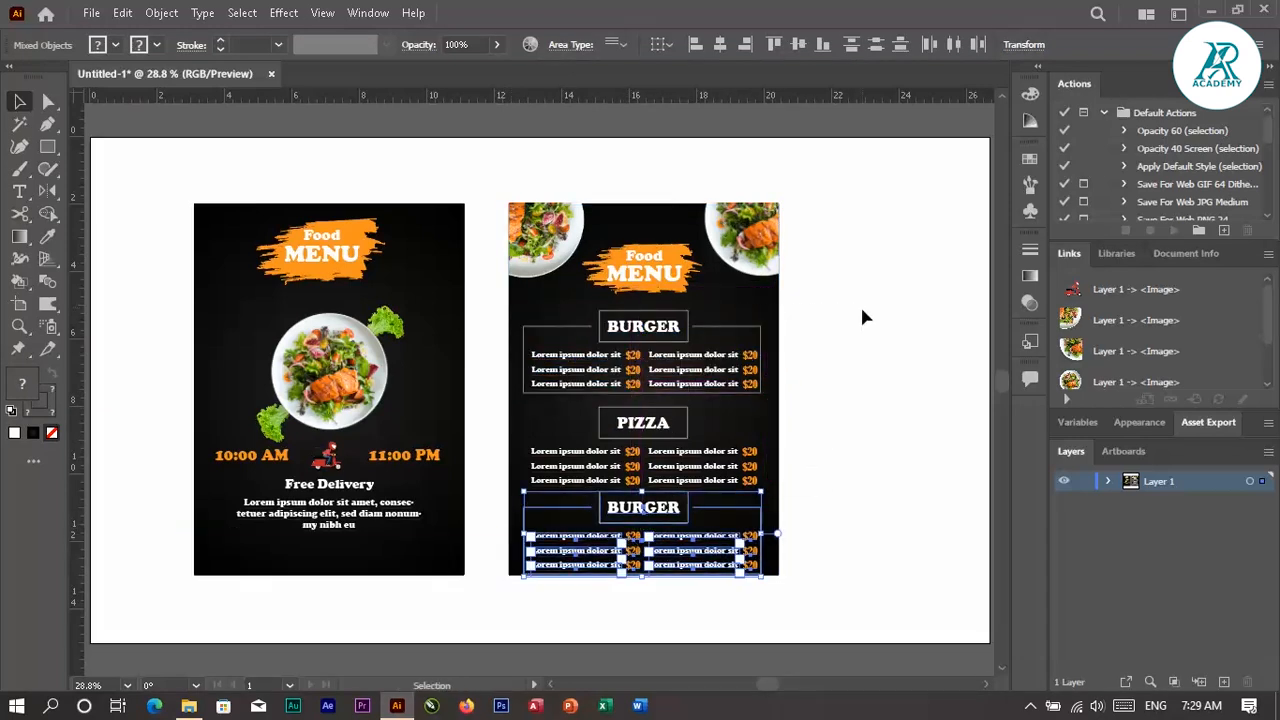
- Scale down all three menu sections together and centre them on the second page
drag(552, 572, 527, 588)
shift+click(514, 465)
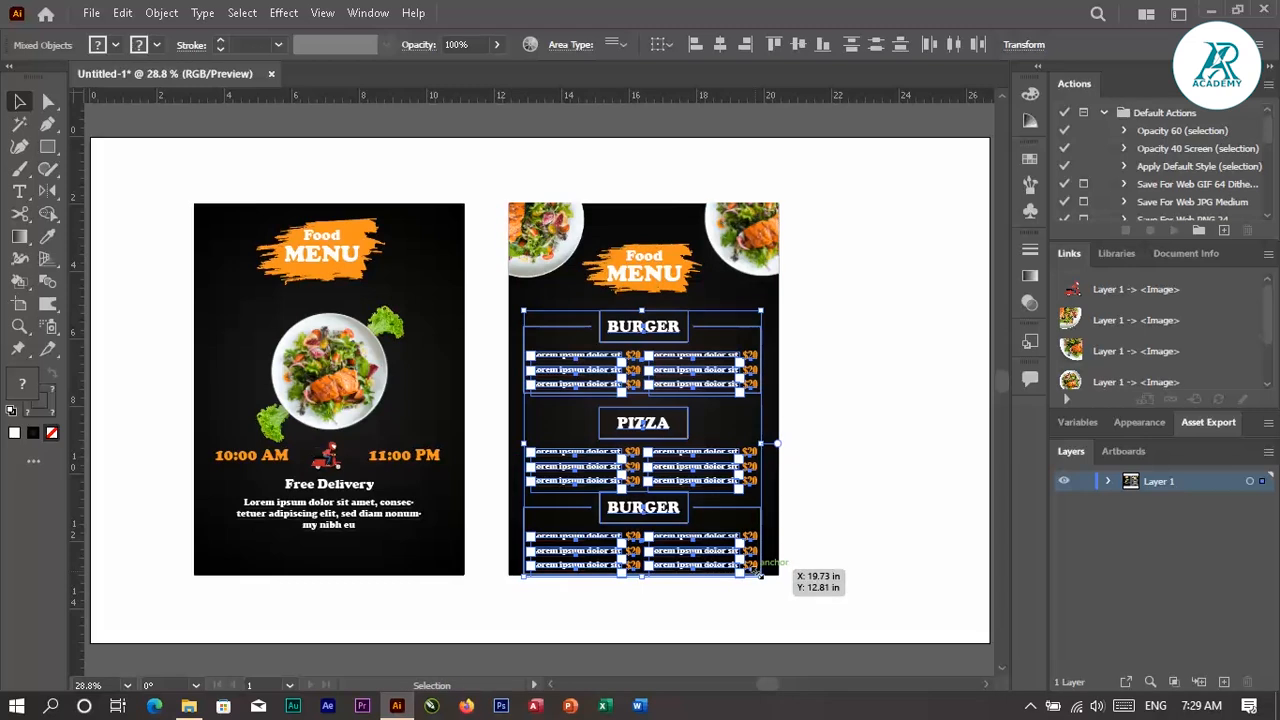
drag(763, 578, 741, 554)
drag(641, 327, 653, 331)
click(911, 366)
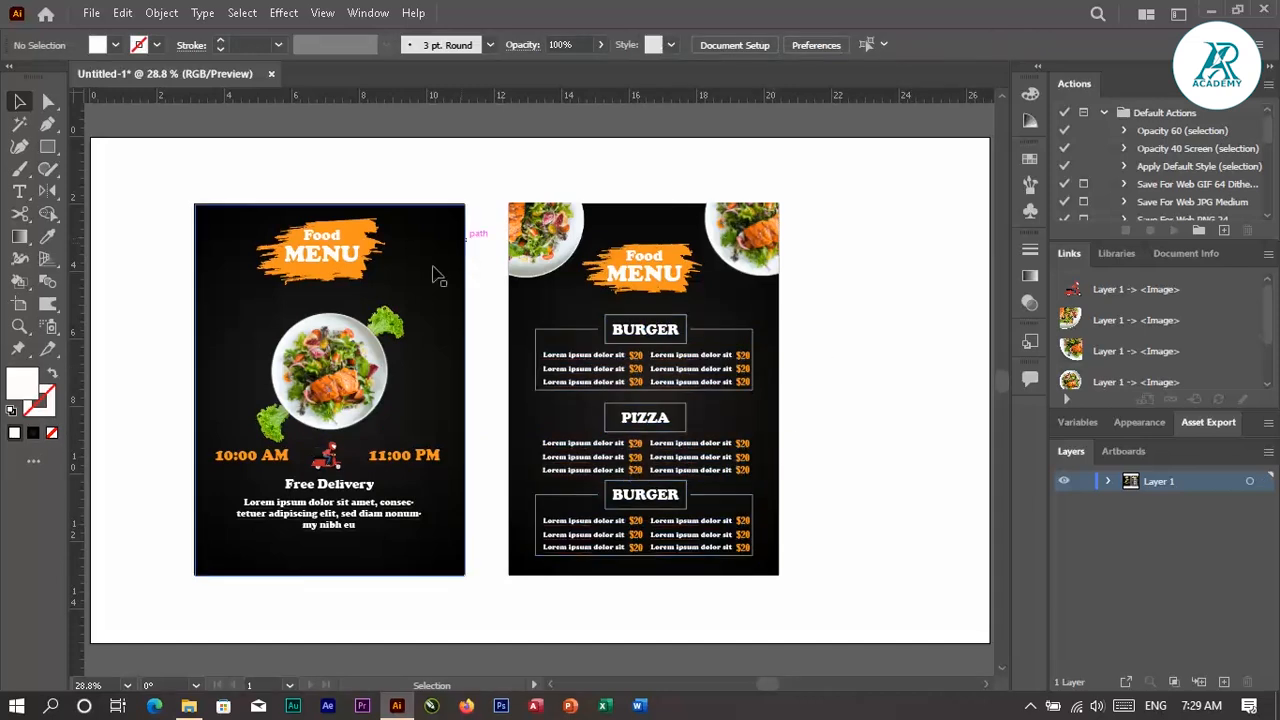
- Group the menu page artwork and move both pages off the artboard to clear it for a background
drag(488, 493, 478, 598)
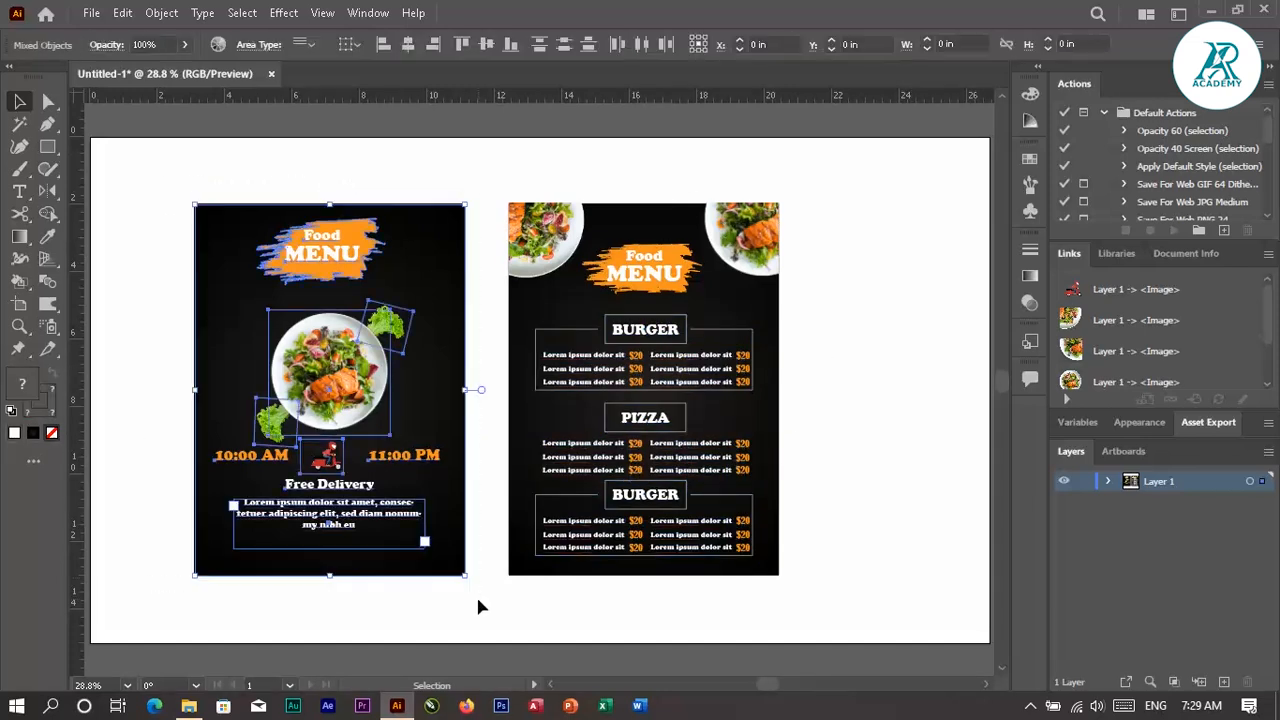
drag(796, 583, 799, 588)
key(ctrl+g)
click(866, 230)
key(ctrl+minus)
key(ctrl+minus)
drag(746, 191, 323, 551)
drag(451, 497, 153, 428)
click(275, 310)
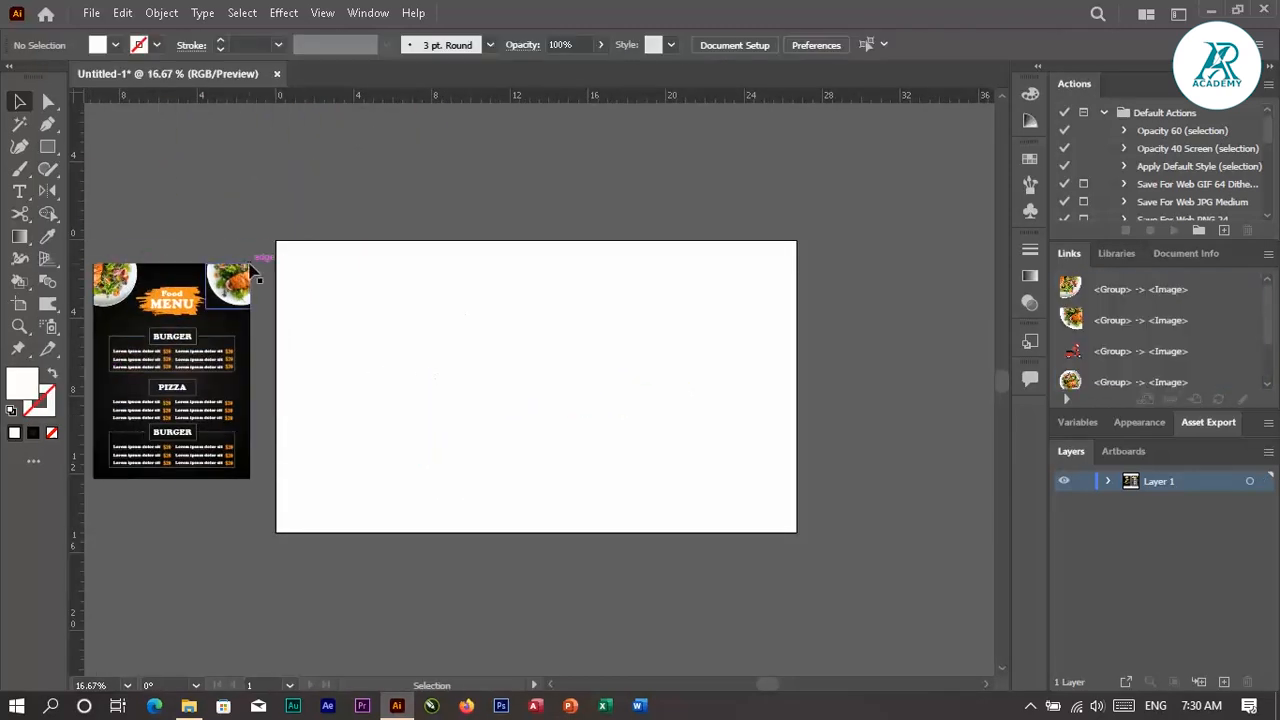
- Draw a rectangle covering the whole artboard and fill it with a dark radial gradient
drag(275, 240, 797, 532)
click(1030, 275)
click(890, 400)
click(999, 242)
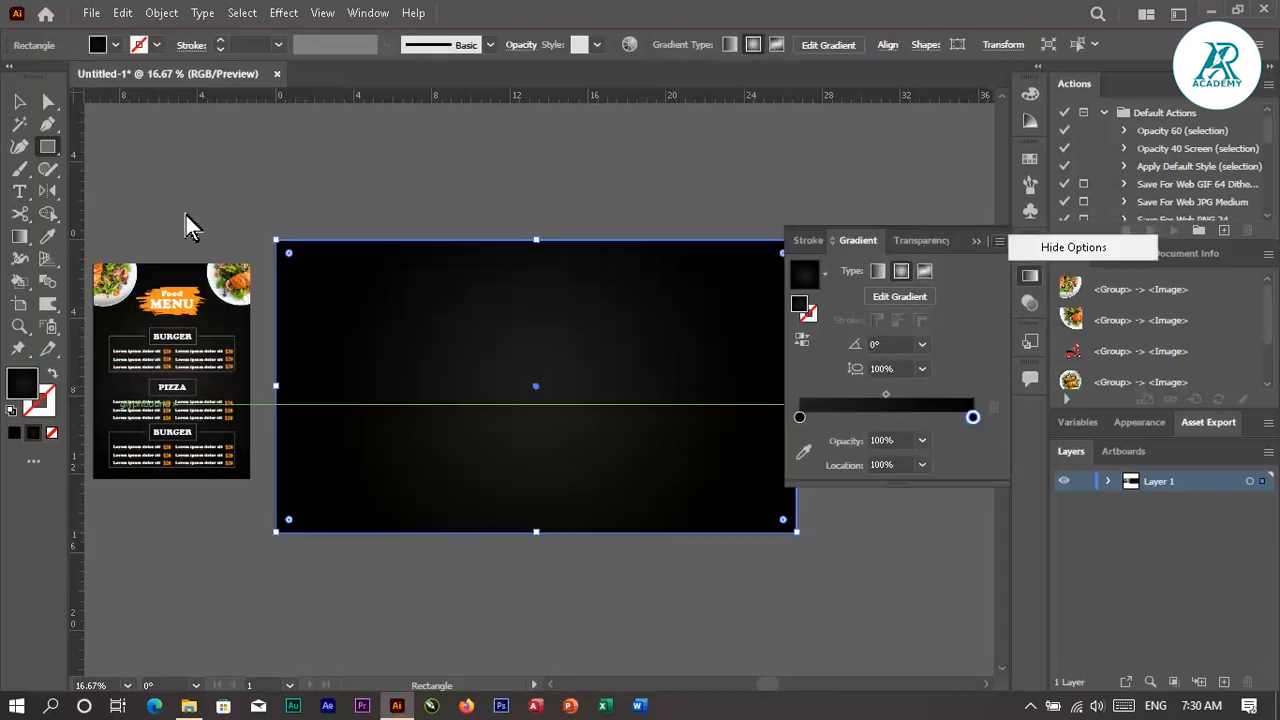
click(960, 260)
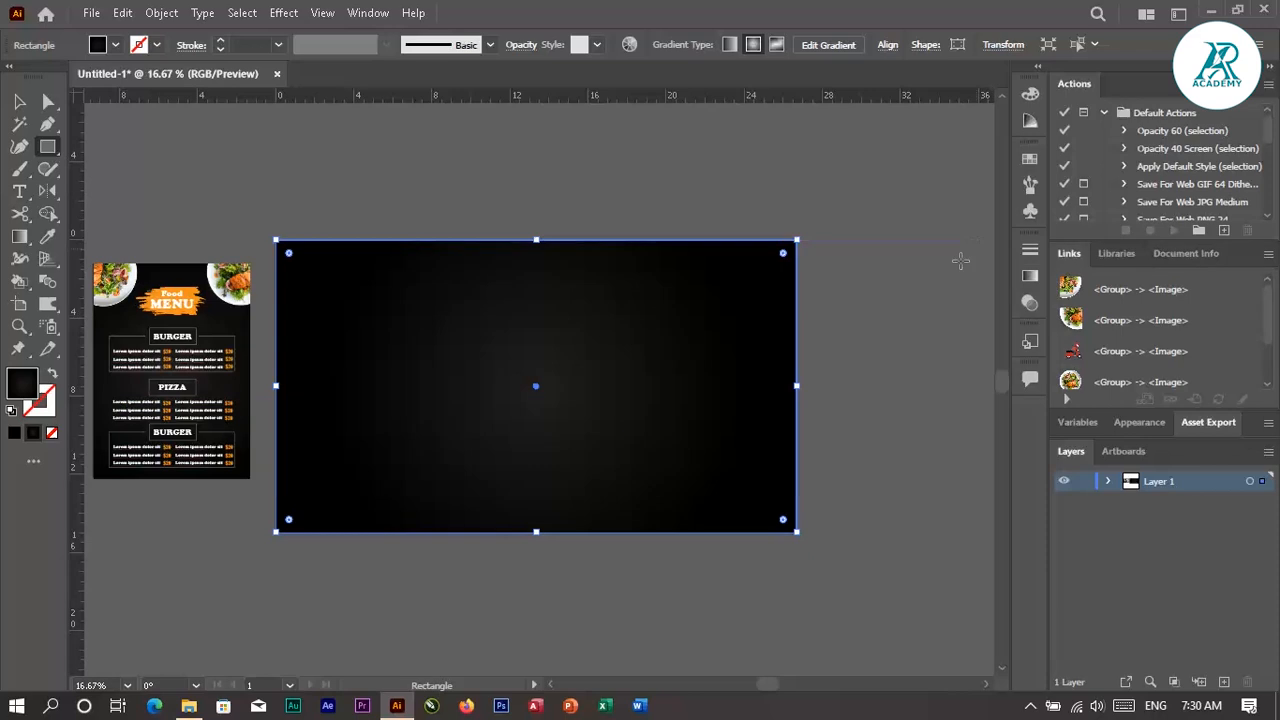
- Draw a full-width rectangle over the lower part of the background and set its gradient's inner stop to 87% black
drag(276, 405, 797, 532)
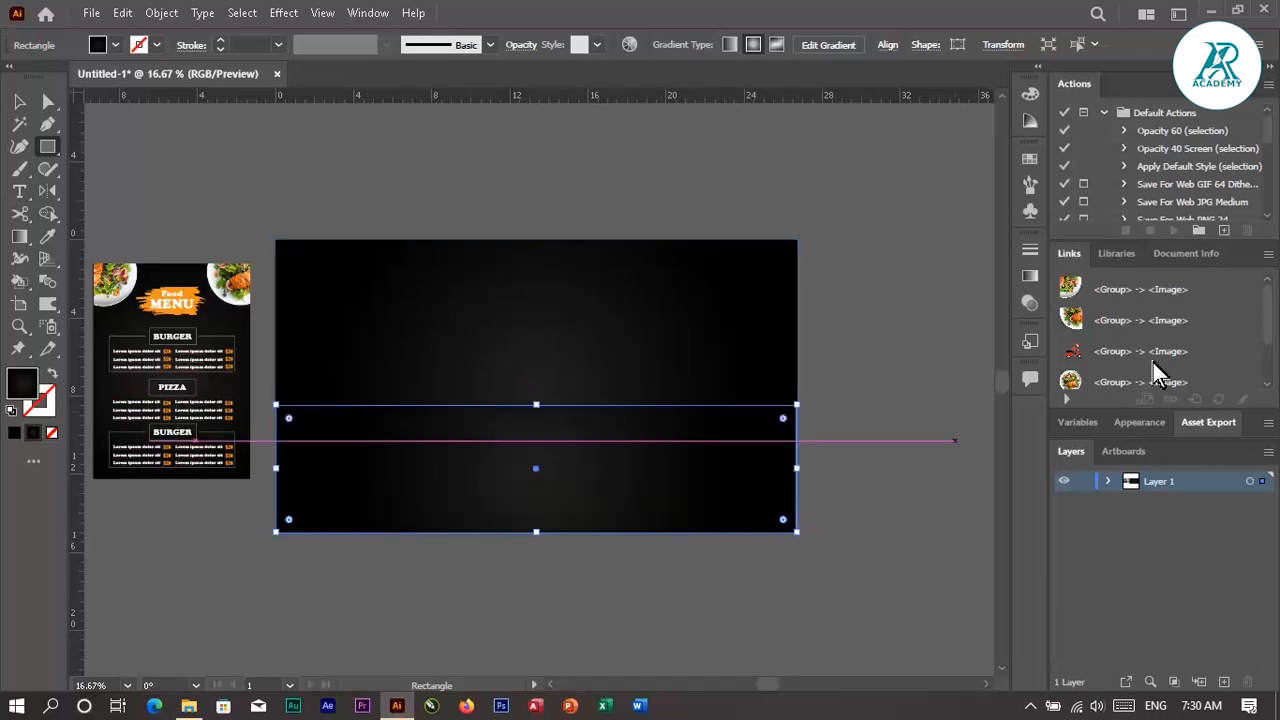
click(1031, 278)
double_click(972, 418)
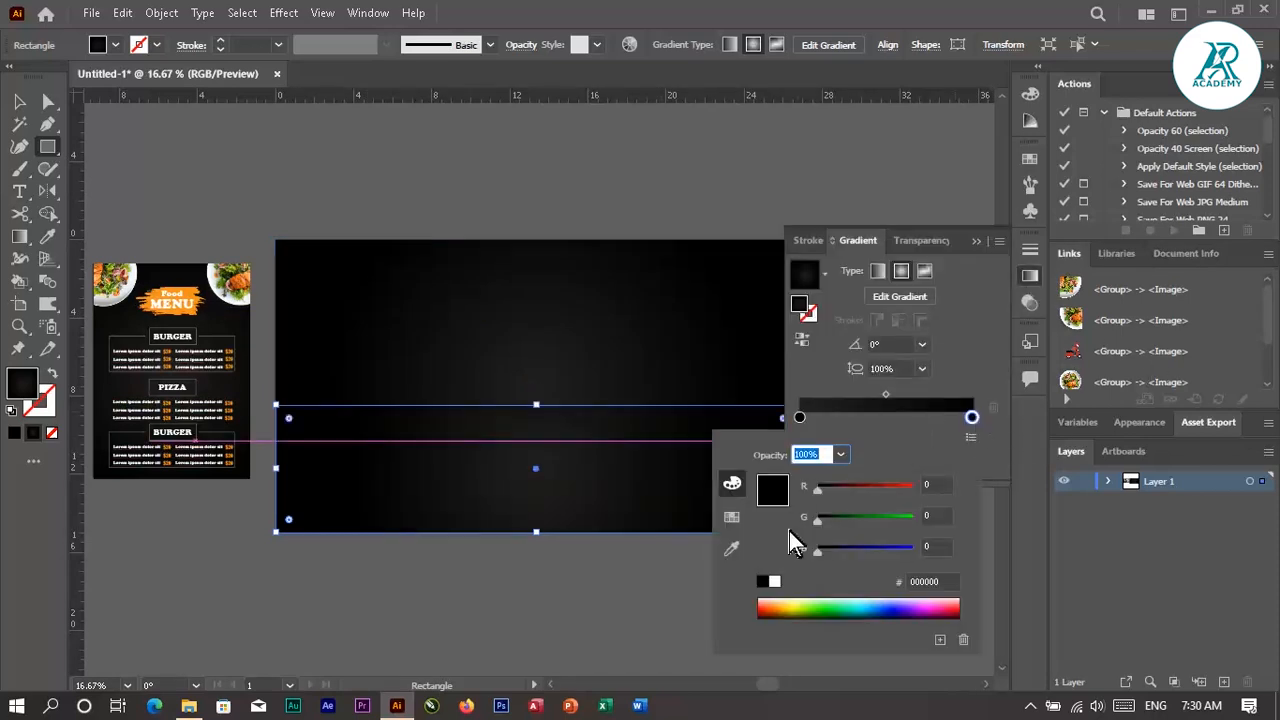
double_click(800, 420)
double_click(800, 396)
click(732, 460)
drag(886, 464, 902, 468)
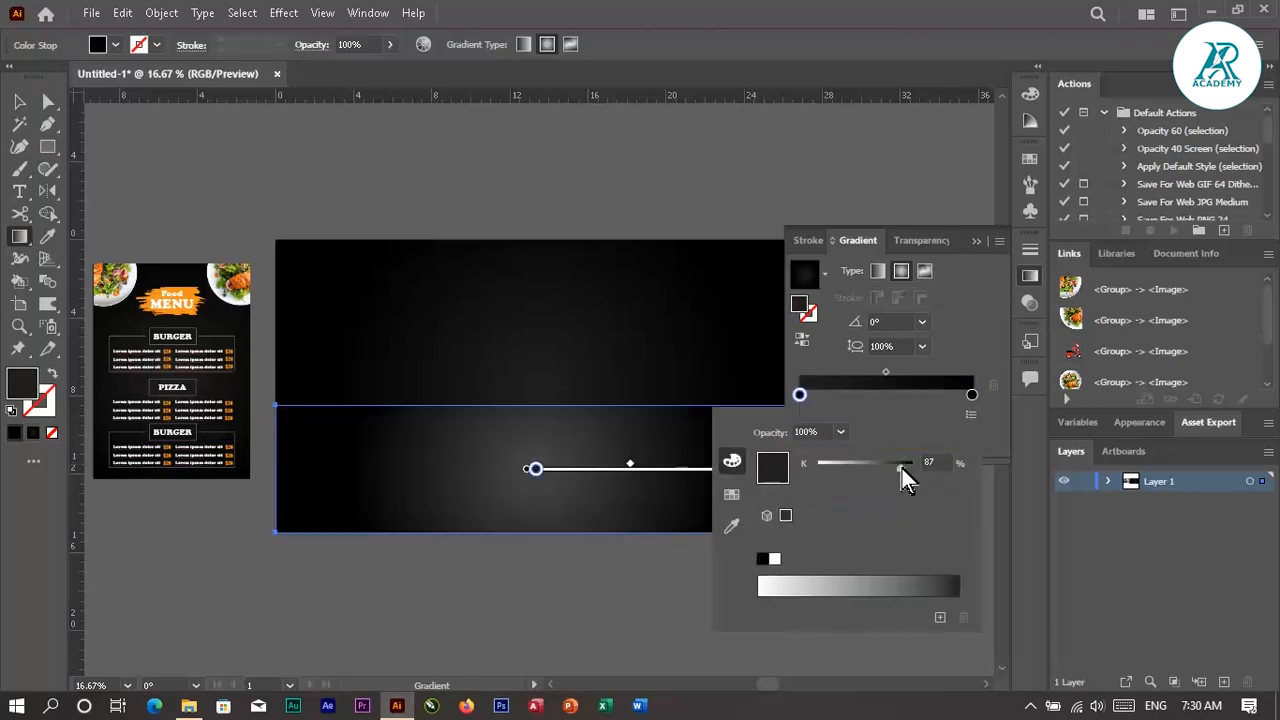
- Change the outer gradient stop of the lower rectangle to a dark grey swatch
double_click(972, 394)
click(732, 494)
click(731, 527)
double_click(973, 396)
click(802, 497)
click(787, 497)
- Make the lower rectangle's gradient linear and run it vertically from its upper edge to its lower edge
click(875, 274)
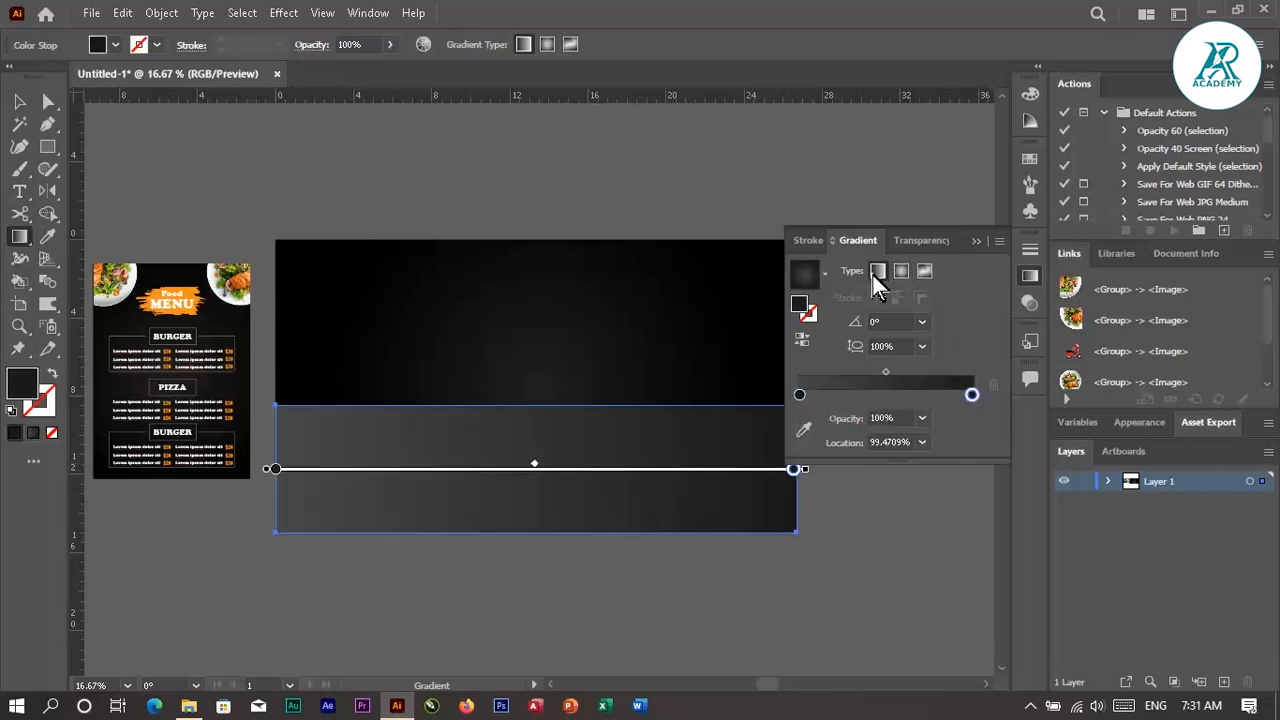
drag(541, 400, 541, 533)
key(v)
click(310, 187)
- Bring both menu pages to the front and move them back onto the artboard, side by side over the dark background
key(ctrl+minus)
key(ctrl+minus)
double_click(370, 384)
click(19, 102)
click(194, 189)
mouse_move(293, 347)
mouse_down()
mouse_move(497, 357)
mouse_move(292, 356)
mouse_up()
right_click(291, 354)
mouse_move(400, 568)
click(538, 572)
drag(364, 373, 592, 380)
key(ctrl+0)
click(876, 114)
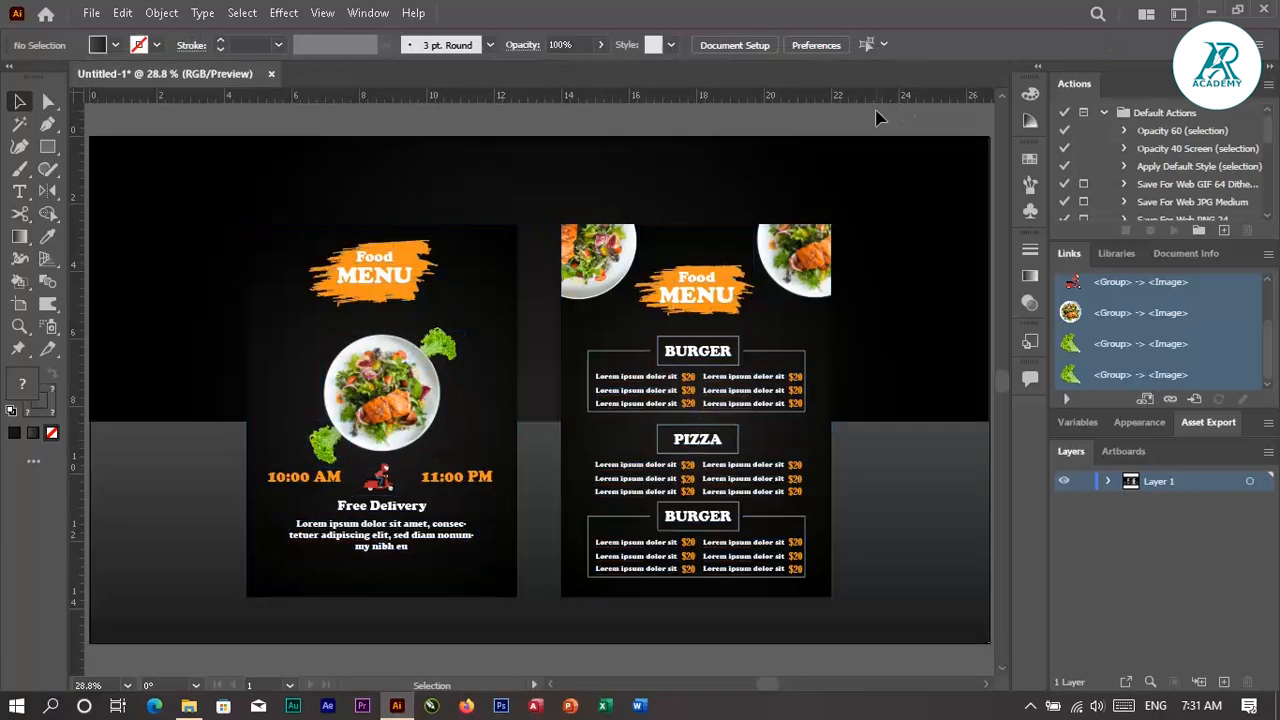